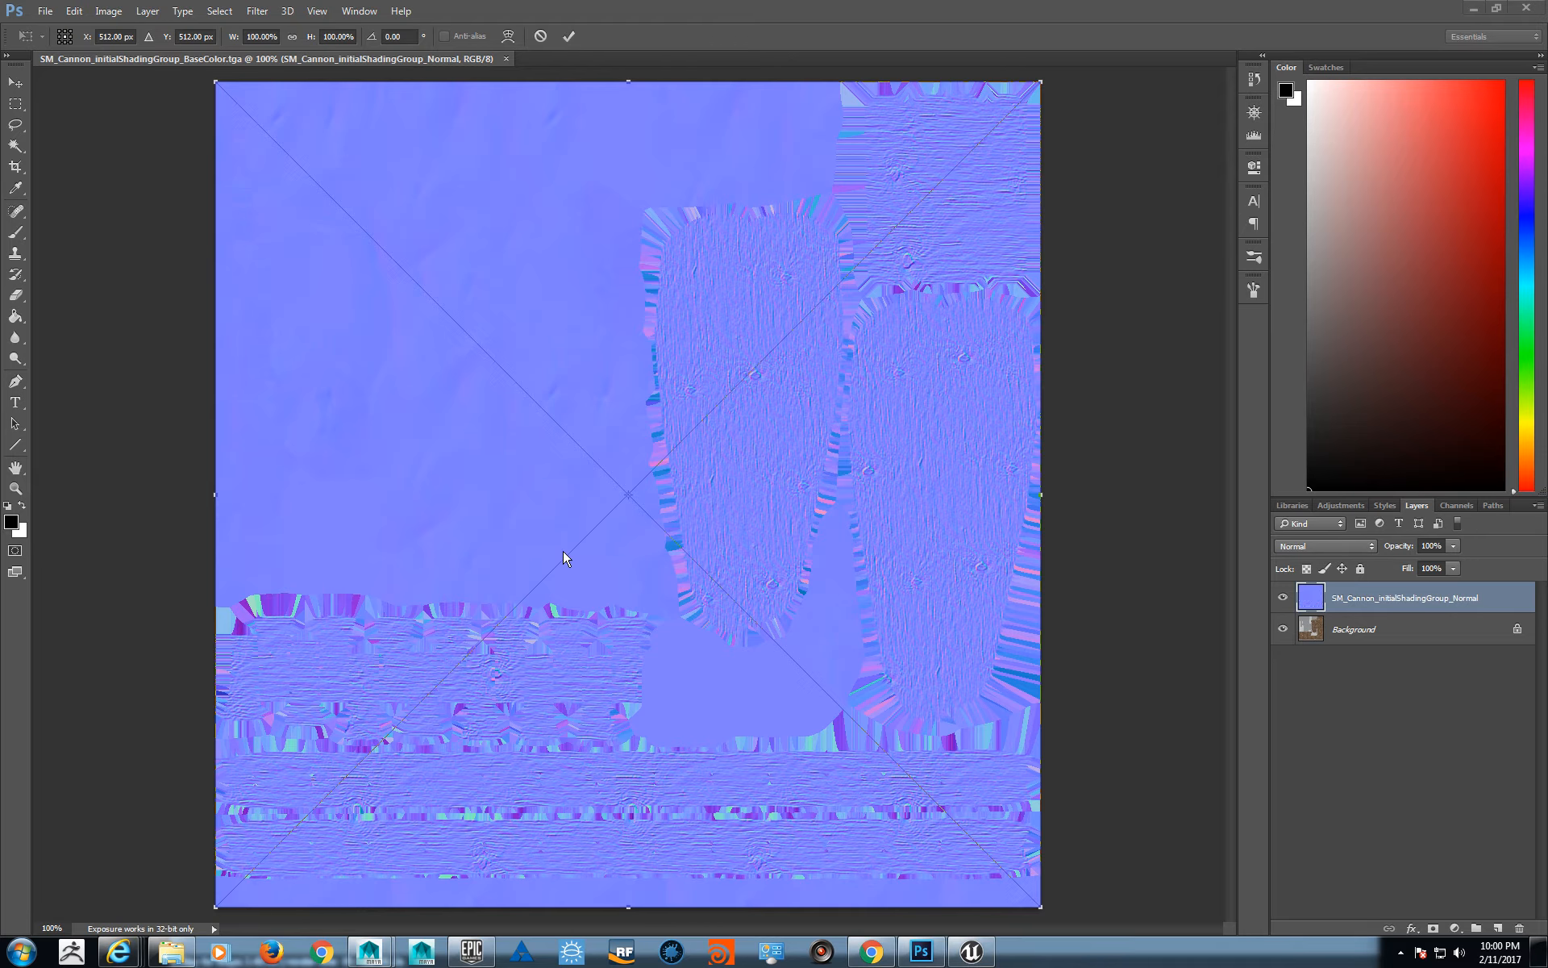
- Discard the pending placement of the Normal and OcclusionRoughnessMetallic textures into the base color document
{"action": "key", "text": "v"}
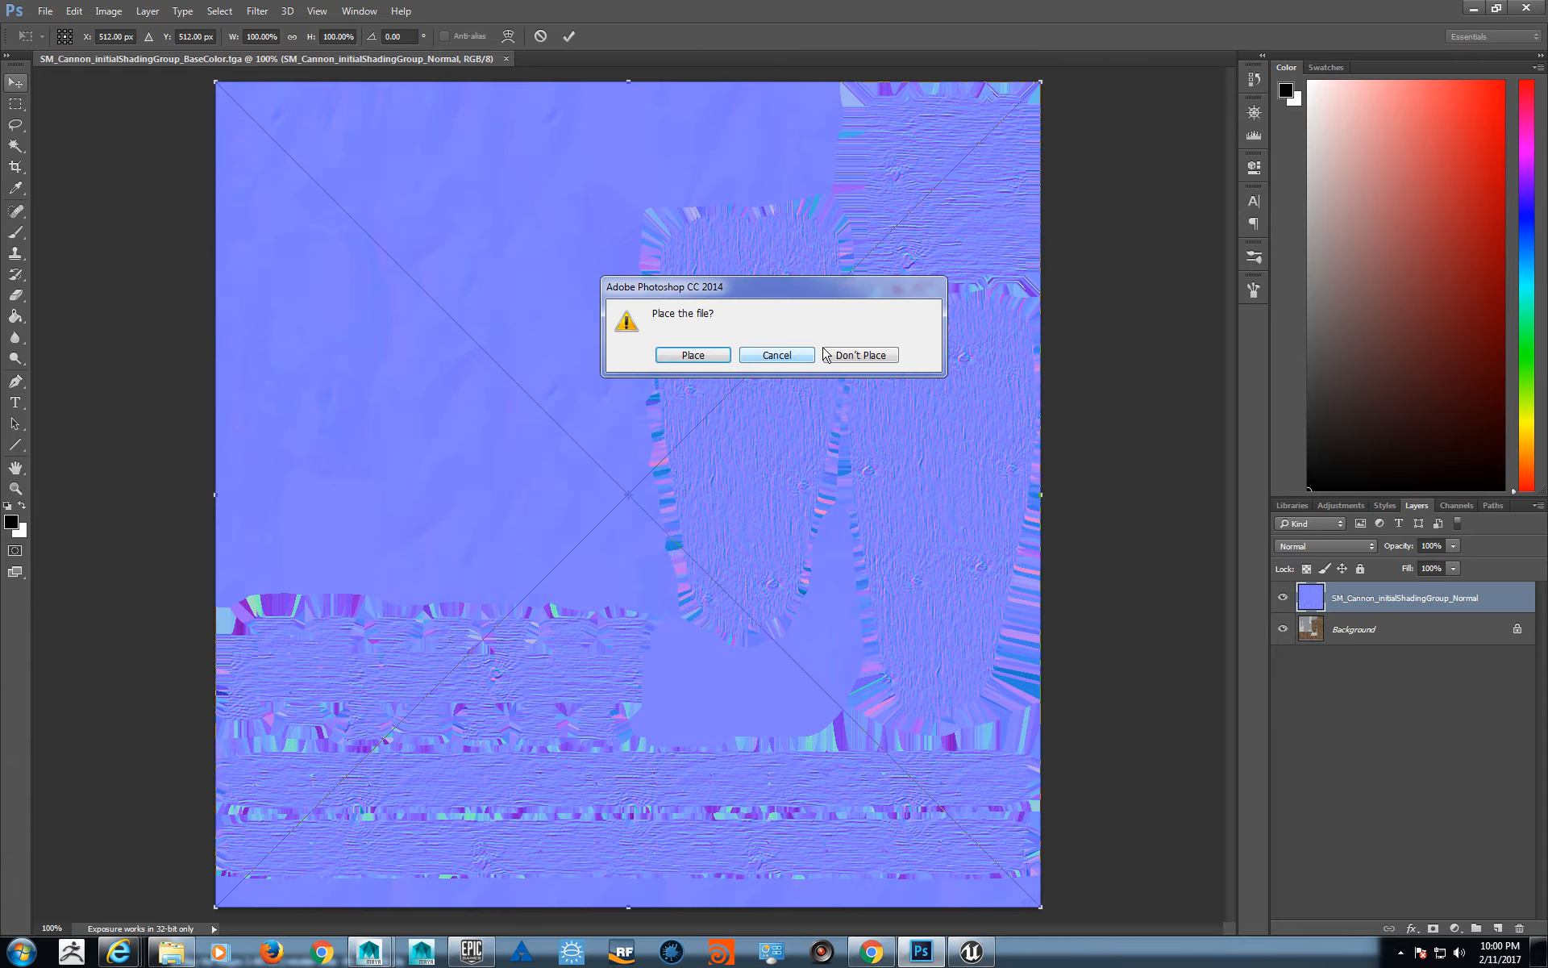
{"action": "left_click", "coordinate": [868, 355]}
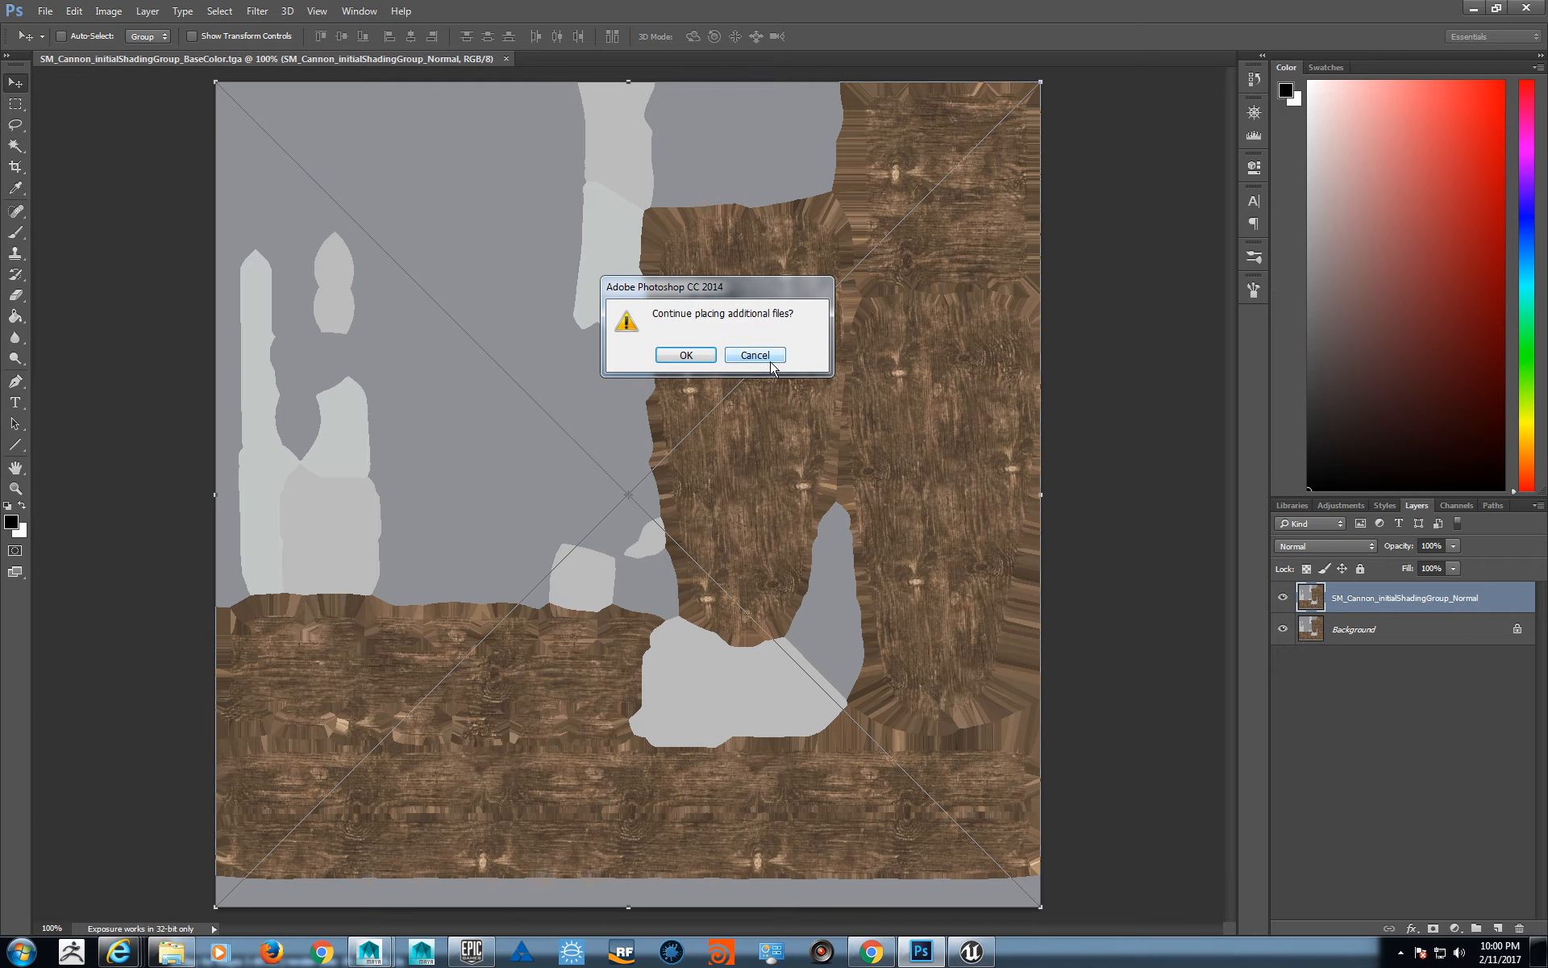
{"action": "left_click", "coordinate": [686, 356]}
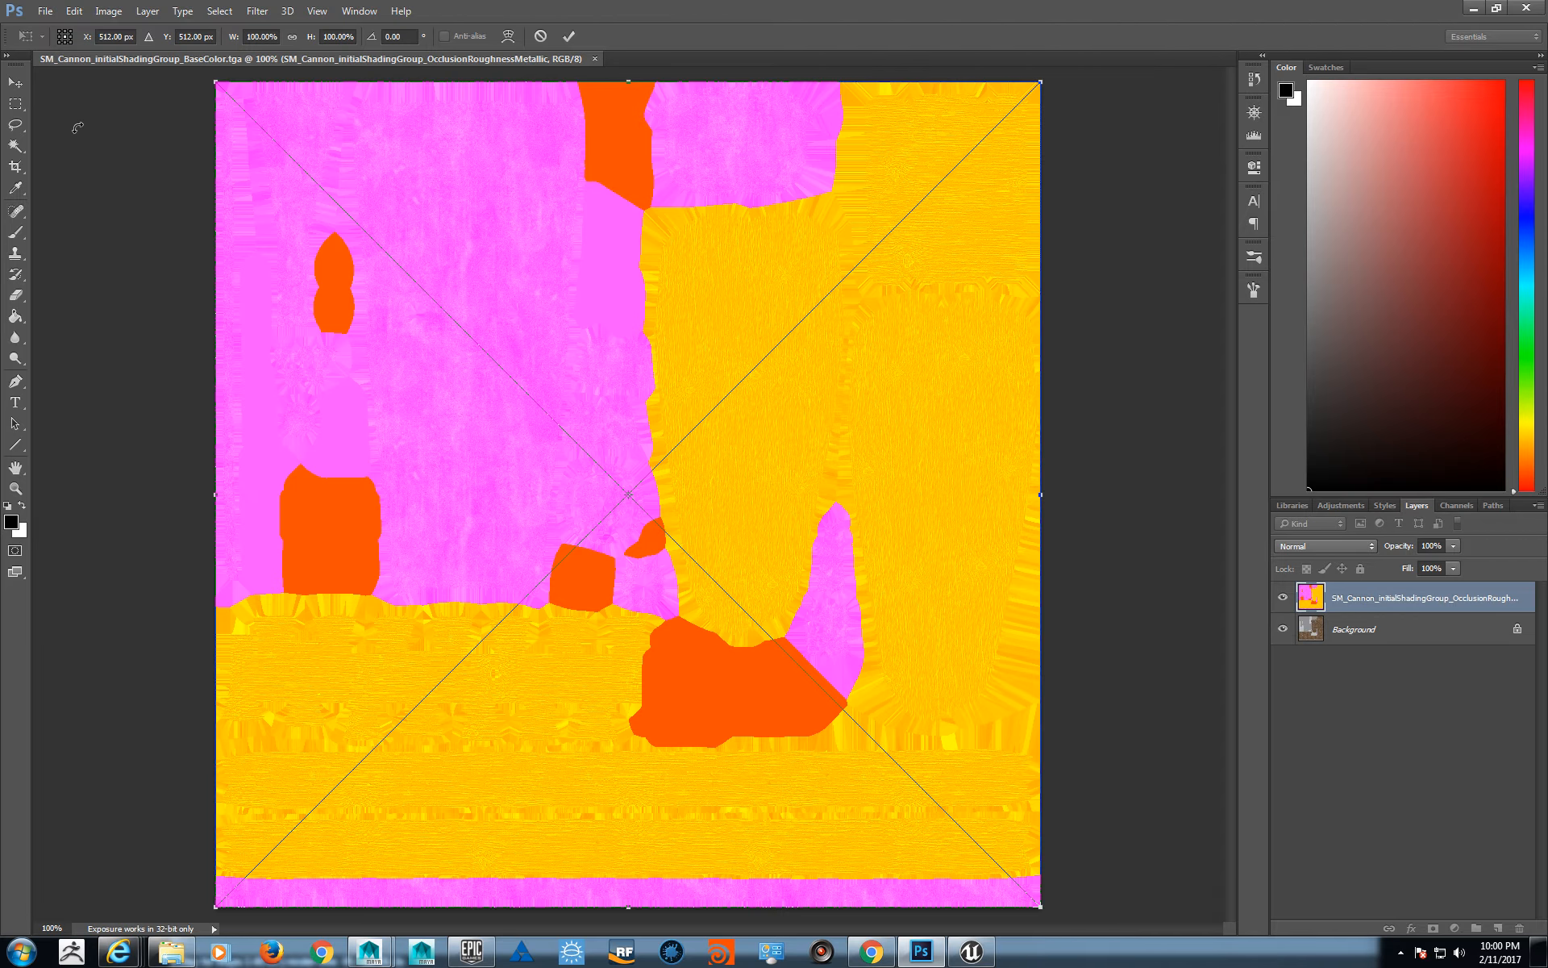
{"action": "key", "text": "Escape"}
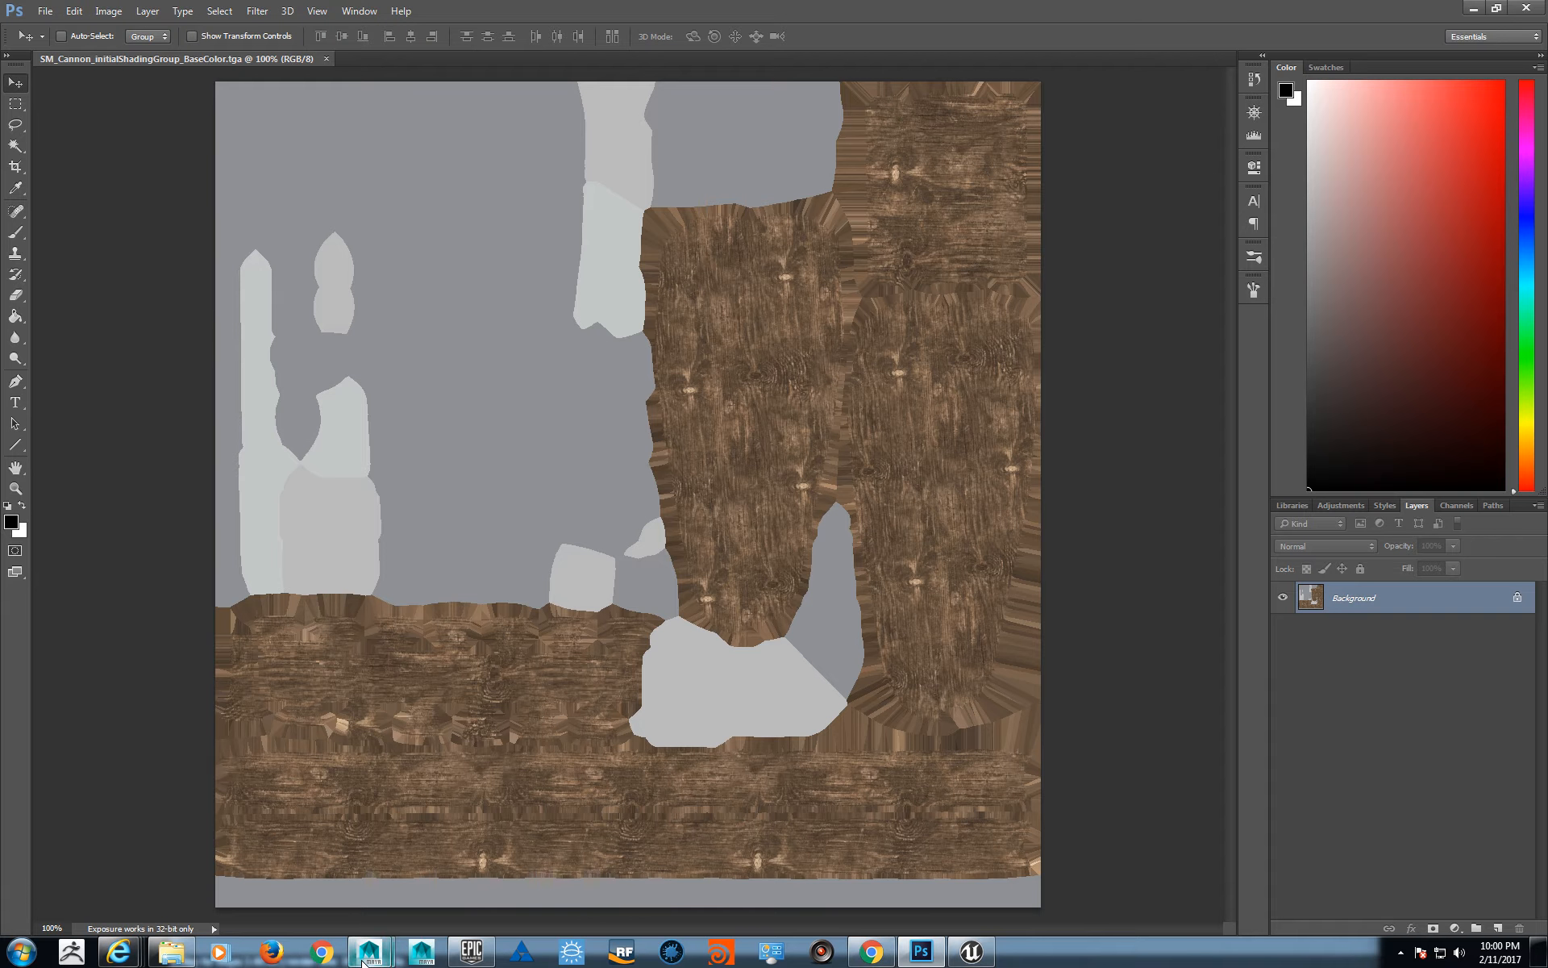
- Open the SM_Cannon_initialShadingGroup_OcclusionRoughnessMetallic texture from the Bakes folder inside Substance_Demo on the desktop as its own document
{"action": "left_click", "coordinate": [45, 11]}
{"action": "left_click", "coordinate": [61, 41]}
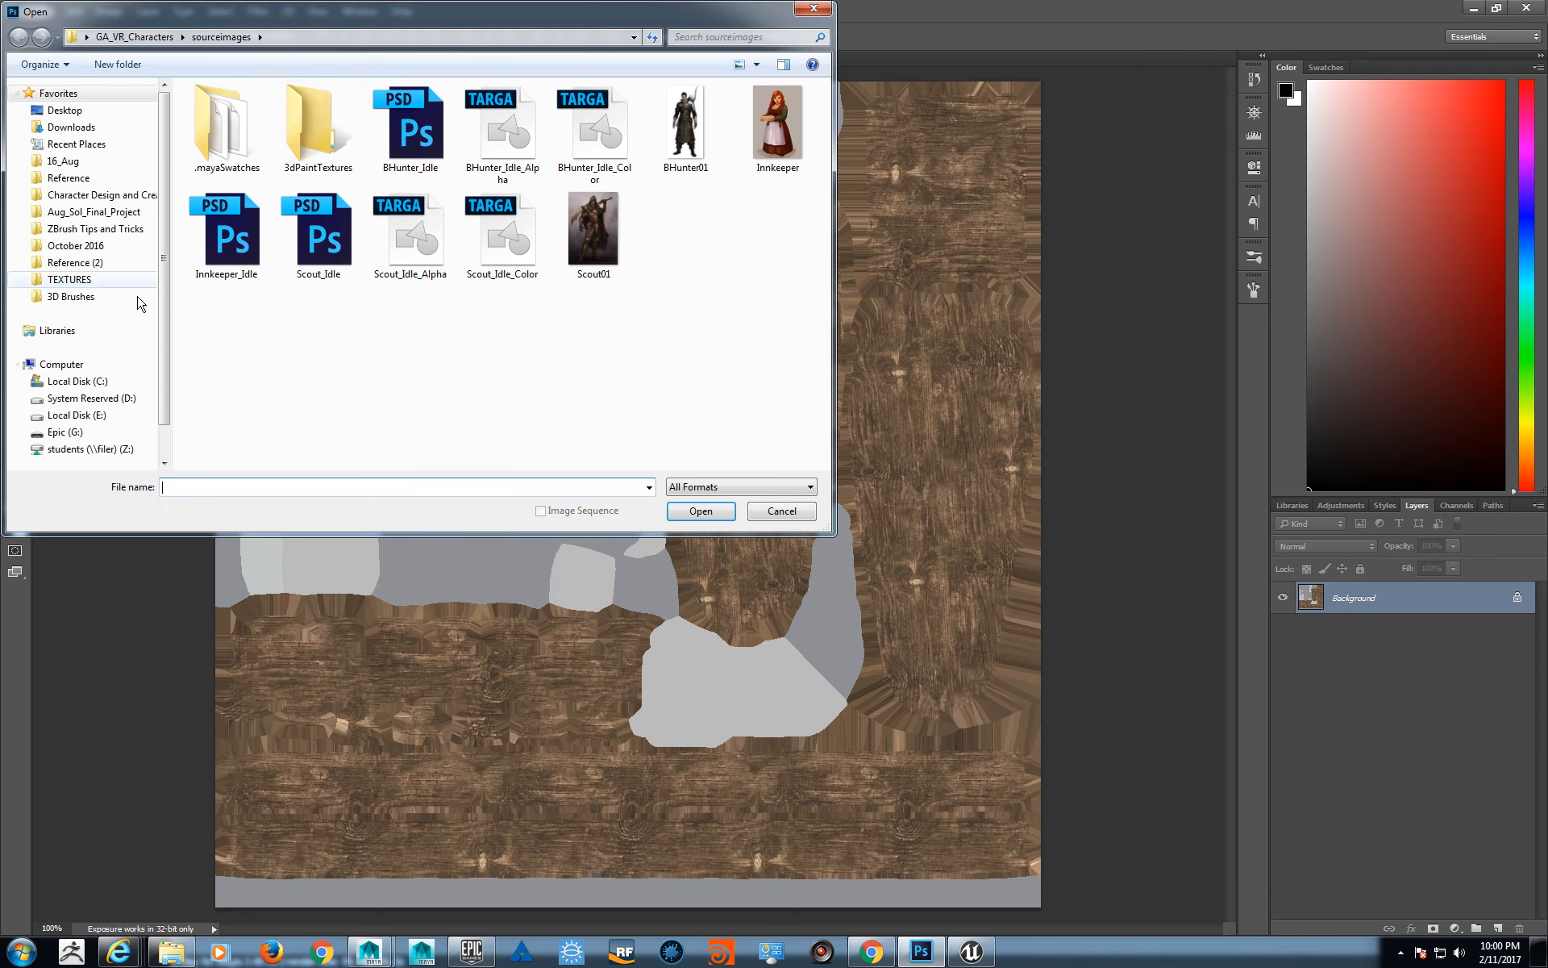
{"action": "left_click", "coordinate": [61, 365]}
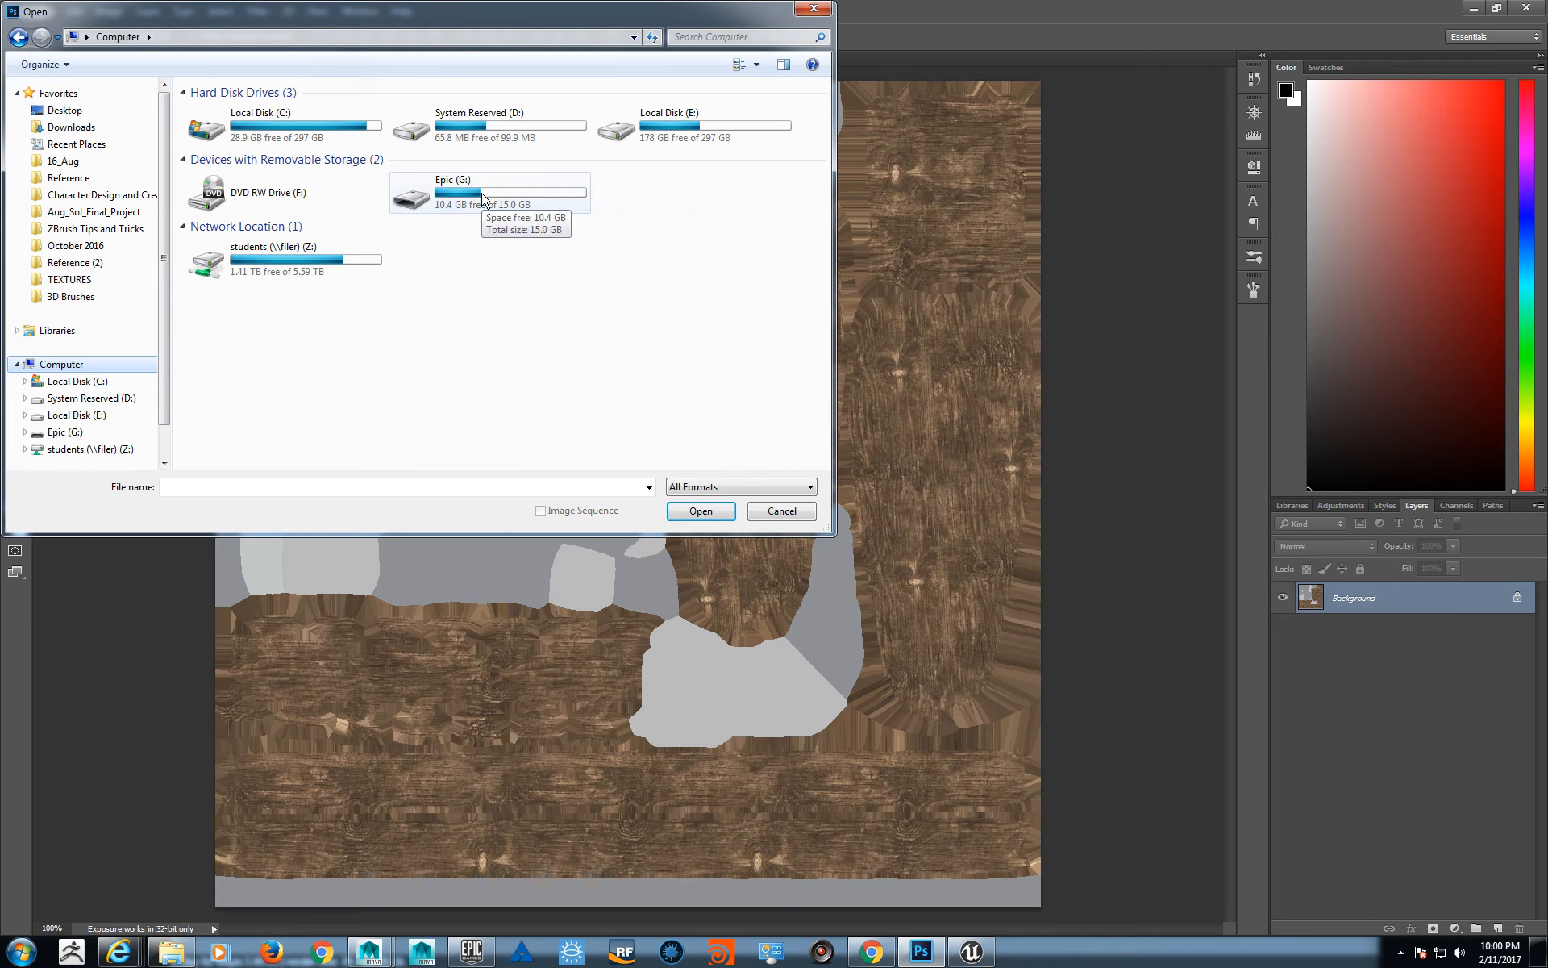
{"action": "left_click", "coordinate": [65, 110]}
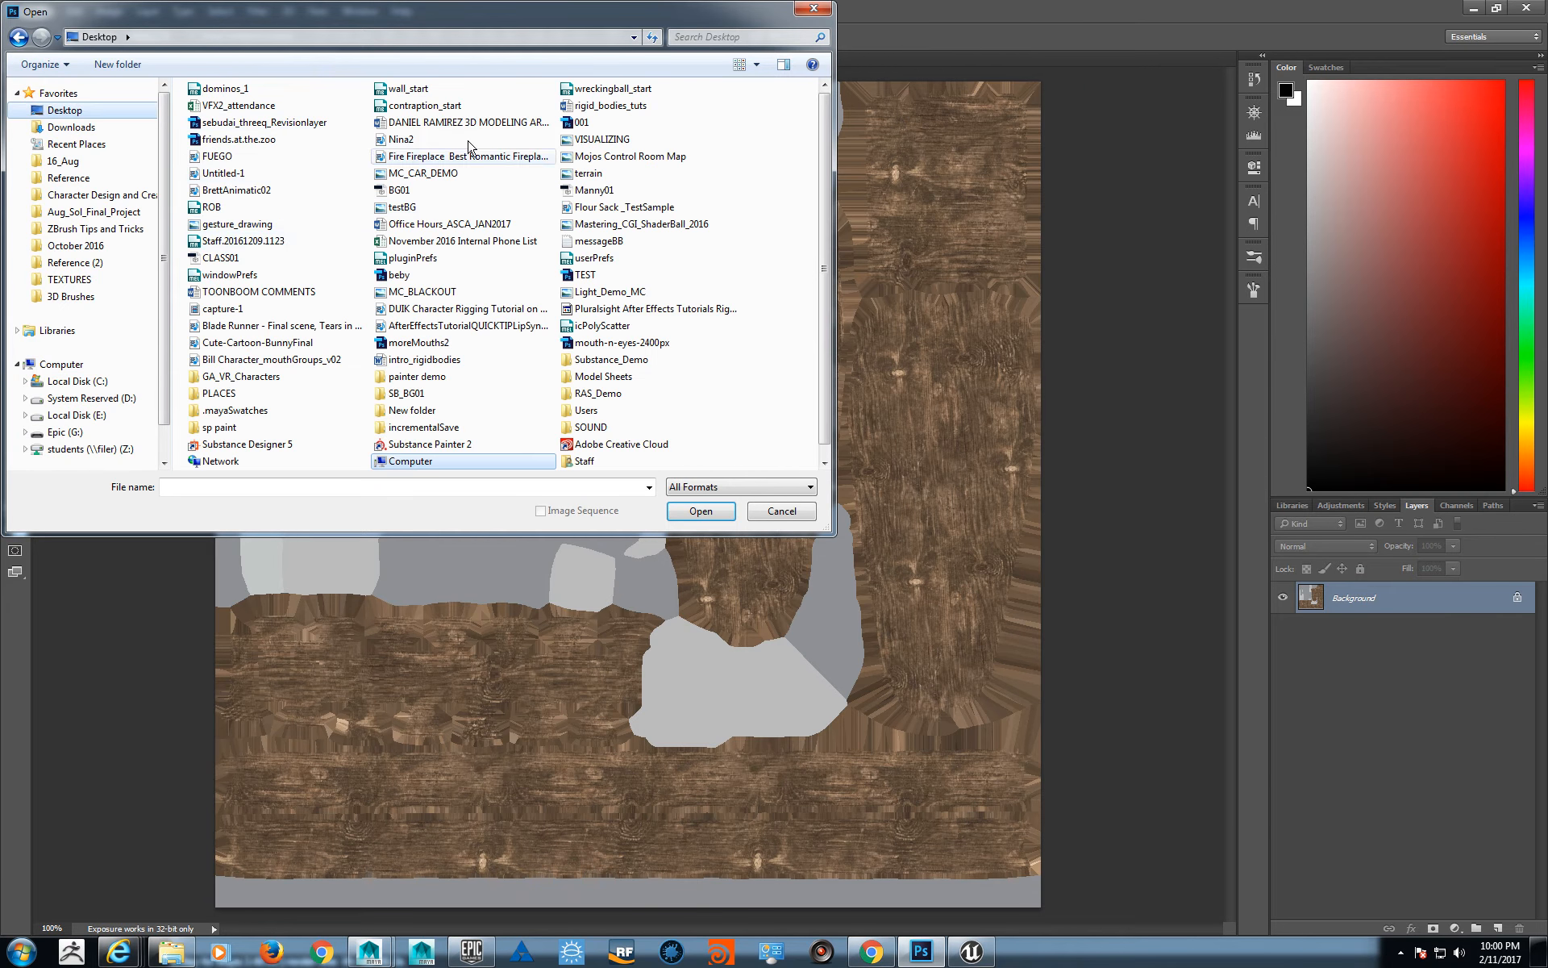
{"action": "left_click", "coordinate": [85, 128]}
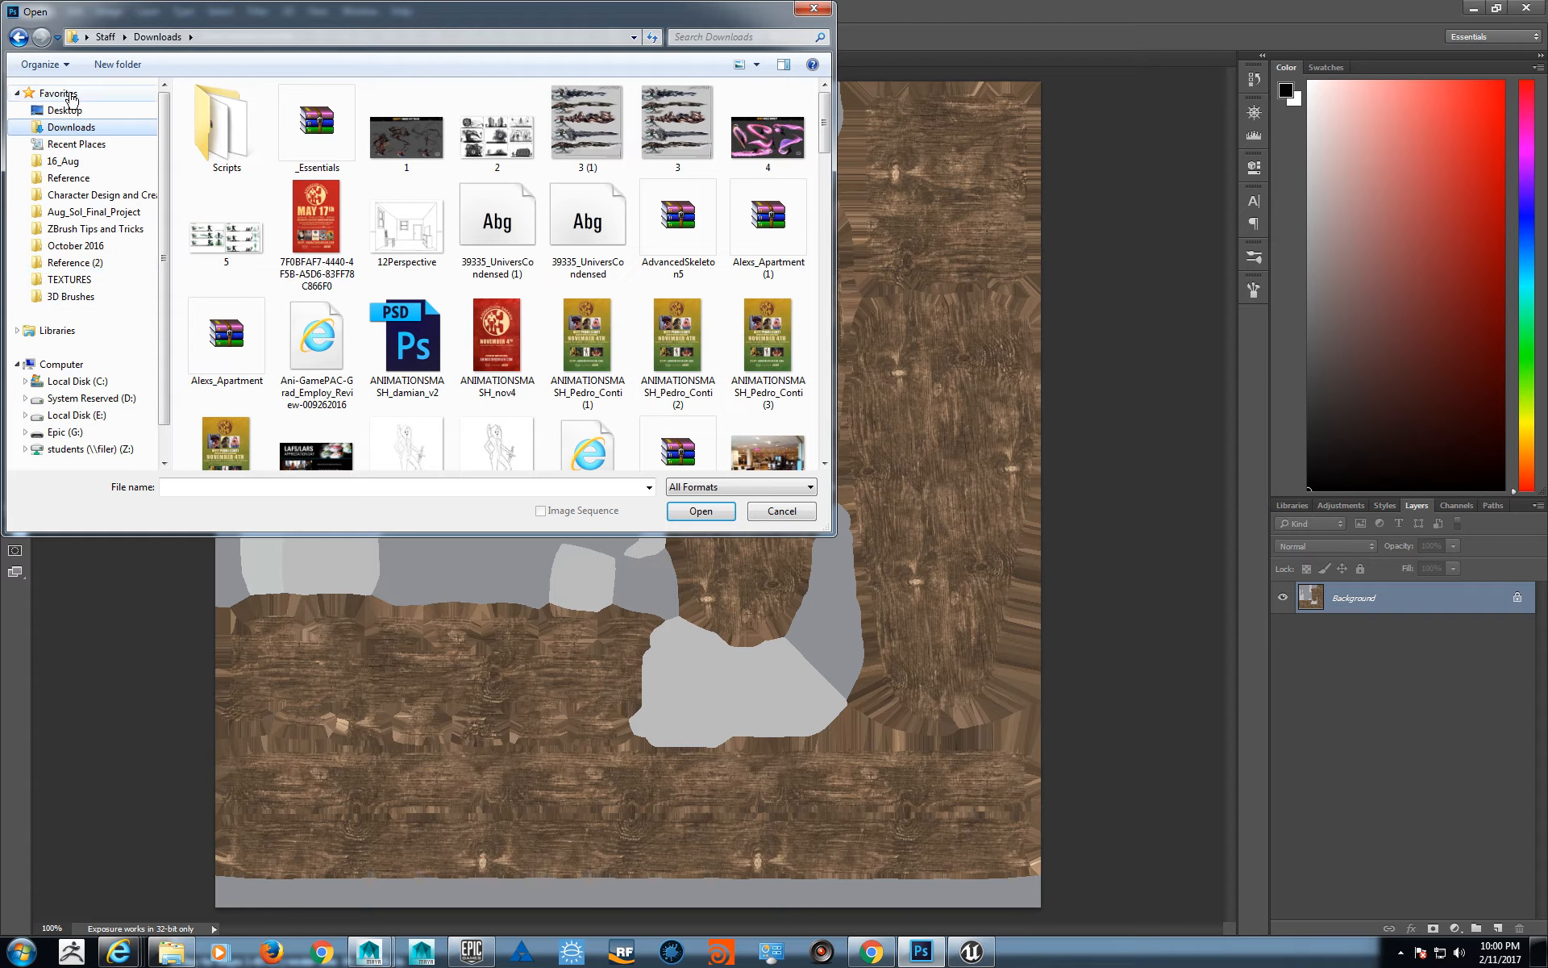
{"action": "left_click", "coordinate": [64, 109]}
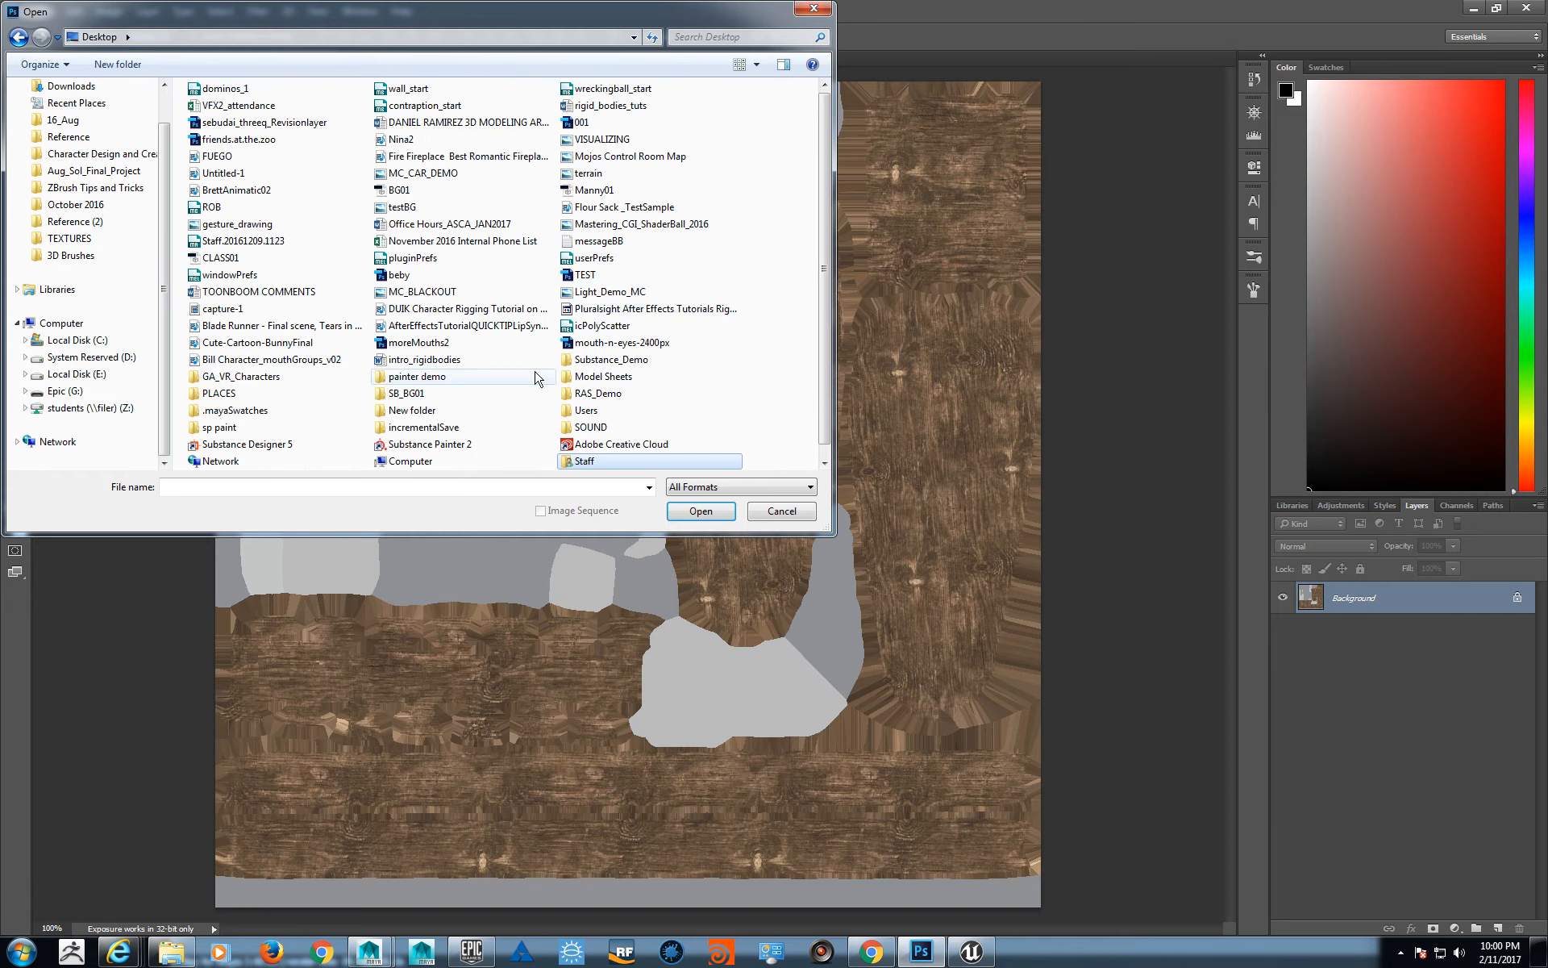
{"action": "double_click", "coordinate": [600, 360]}
{"action": "double_click", "coordinate": [238, 139]}
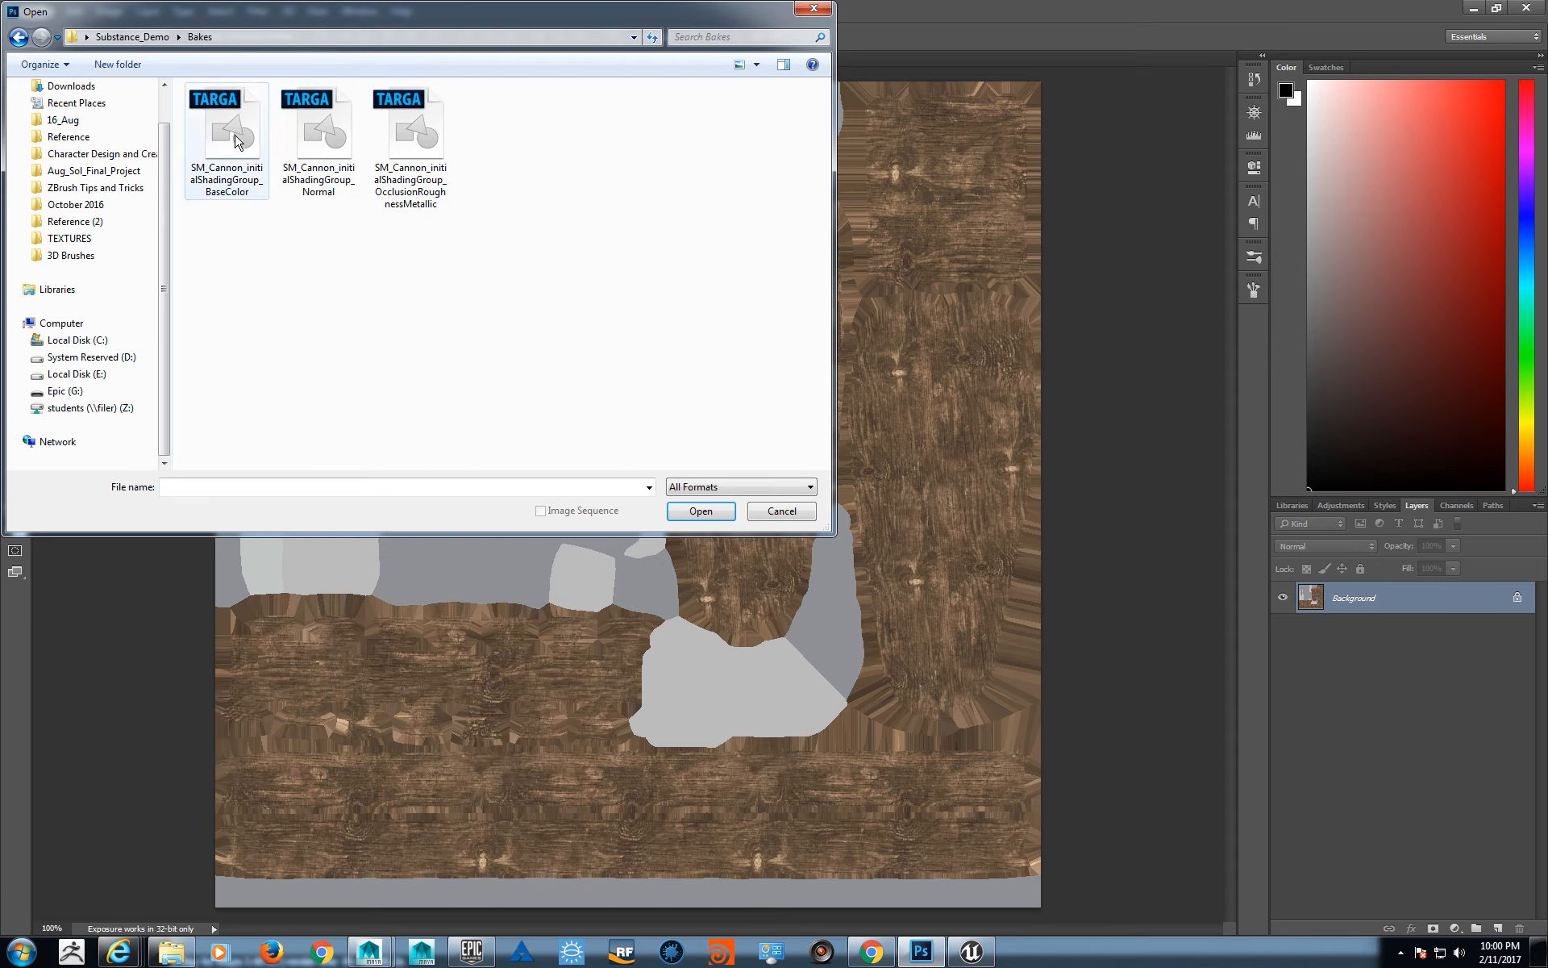
{"action": "left_click", "coordinate": [434, 143]}
{"action": "left_click", "coordinate": [672, 509]}
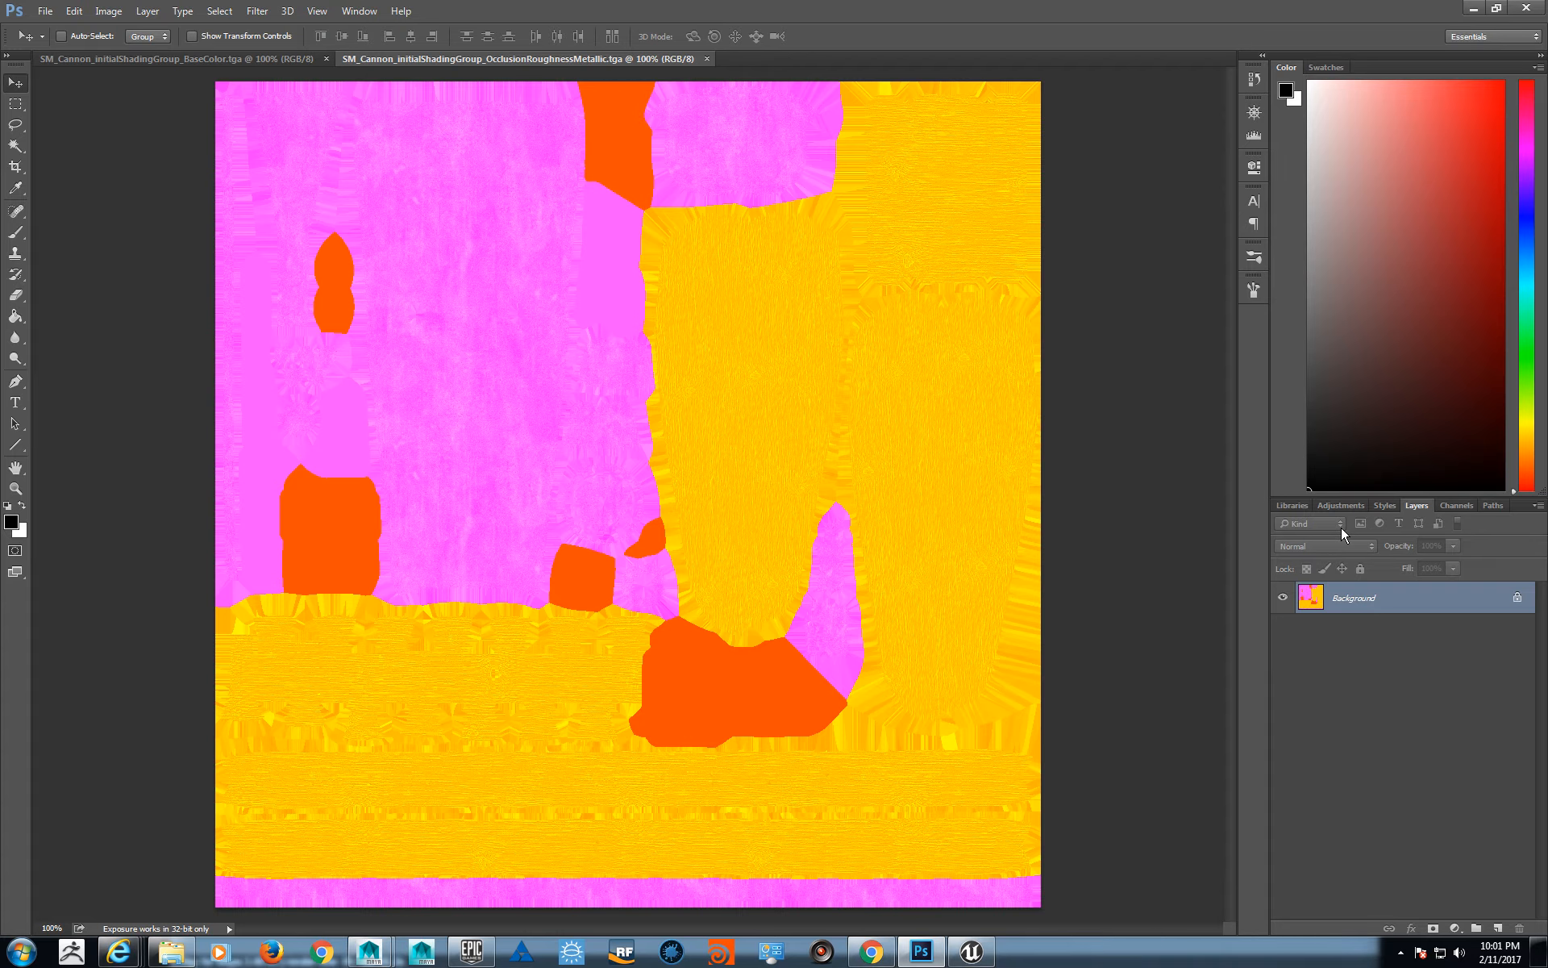
- Examine the red, green and blue channels of the OcclusionRoughnessMetallic texture one at a time
{"action": "left_click", "coordinate": [108, 11]}
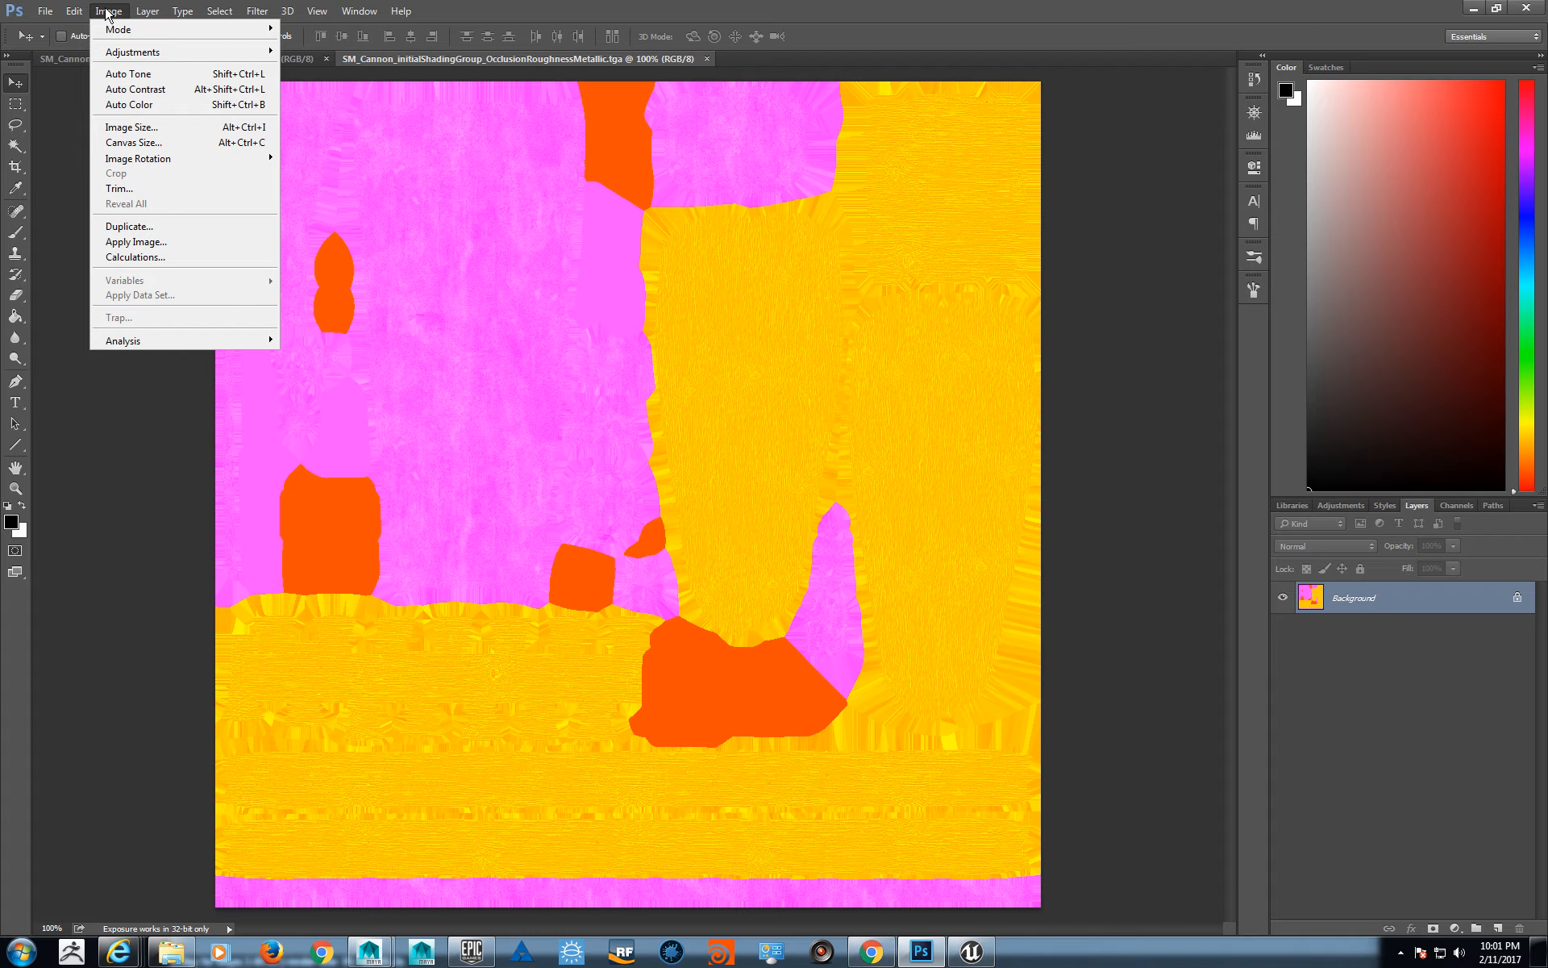
{"action": "left_click", "coordinate": [108, 12]}
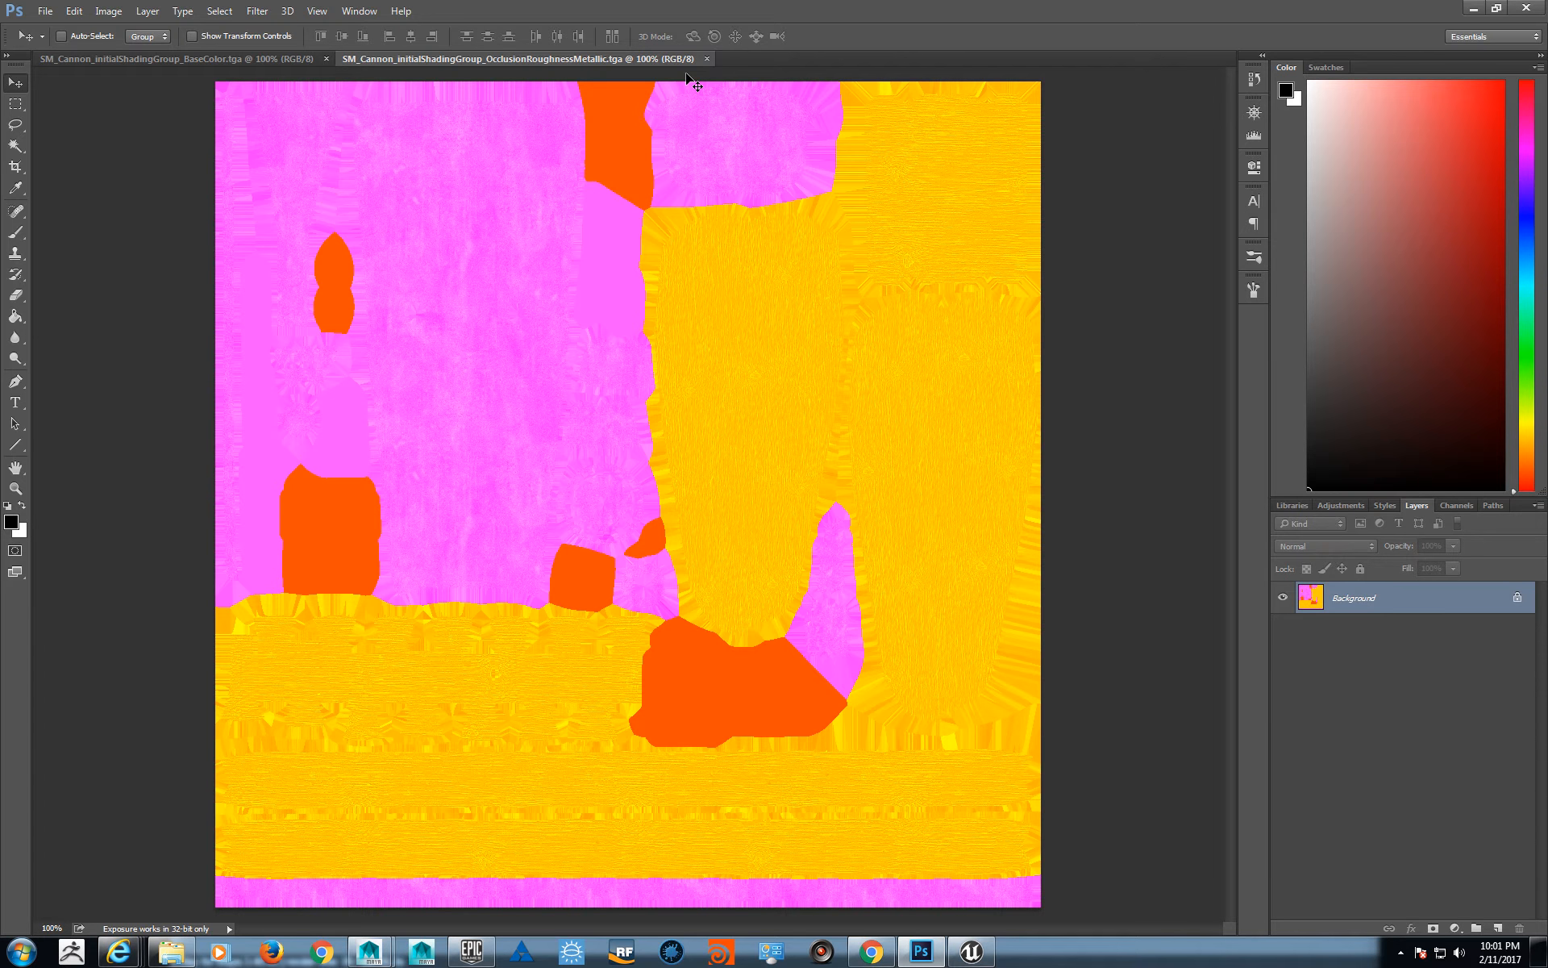
{"action": "left_click", "coordinate": [1455, 506]}
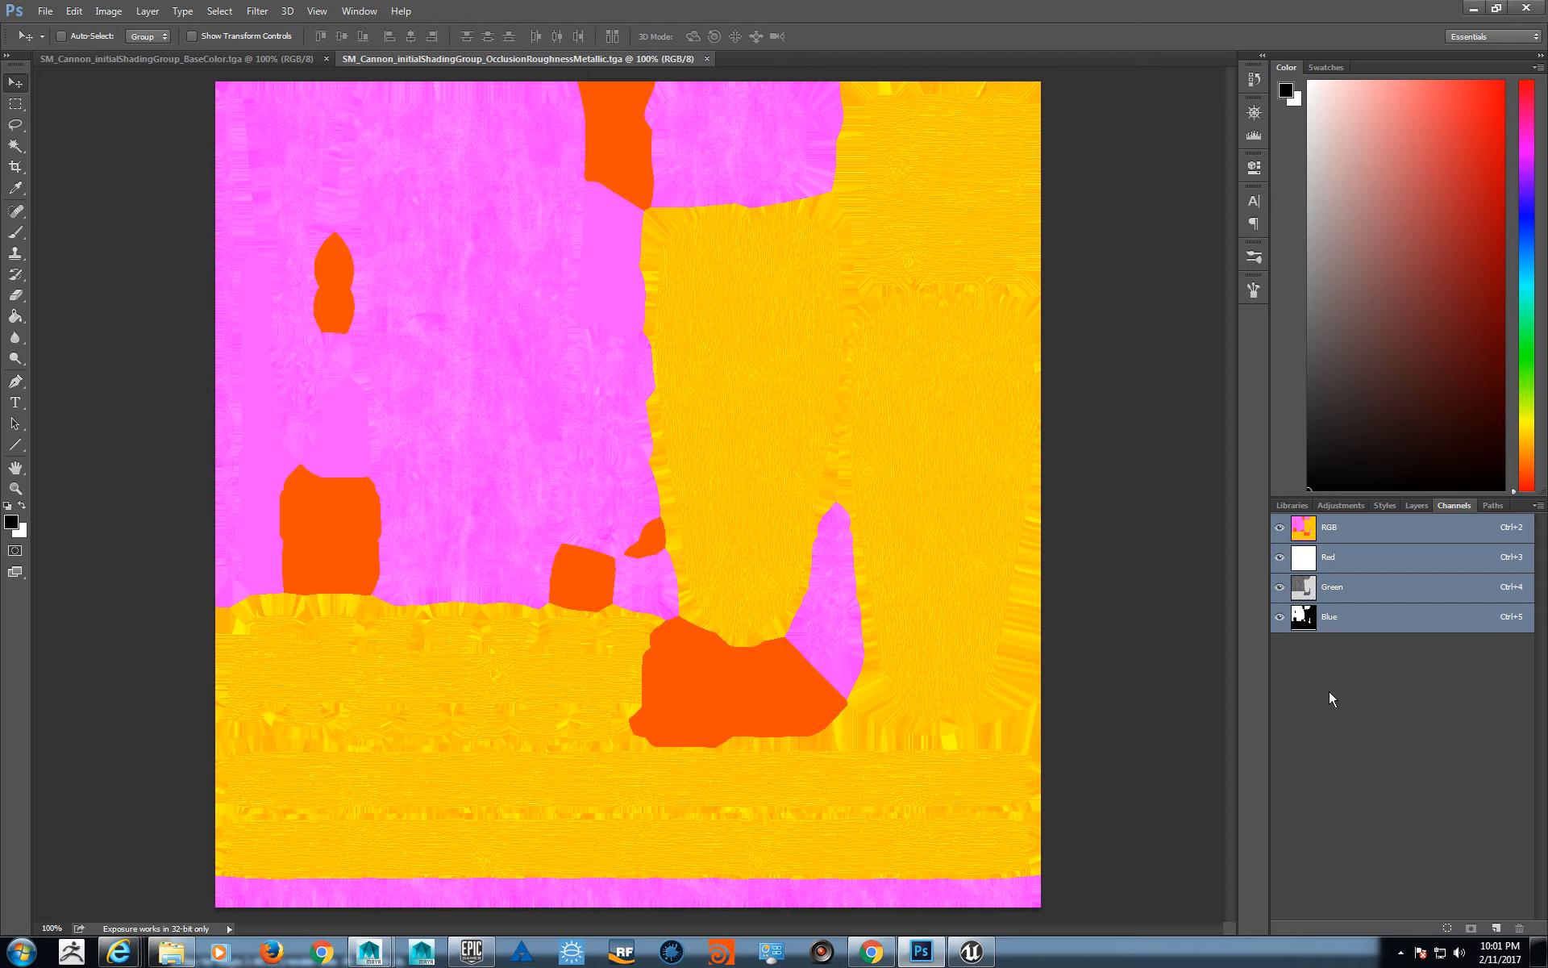
{"action": "left_click", "coordinate": [1365, 568]}
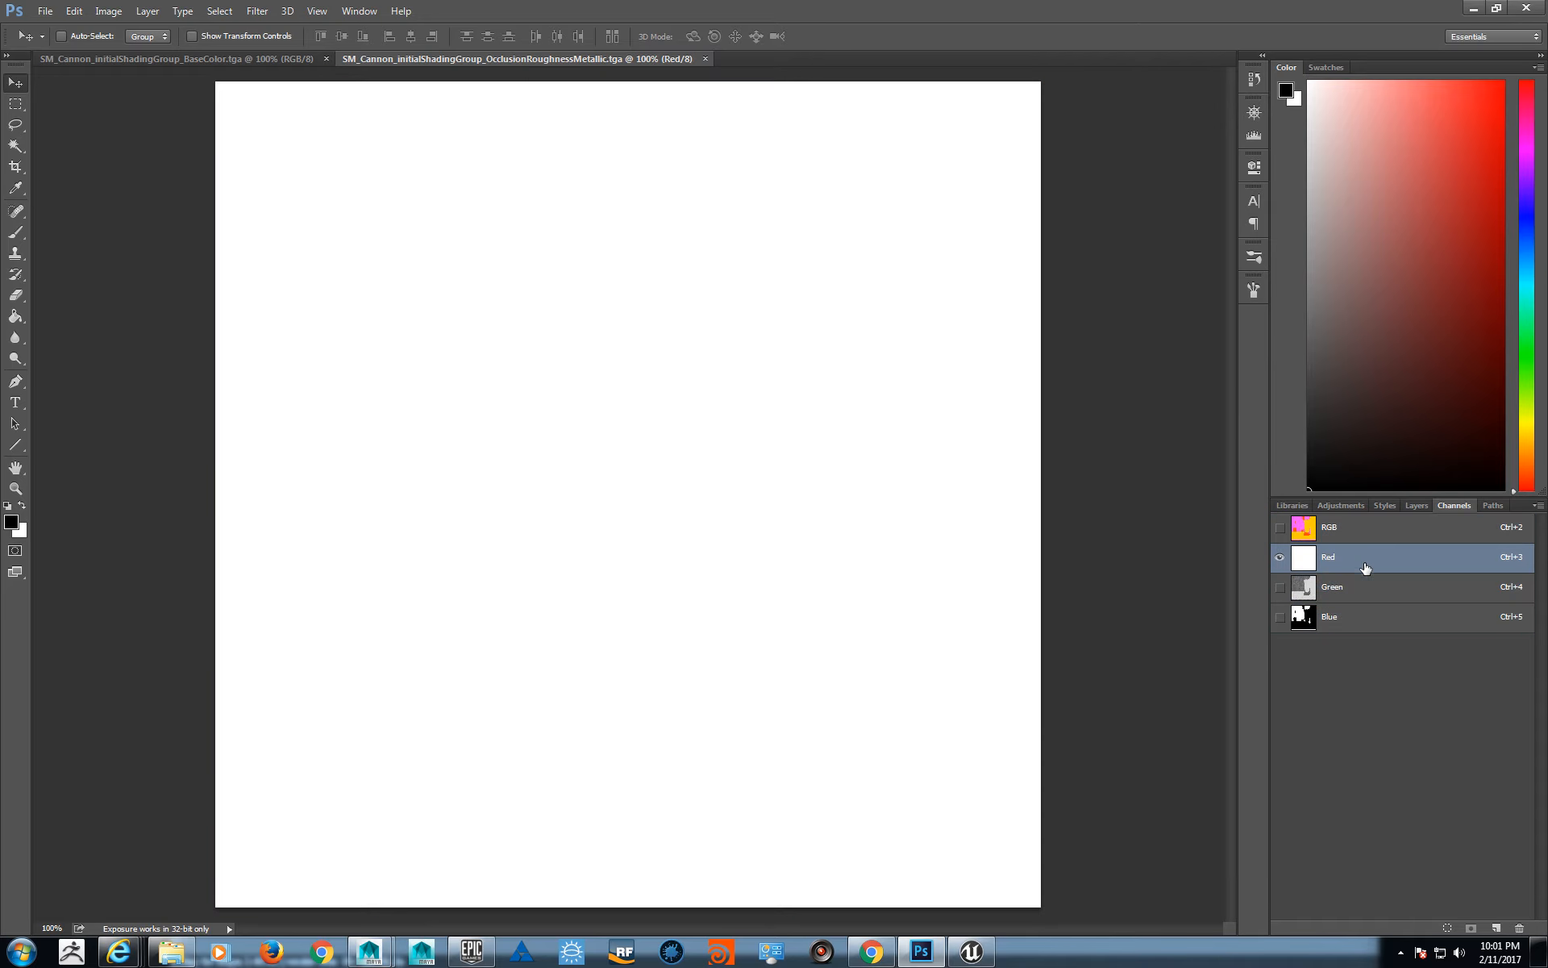
{"action": "left_click", "coordinate": [1425, 593]}
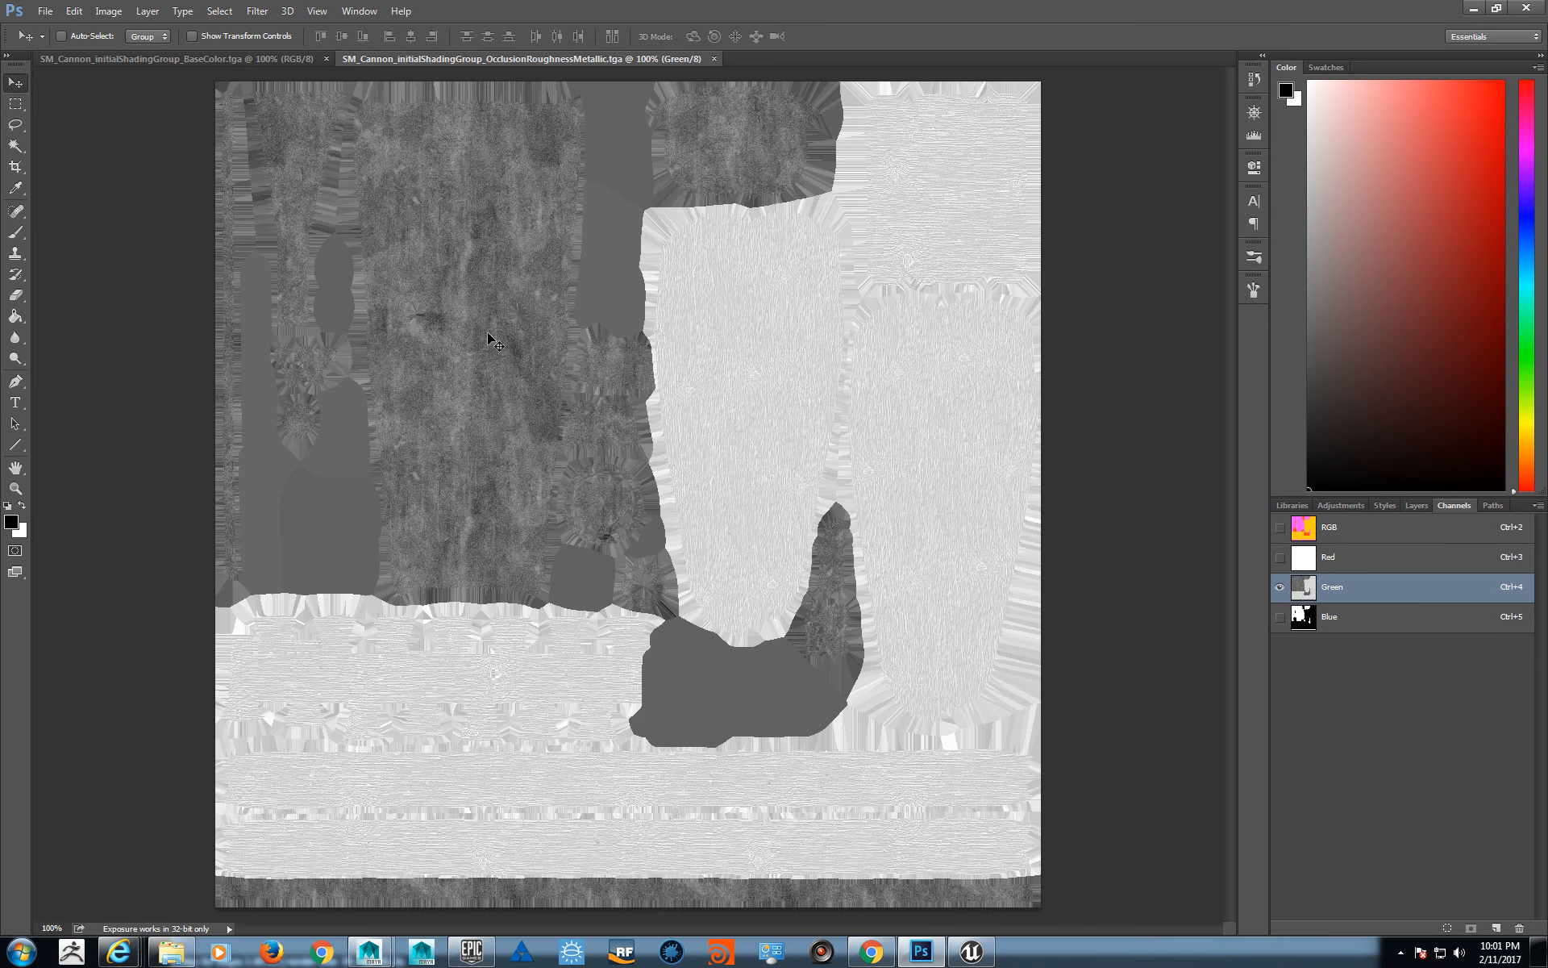
{"action": "left_click", "coordinate": [1383, 627]}
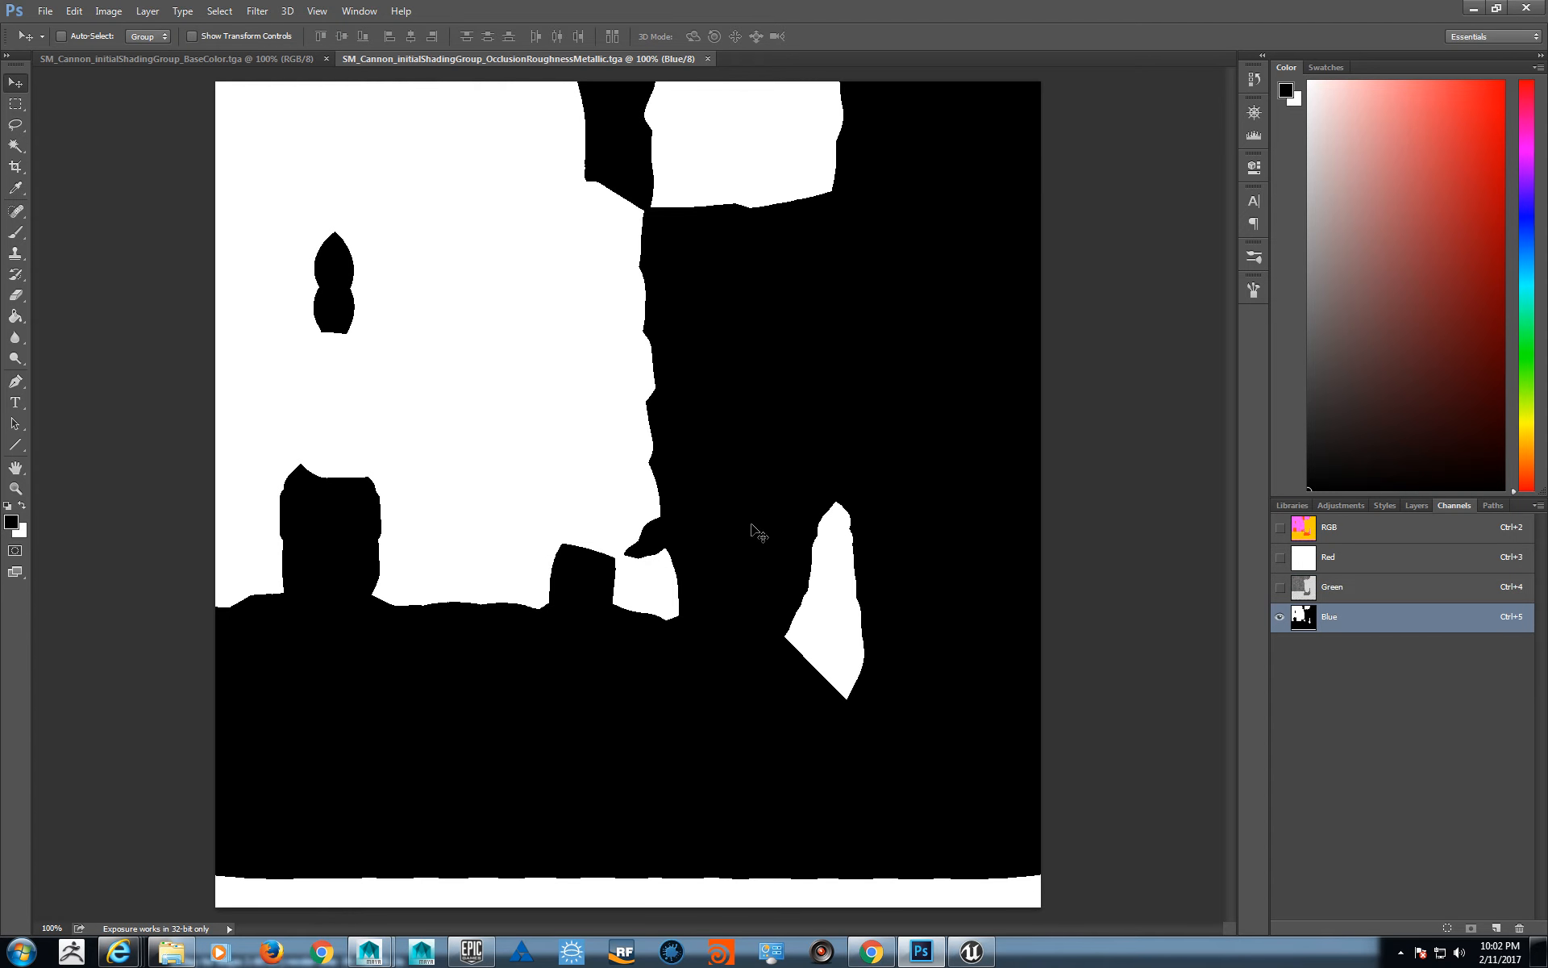
{"action": "left_click", "coordinate": [1370, 592]}
{"action": "left_click", "coordinate": [1364, 616]}
{"action": "left_click", "coordinate": [1384, 588]}
{"action": "left_click", "coordinate": [1379, 619]}
- Switch to the Unreal Editor, look around the First Person Template level and briefly play-test it
{"action": "left_click", "coordinate": [1474, 7]}
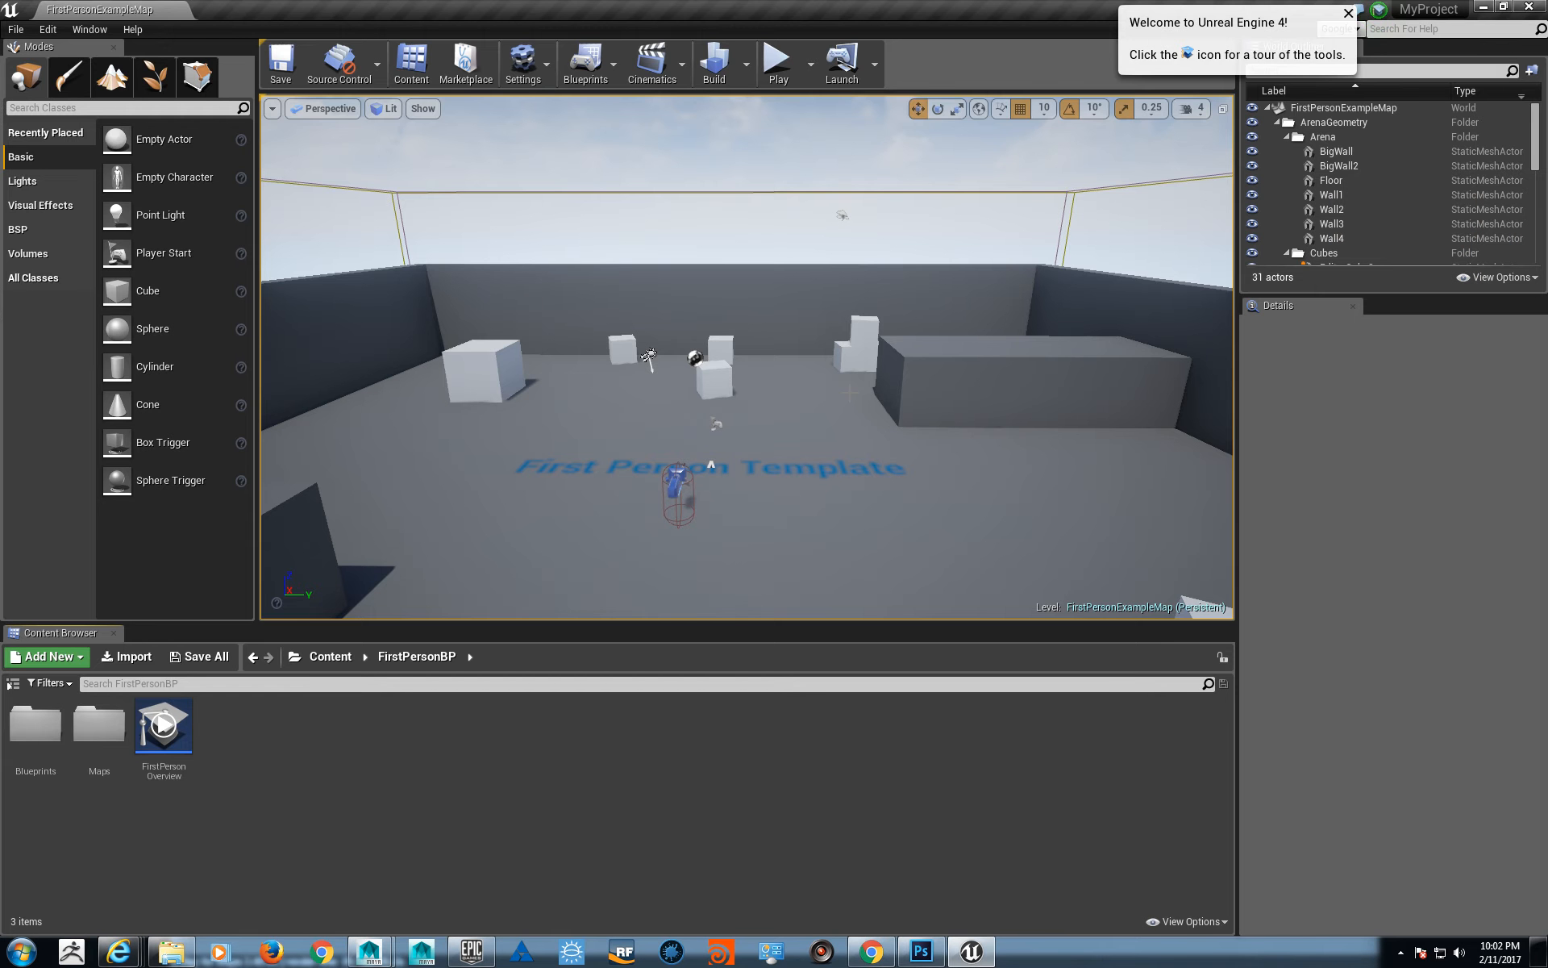
{"action": "right_click_drag", "start_coordinate": [754, 356], "coordinate": [769, 391]}
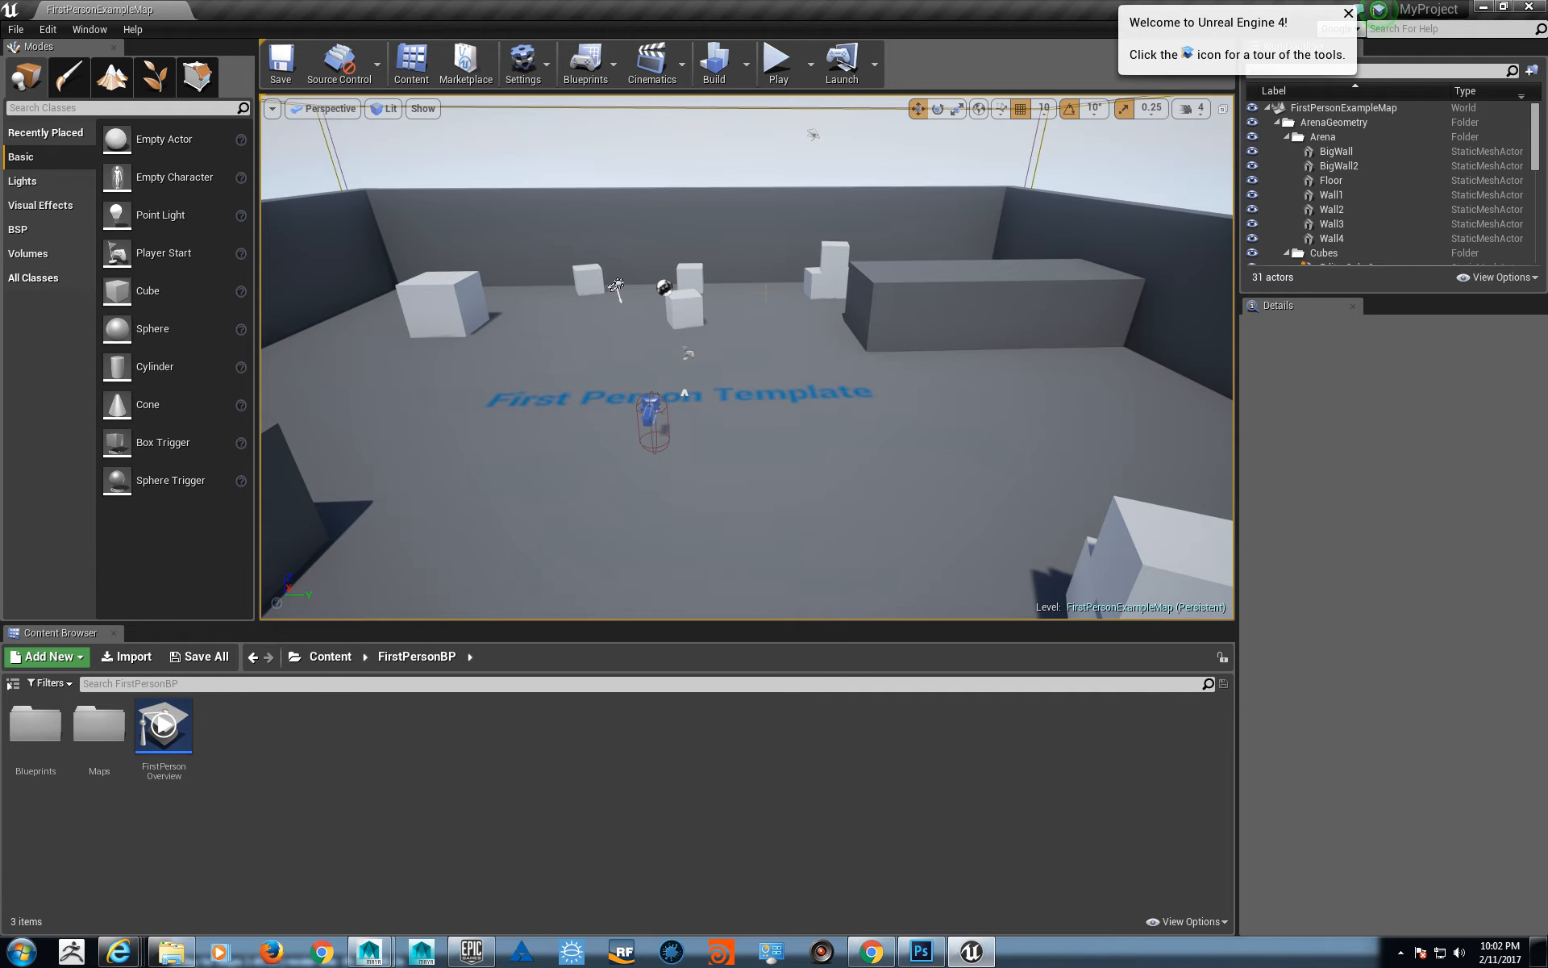
{"action": "right_click_drag", "start_coordinate": [766, 292], "coordinate": [750, 278]}
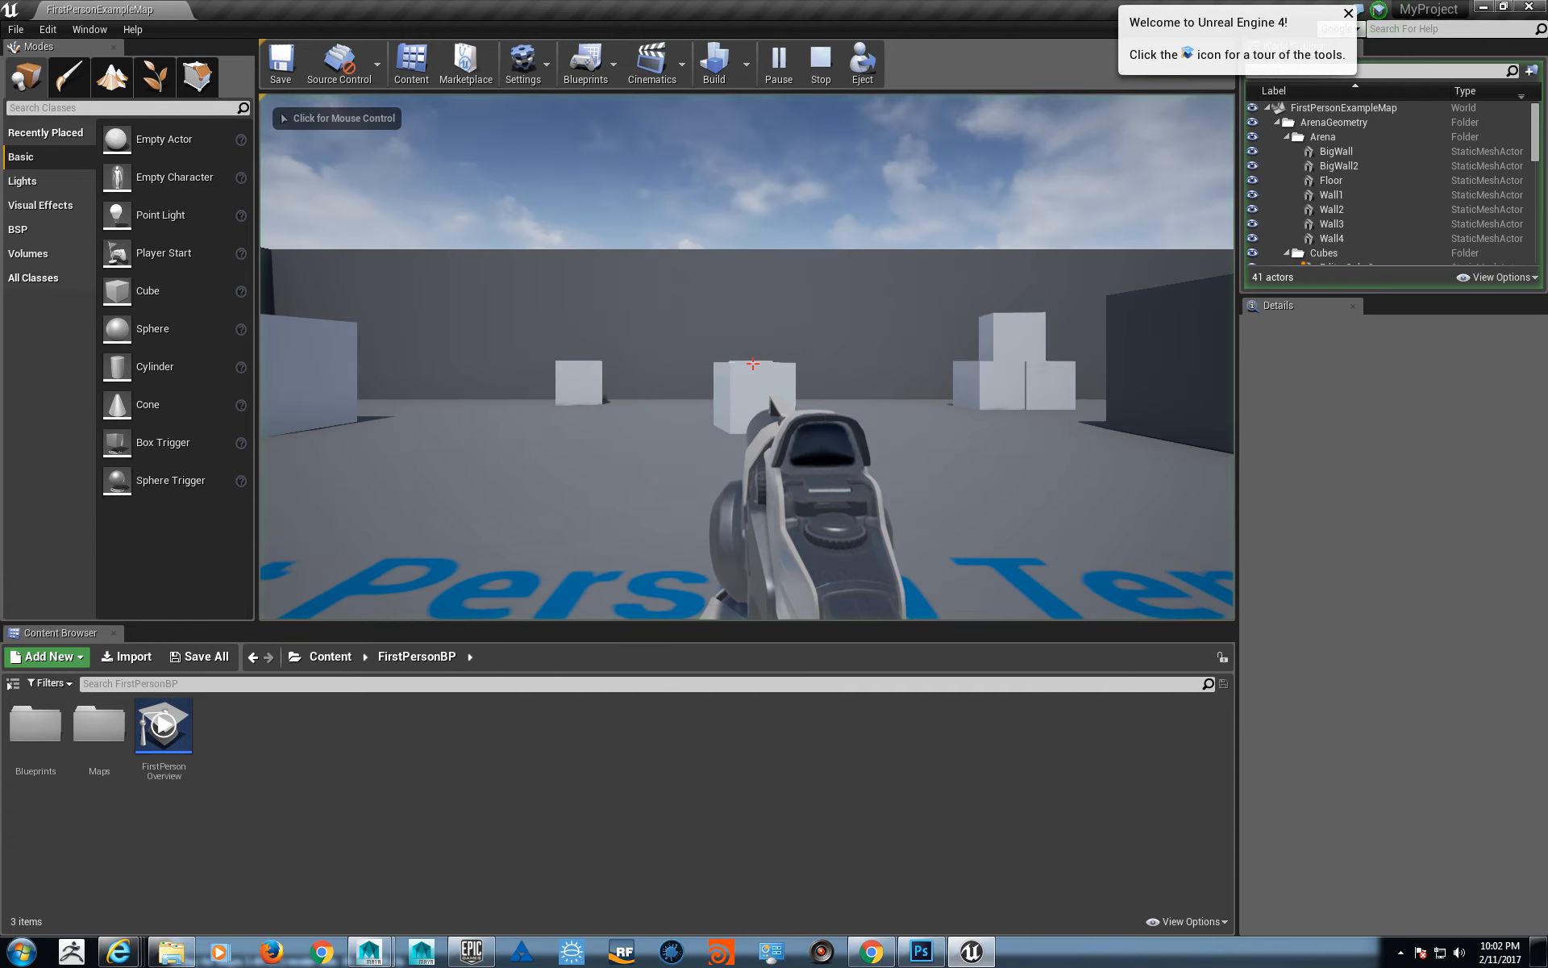
{"action": "left_click", "coordinate": [752, 364]}
{"action": "left_click", "coordinate": [753, 364]}
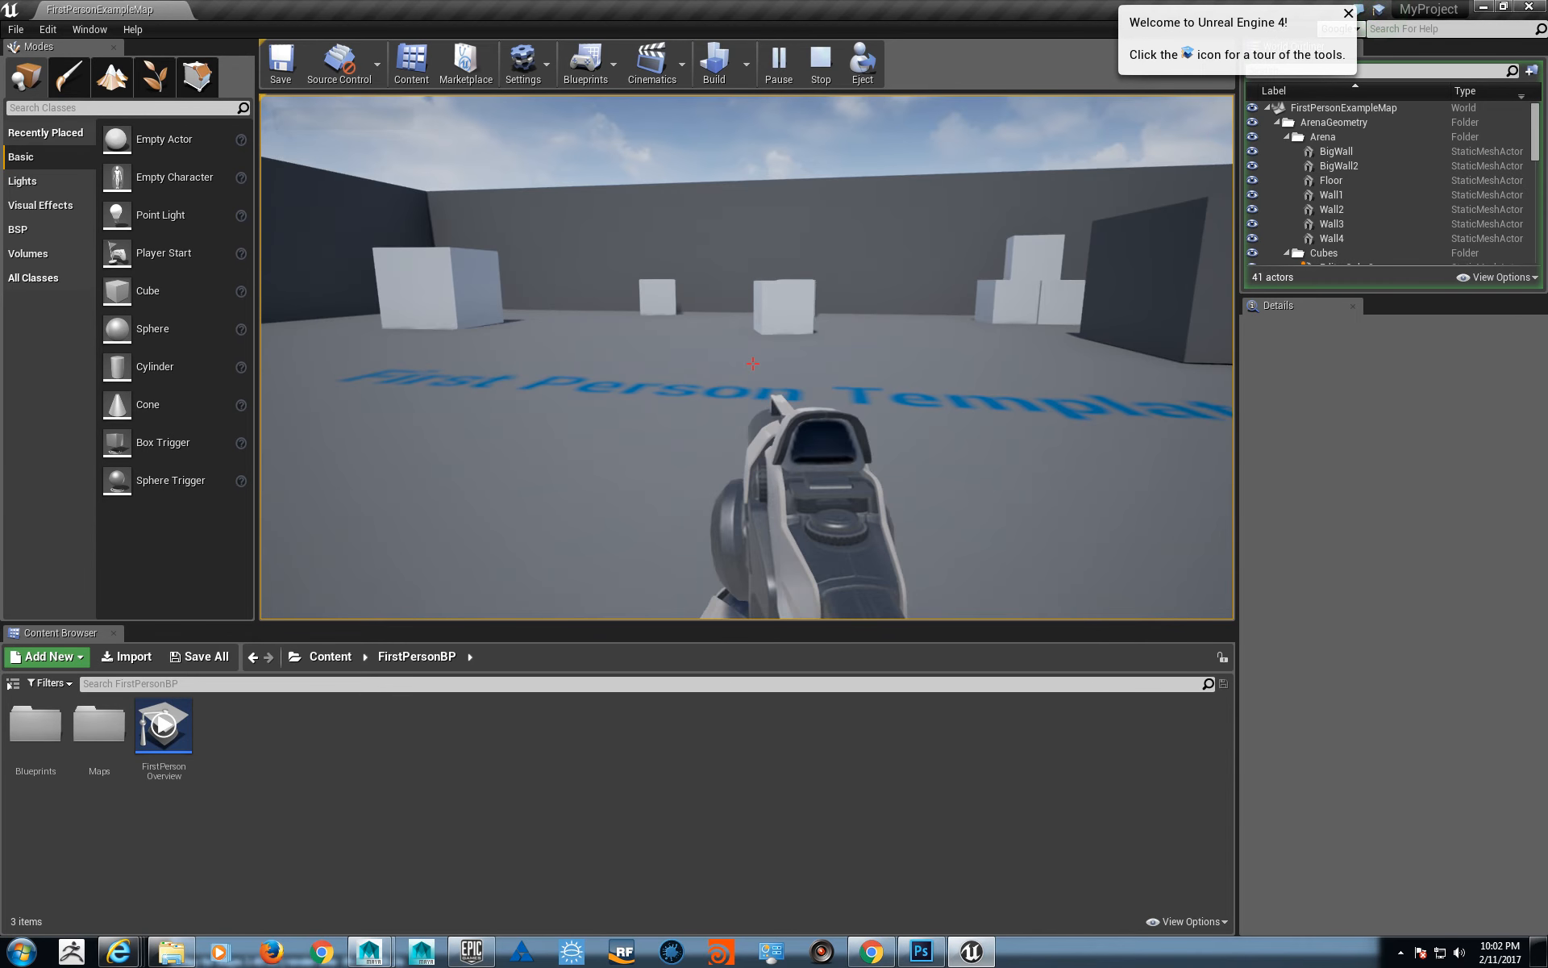
{"action": "key", "text": "shift+F1"}
{"action": "key", "text": "Escape"}
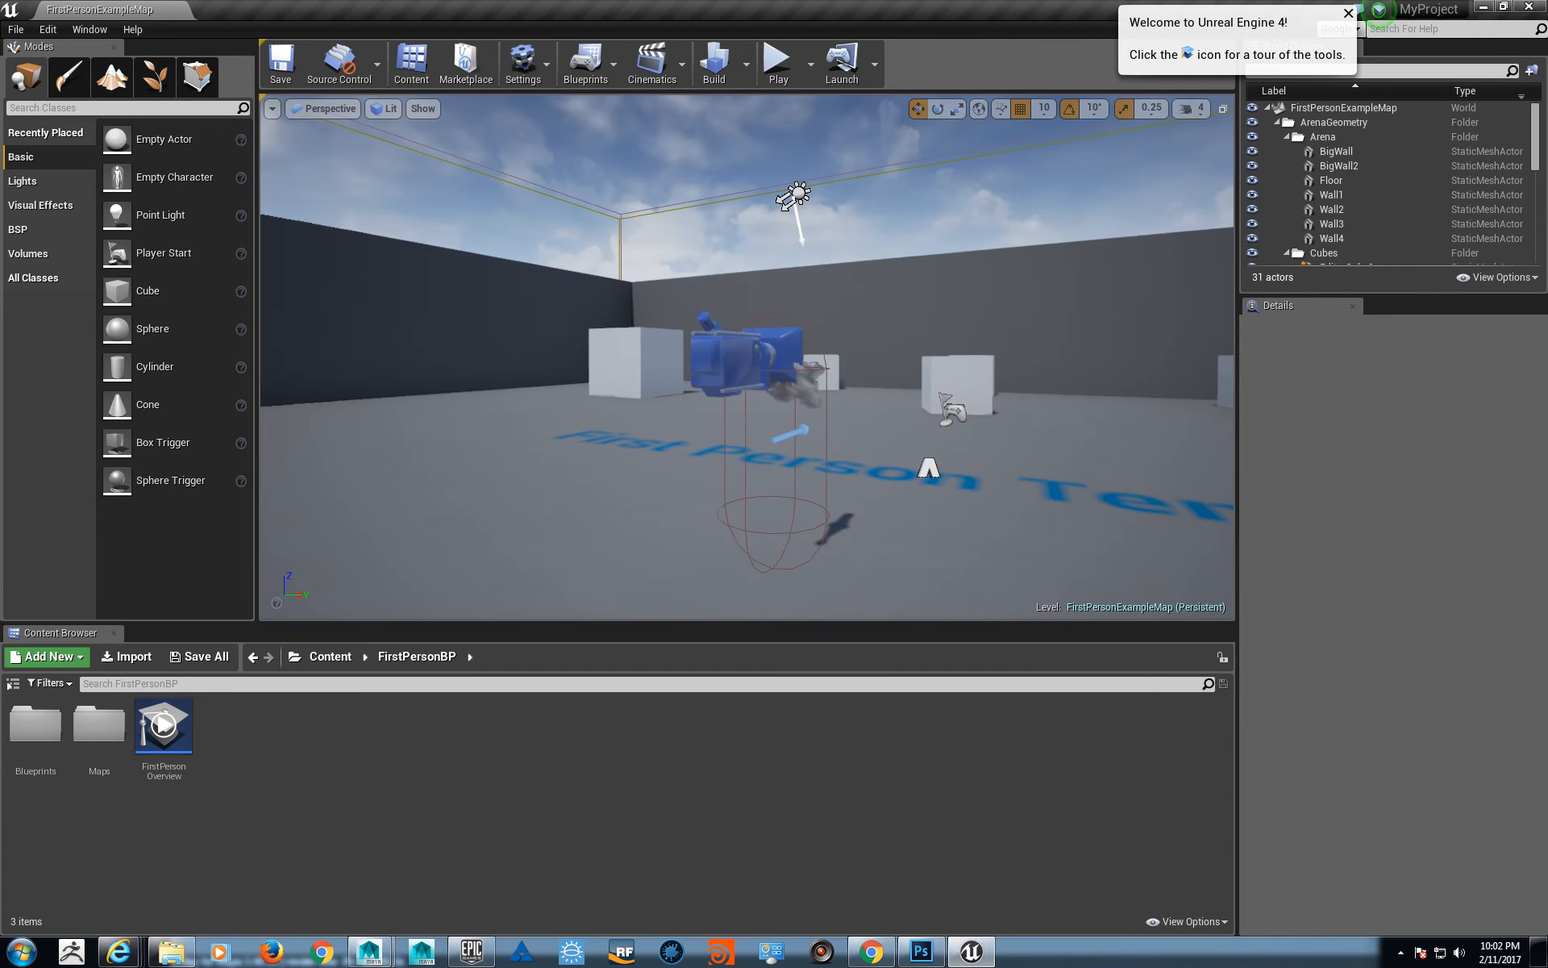
{"action": "left_click_drag", "start_coordinate": [752, 364], "coordinate": [794, 383], "text": "alt"}
{"action": "left_click_drag", "start_coordinate": [561, 418], "coordinate": [601, 440], "text": "alt"}
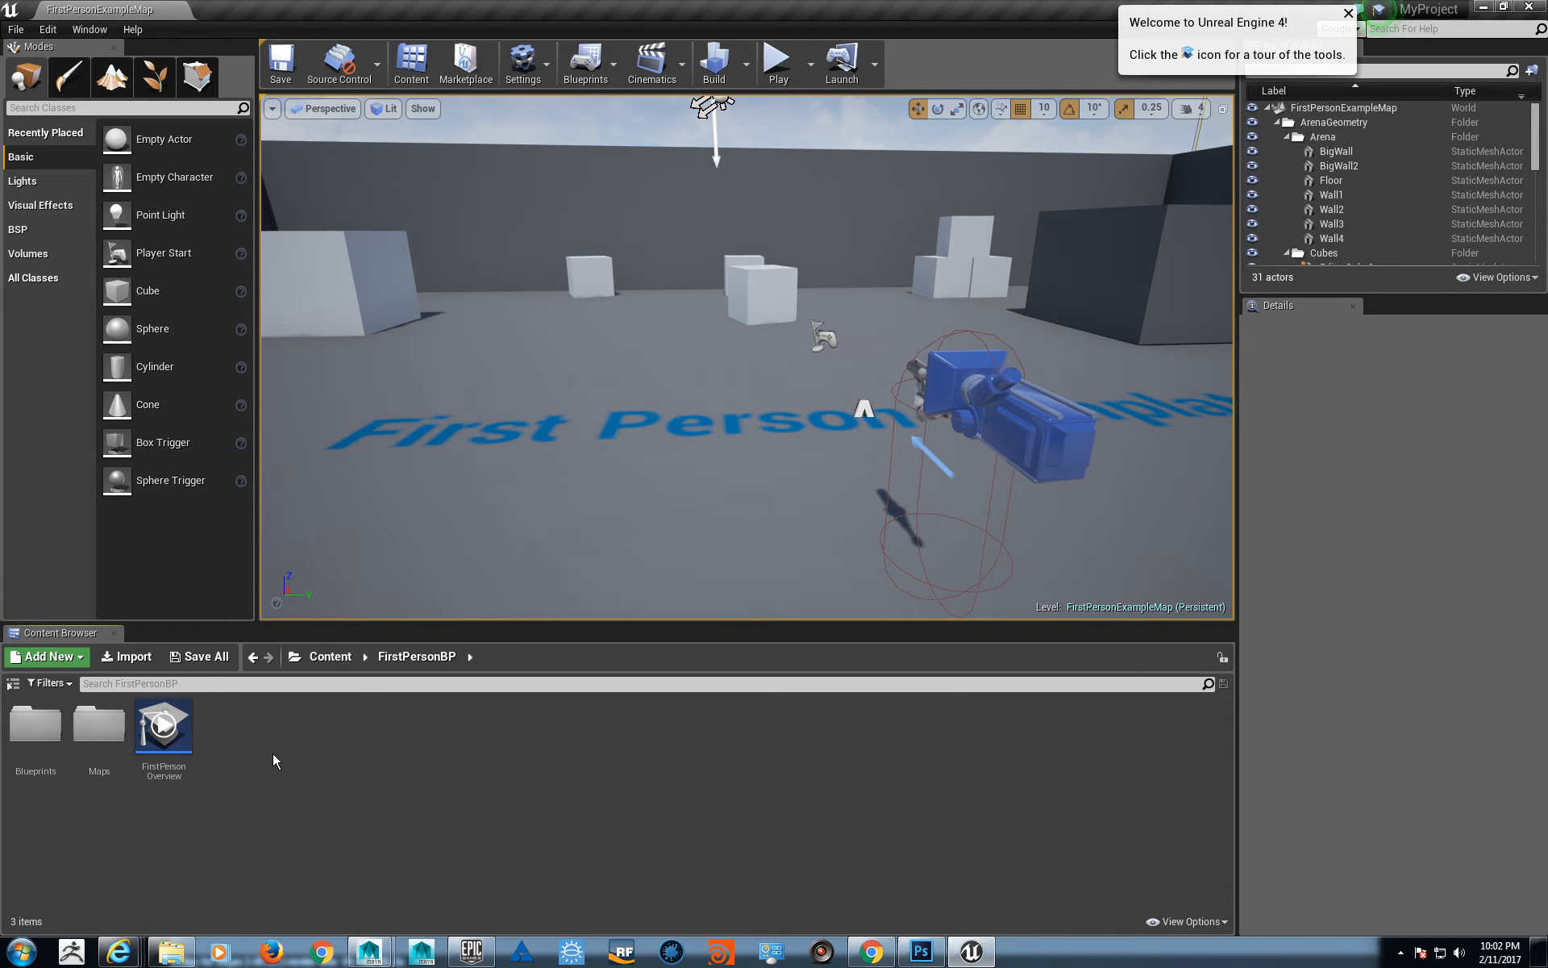
- Create a new folder named Assets inside the FirstPersonBP content folder
{"action": "right_click", "coordinate": [243, 758]}
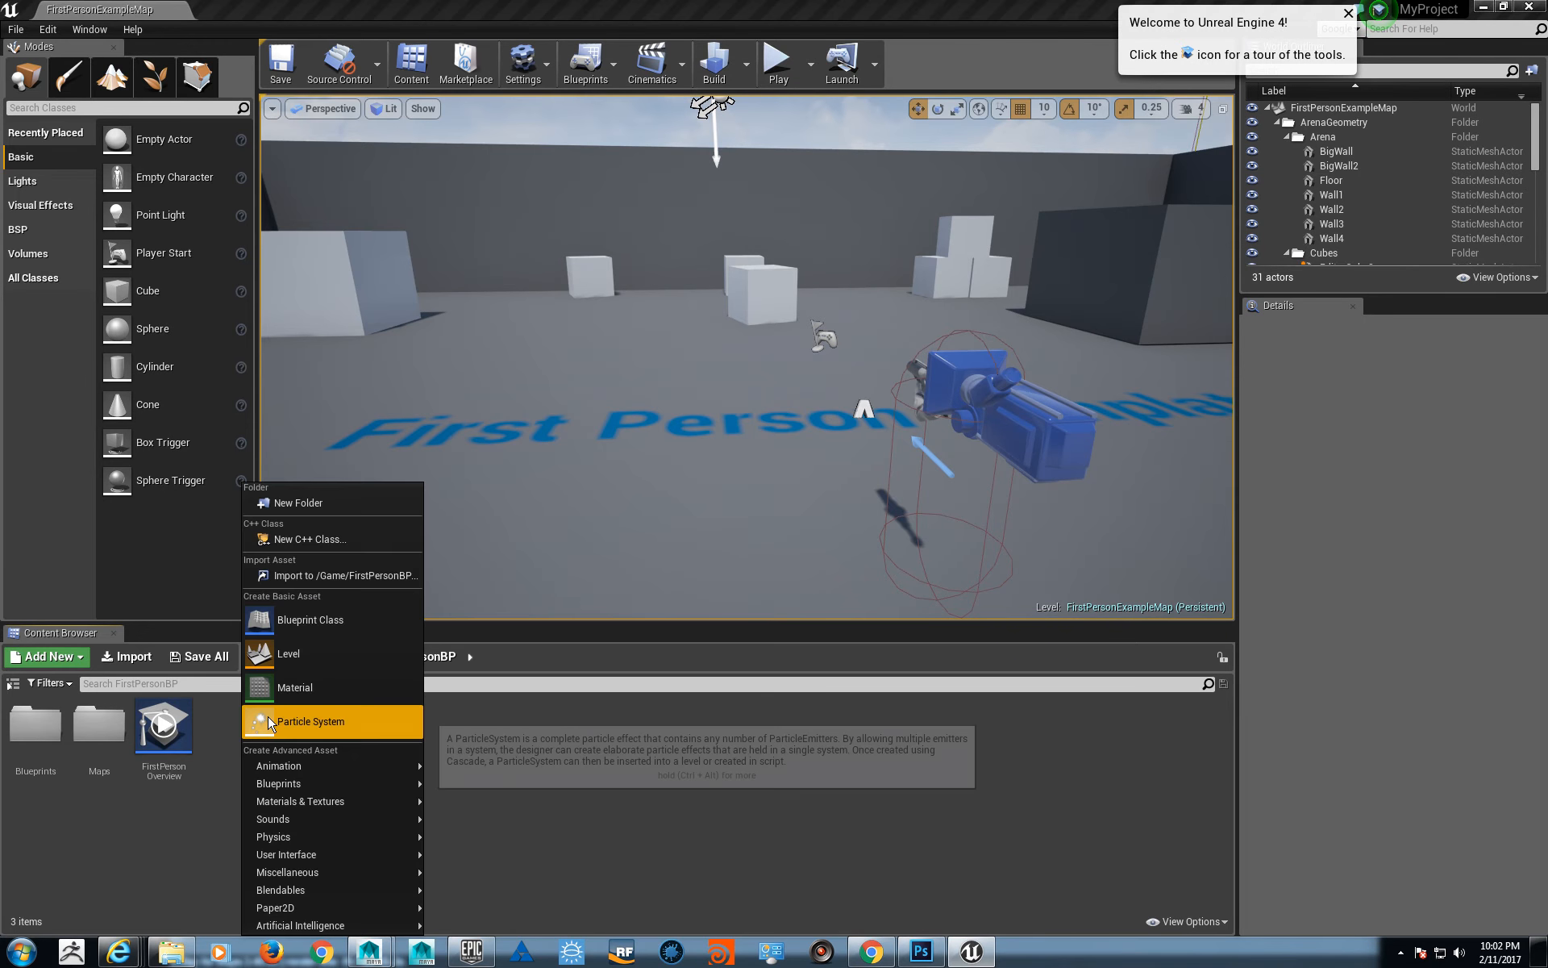
{"action": "left_click", "coordinate": [332, 502]}
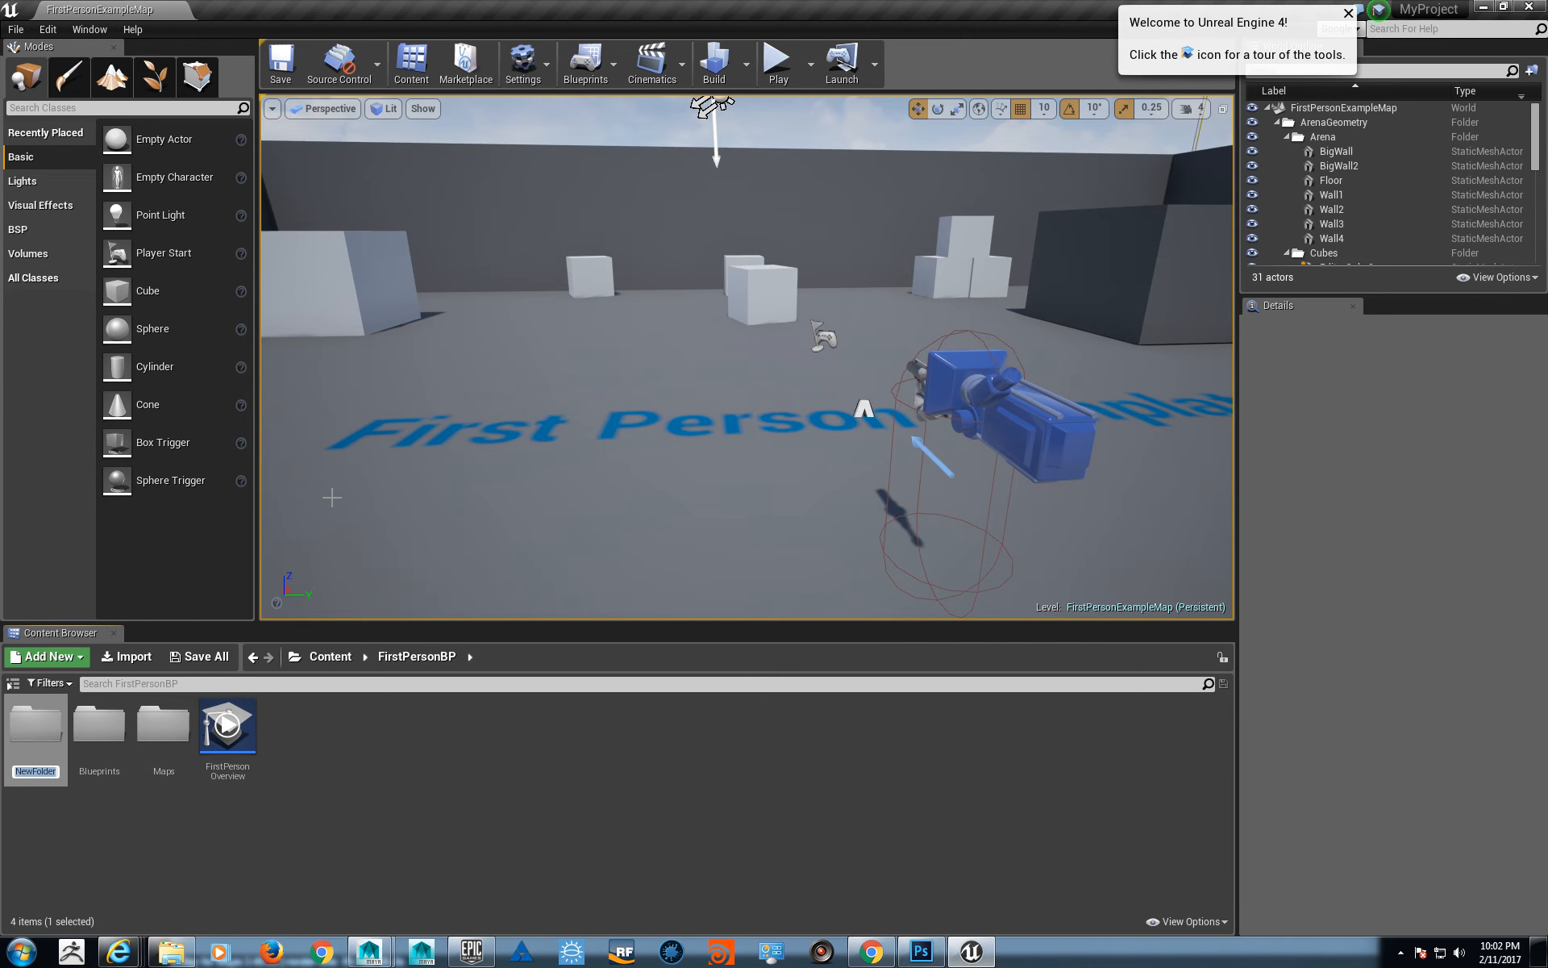
{"action": "type", "text": "Static Me"}
{"action": "key", "text": "BackSpace"}
{"action": "key", "text": "BackSpace"}
{"action": "key", "text": "BackSpace"}
{"action": "key", "text": "BackSpace"}
{"action": "key", "text": "BackSpace"}
{"action": "key", "text": "BackSpace"}
{"action": "key", "text": "BackSpace"}
{"action": "key", "text": "BackSpace"}
{"action": "key", "text": "BackSpace"}
{"action": "type", "text": "Assets"}
{"action": "key", "text": "Return"}
- Open the Assets folder and create a subfolder named Materials in it
{"action": "double_click", "coordinate": [50, 758]}
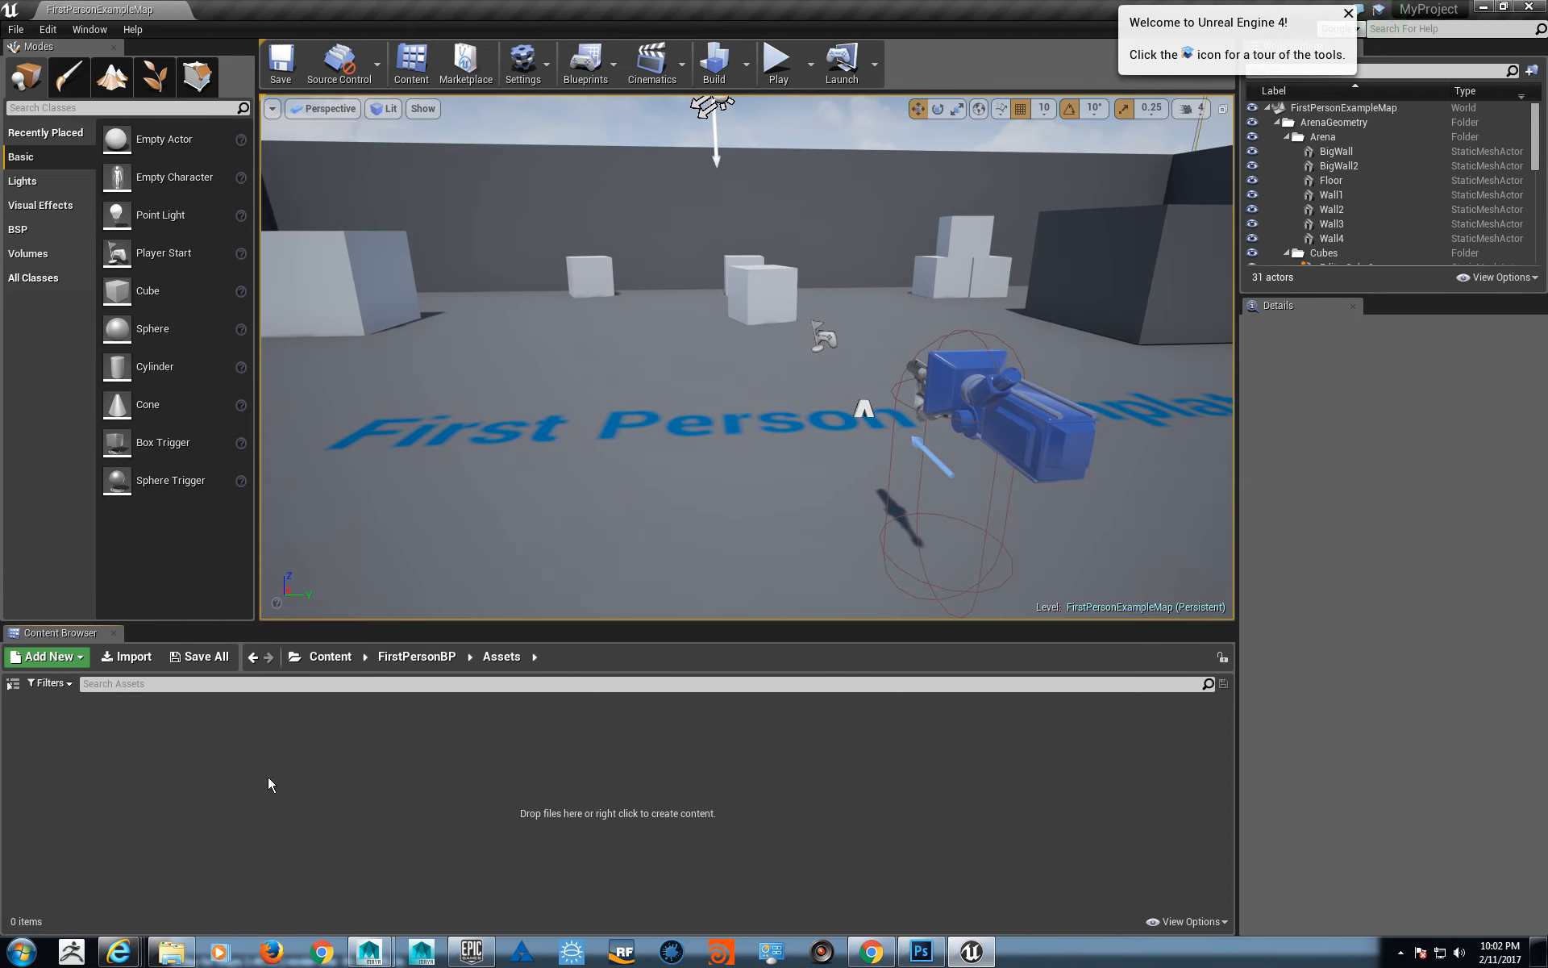
{"action": "right_click", "coordinate": [160, 739]}
{"action": "left_click", "coordinate": [330, 501]}
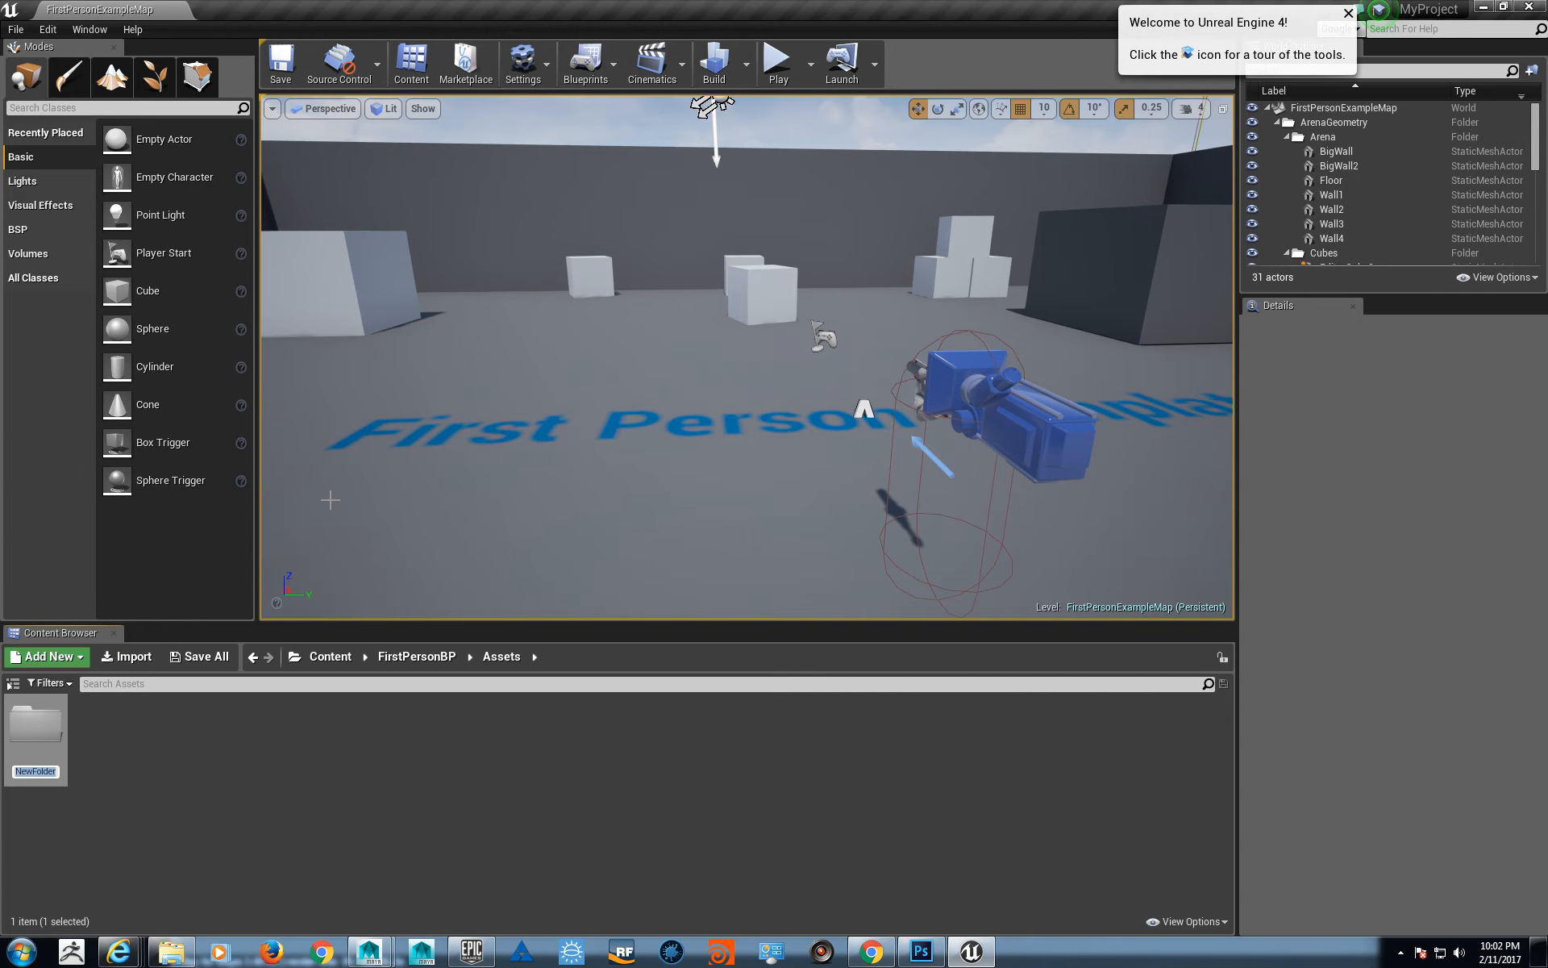
{"action": "type", "text": "Materials"}
{"action": "key", "text": "Return"}
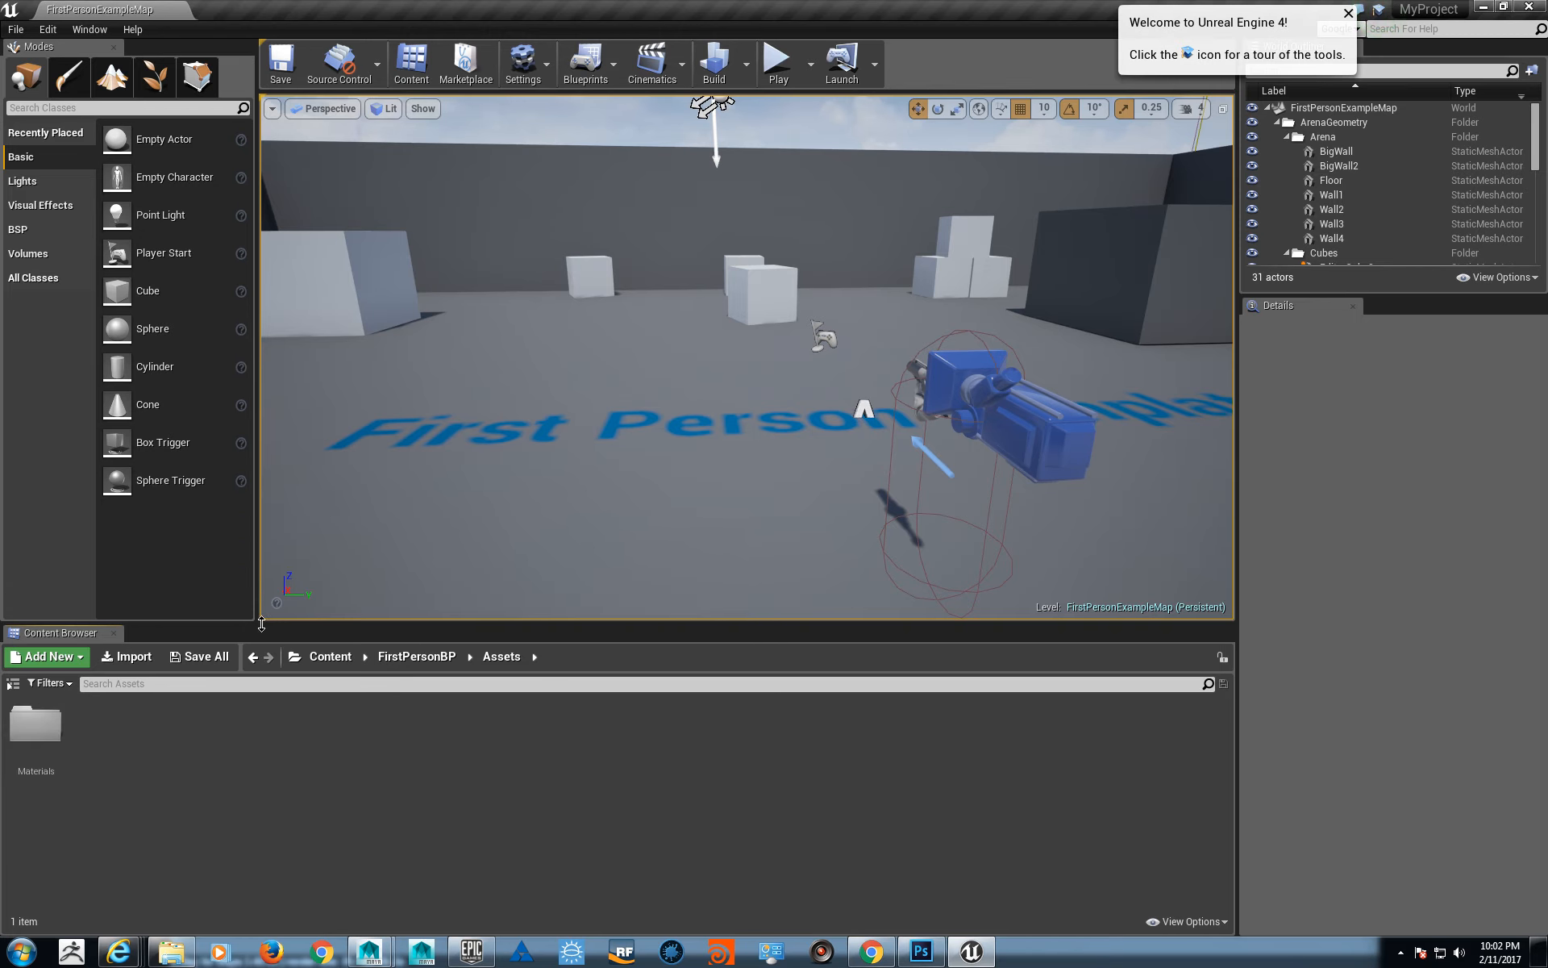
- Create a second subfolder named Textures inside the Assets folder
{"action": "right_click", "coordinate": [129, 758]}
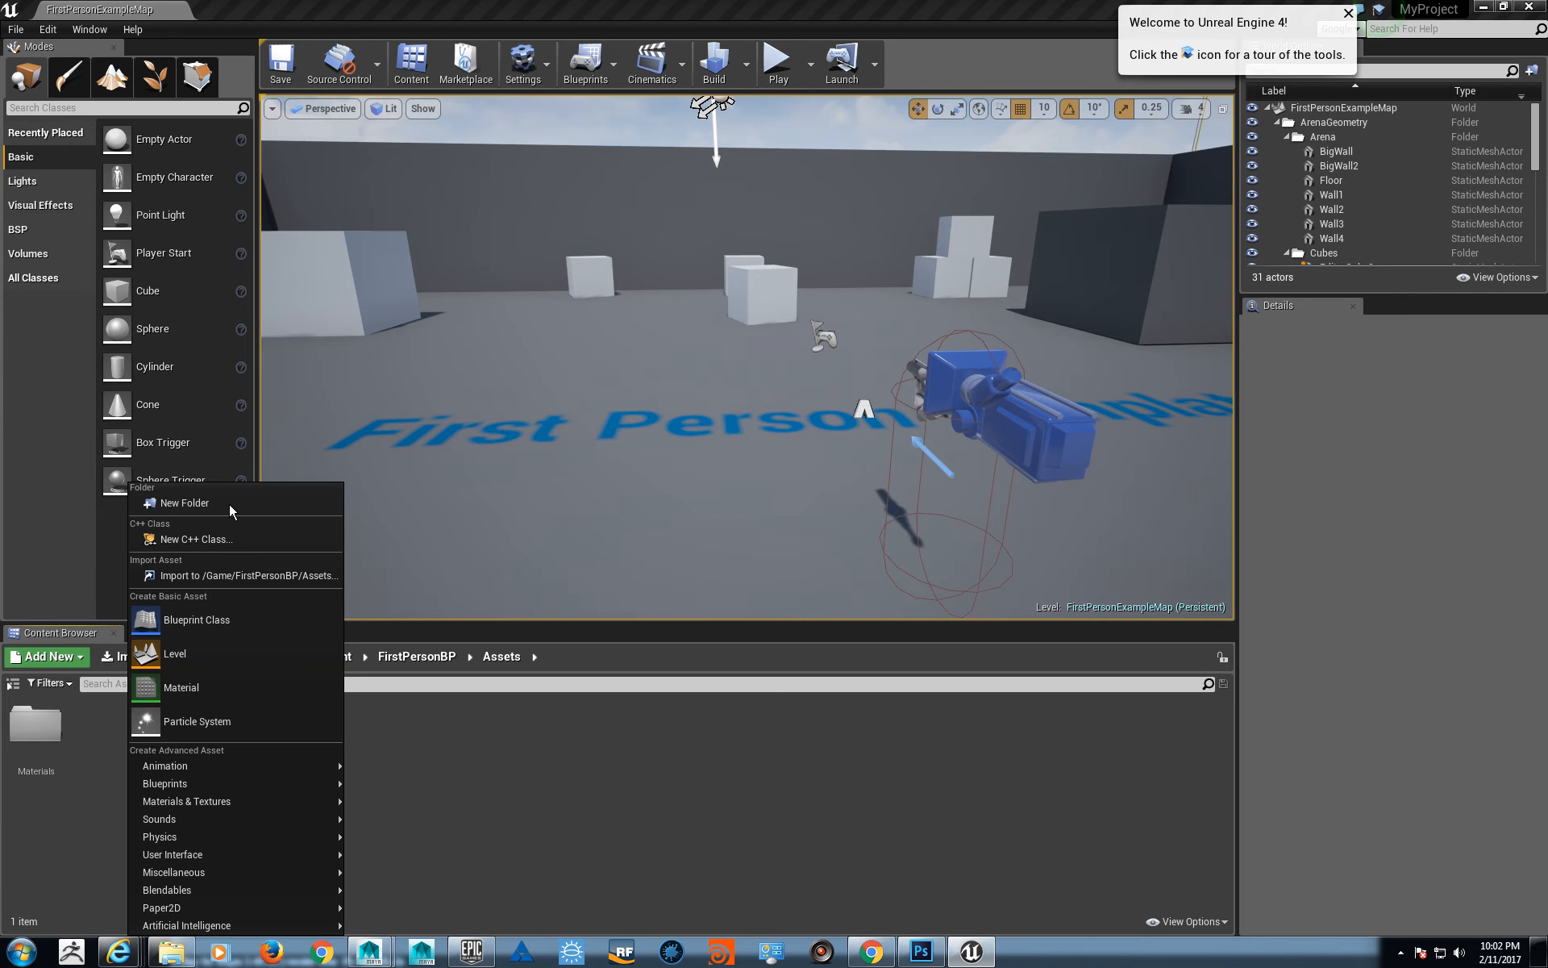
{"action": "left_click", "coordinate": [184, 503]}
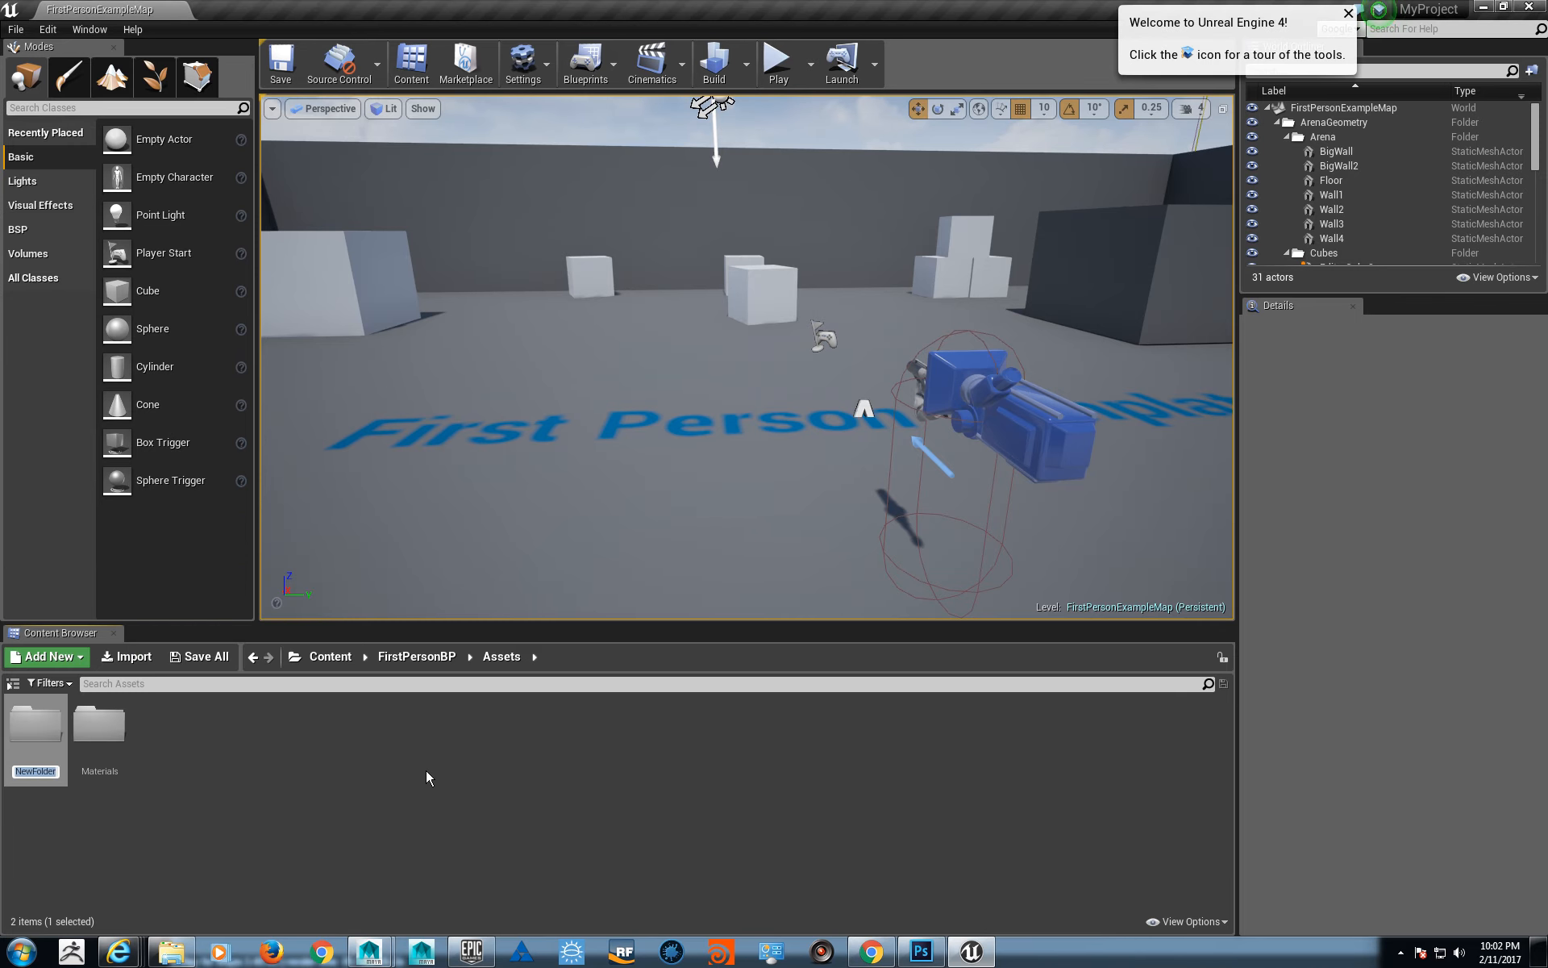
{"action": "type", "text": "Textures"}
{"action": "key", "text": "Return"}
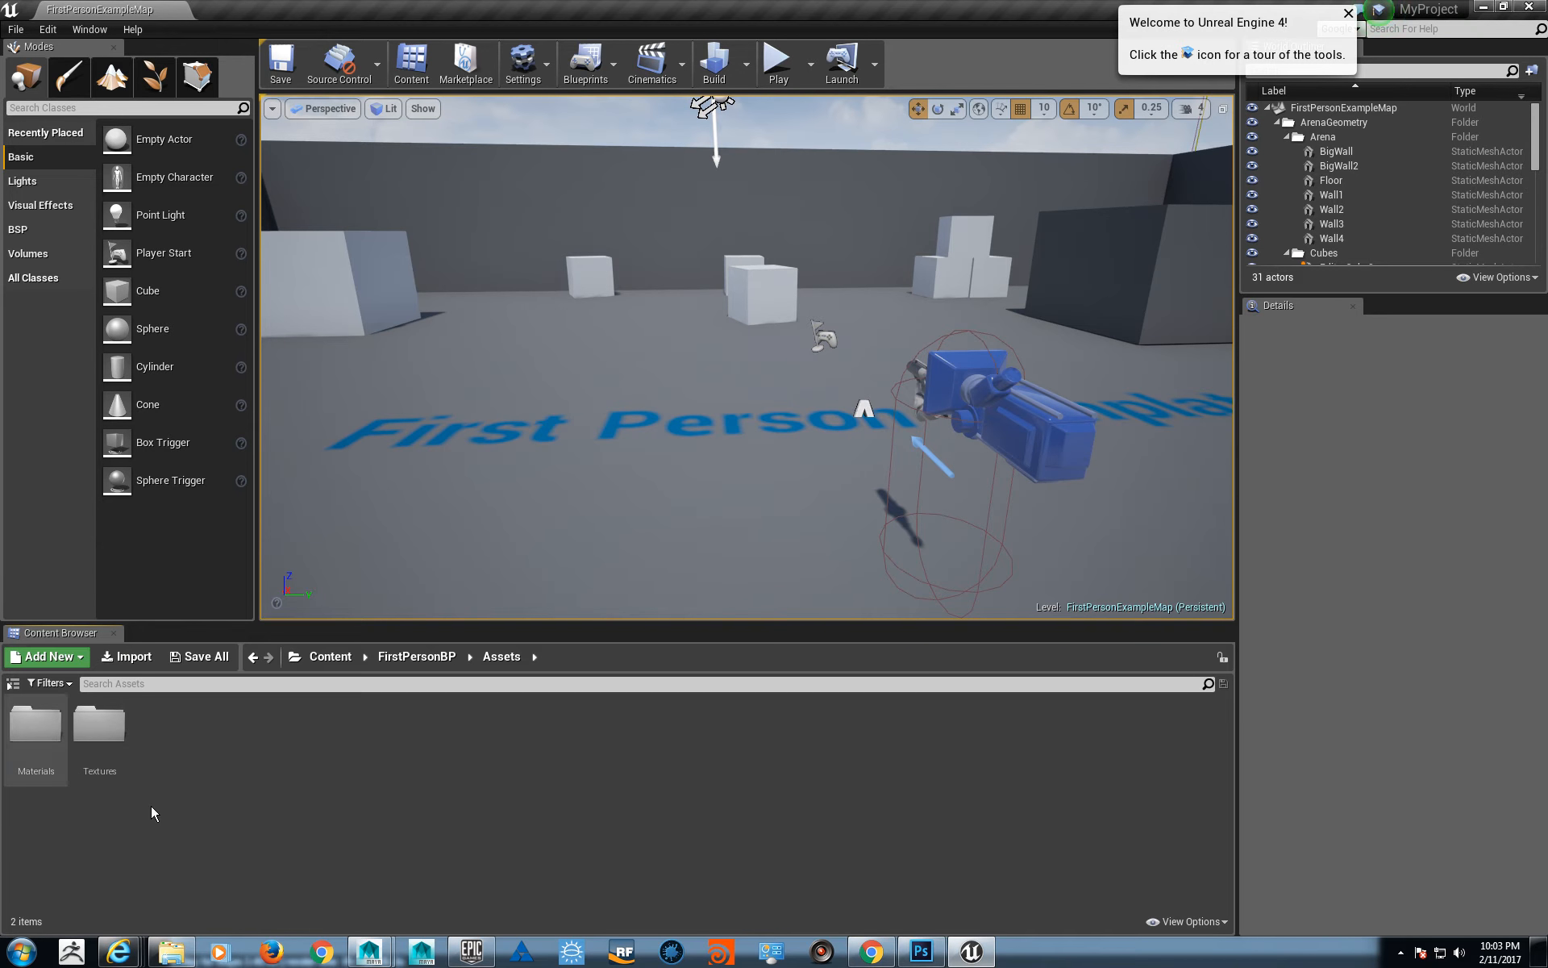
- Choose the SM_Cannon OBJ file from the desktop's Substance_Demo folder for import into the Assets folder
{"action": "left_click", "coordinate": [129, 656]}
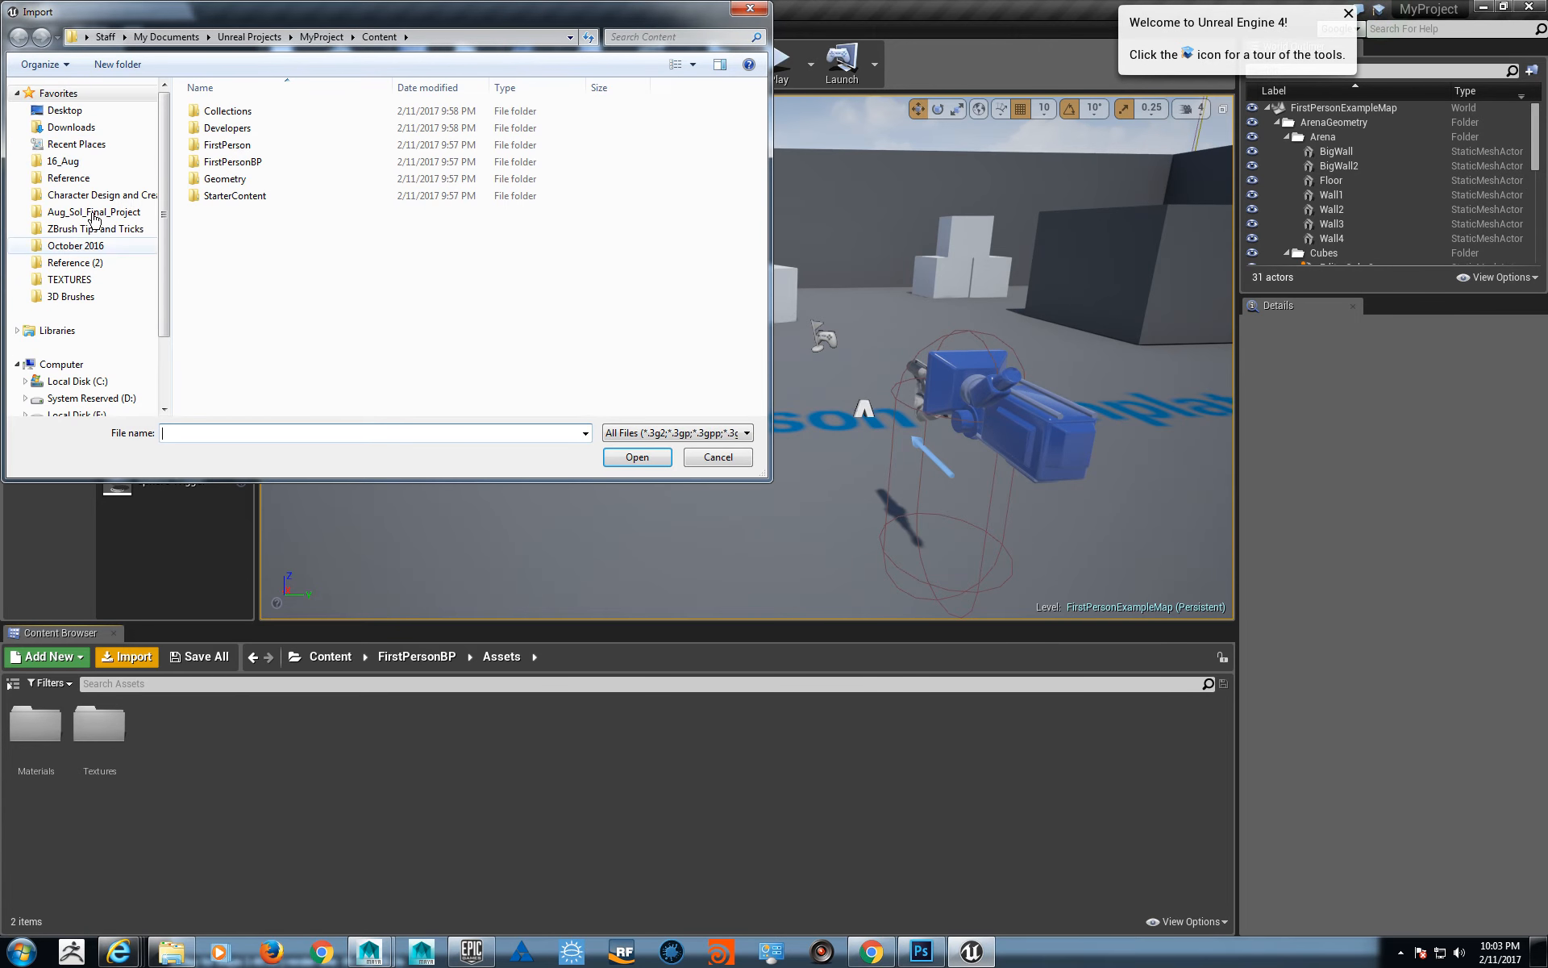
{"action": "left_click", "coordinate": [65, 110]}
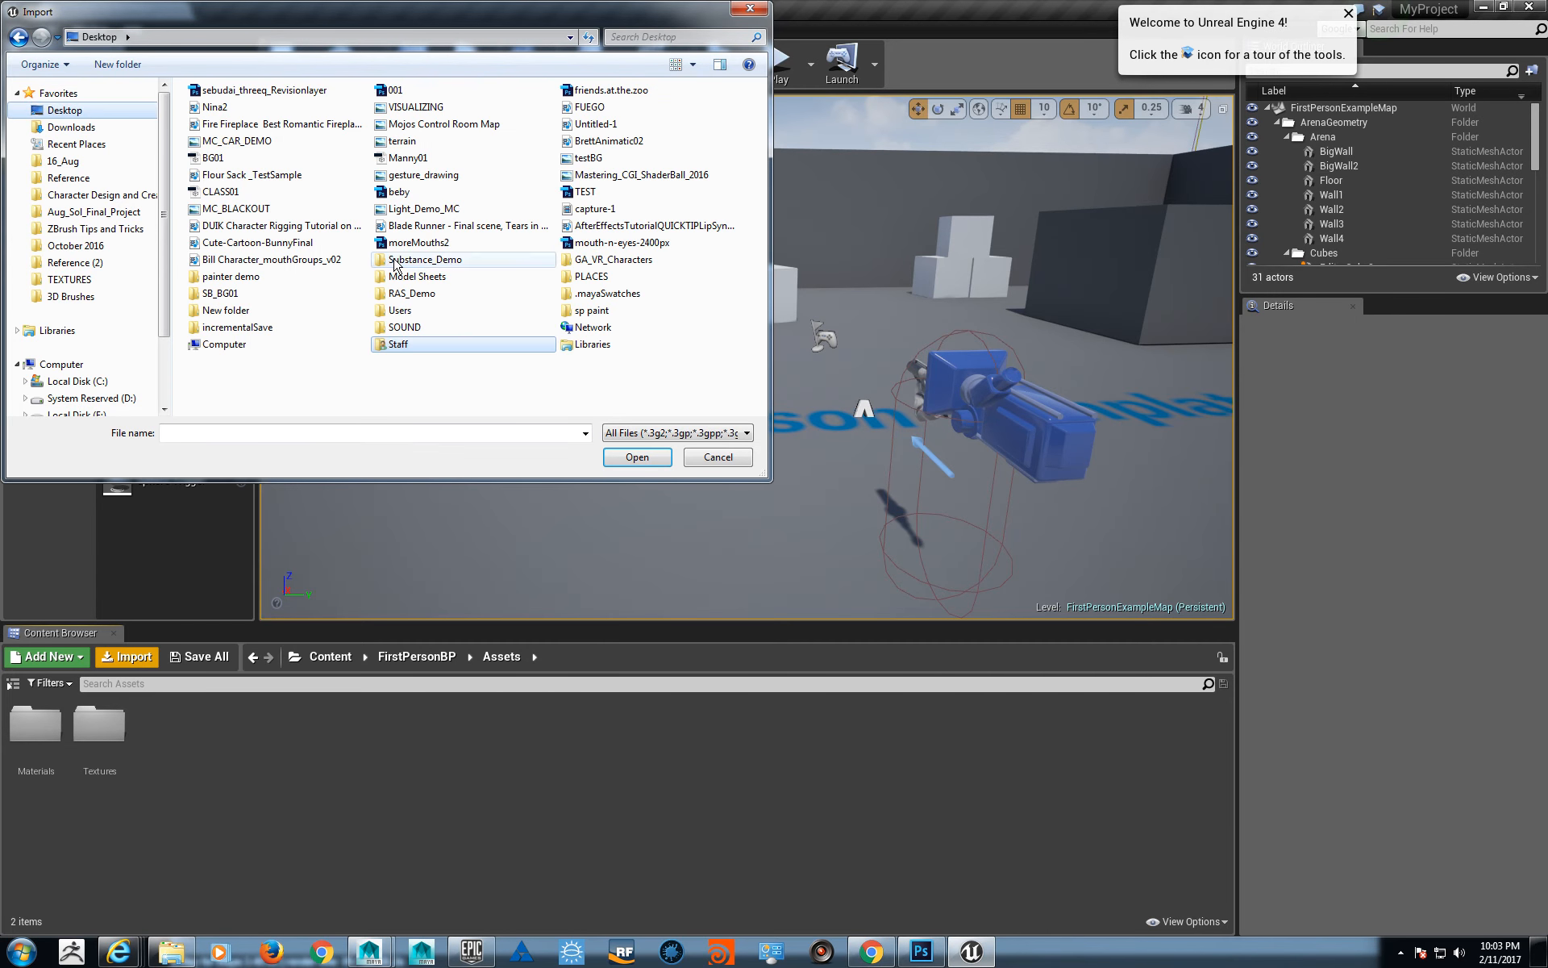
{"action": "double_click", "coordinate": [401, 261]}
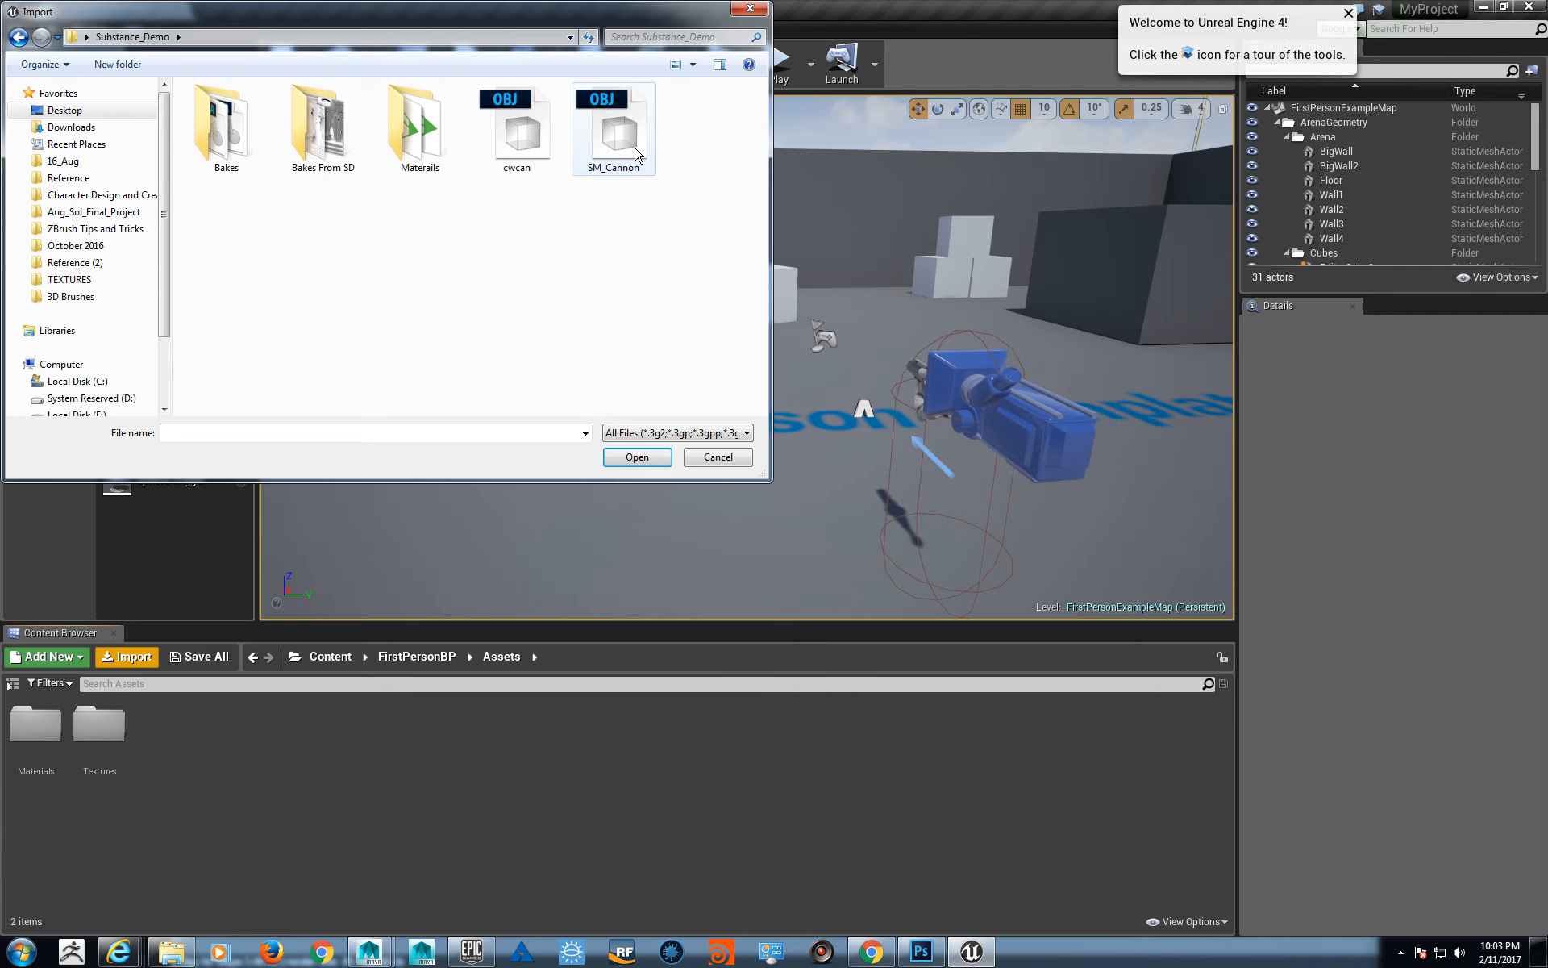
{"action": "left_click", "coordinate": [580, 145]}
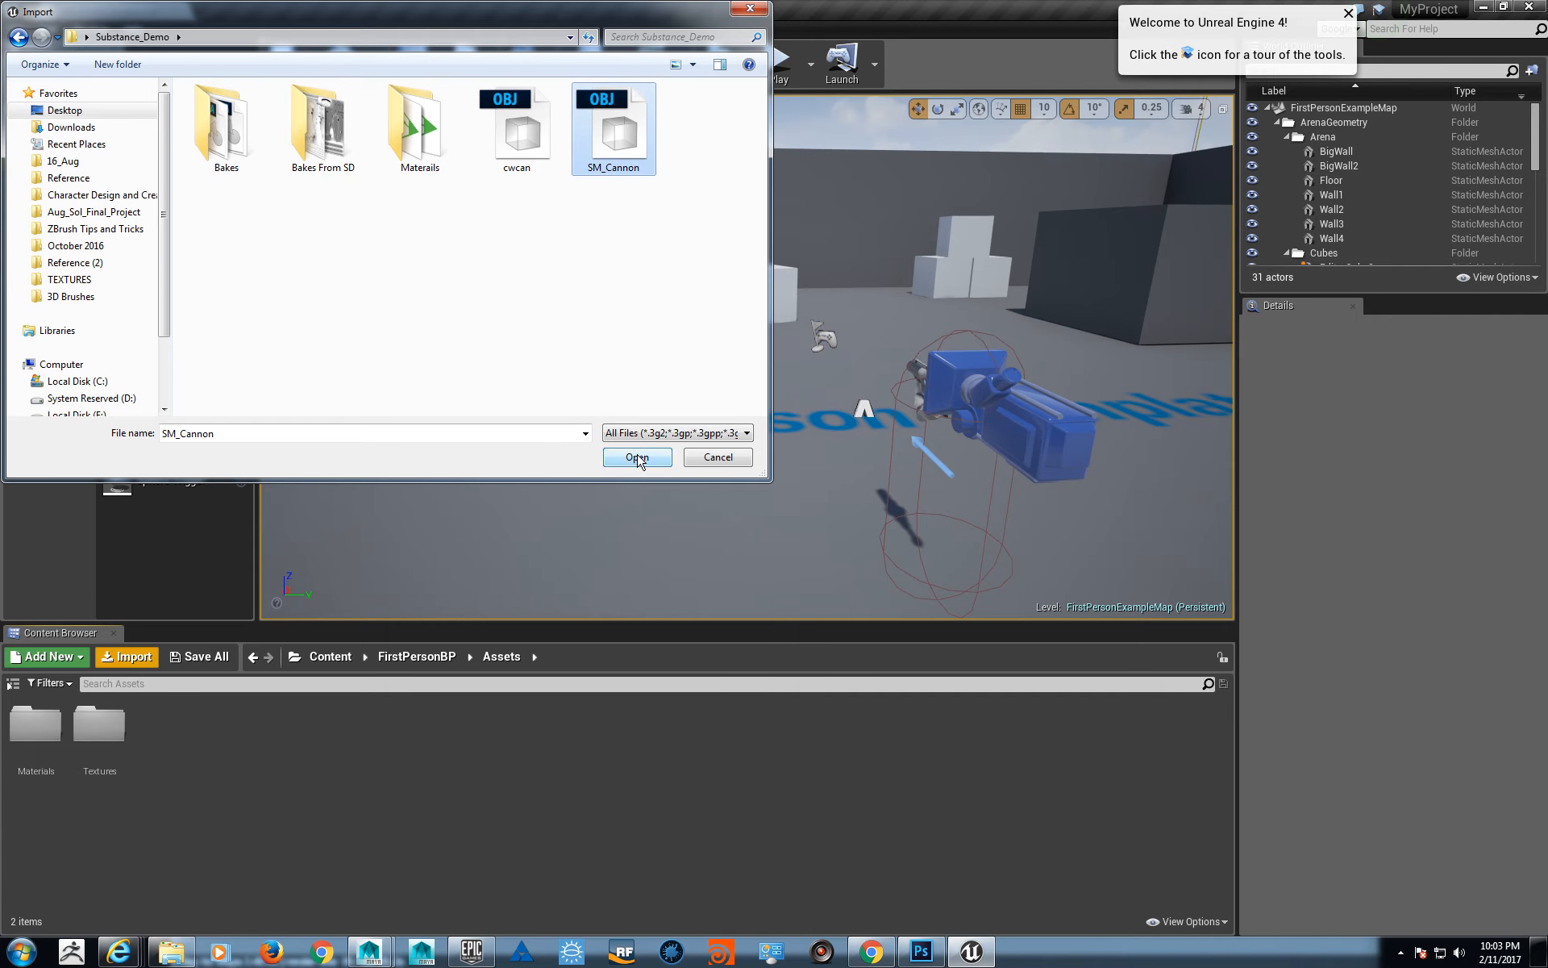
{"action": "left_click", "coordinate": [637, 457]}
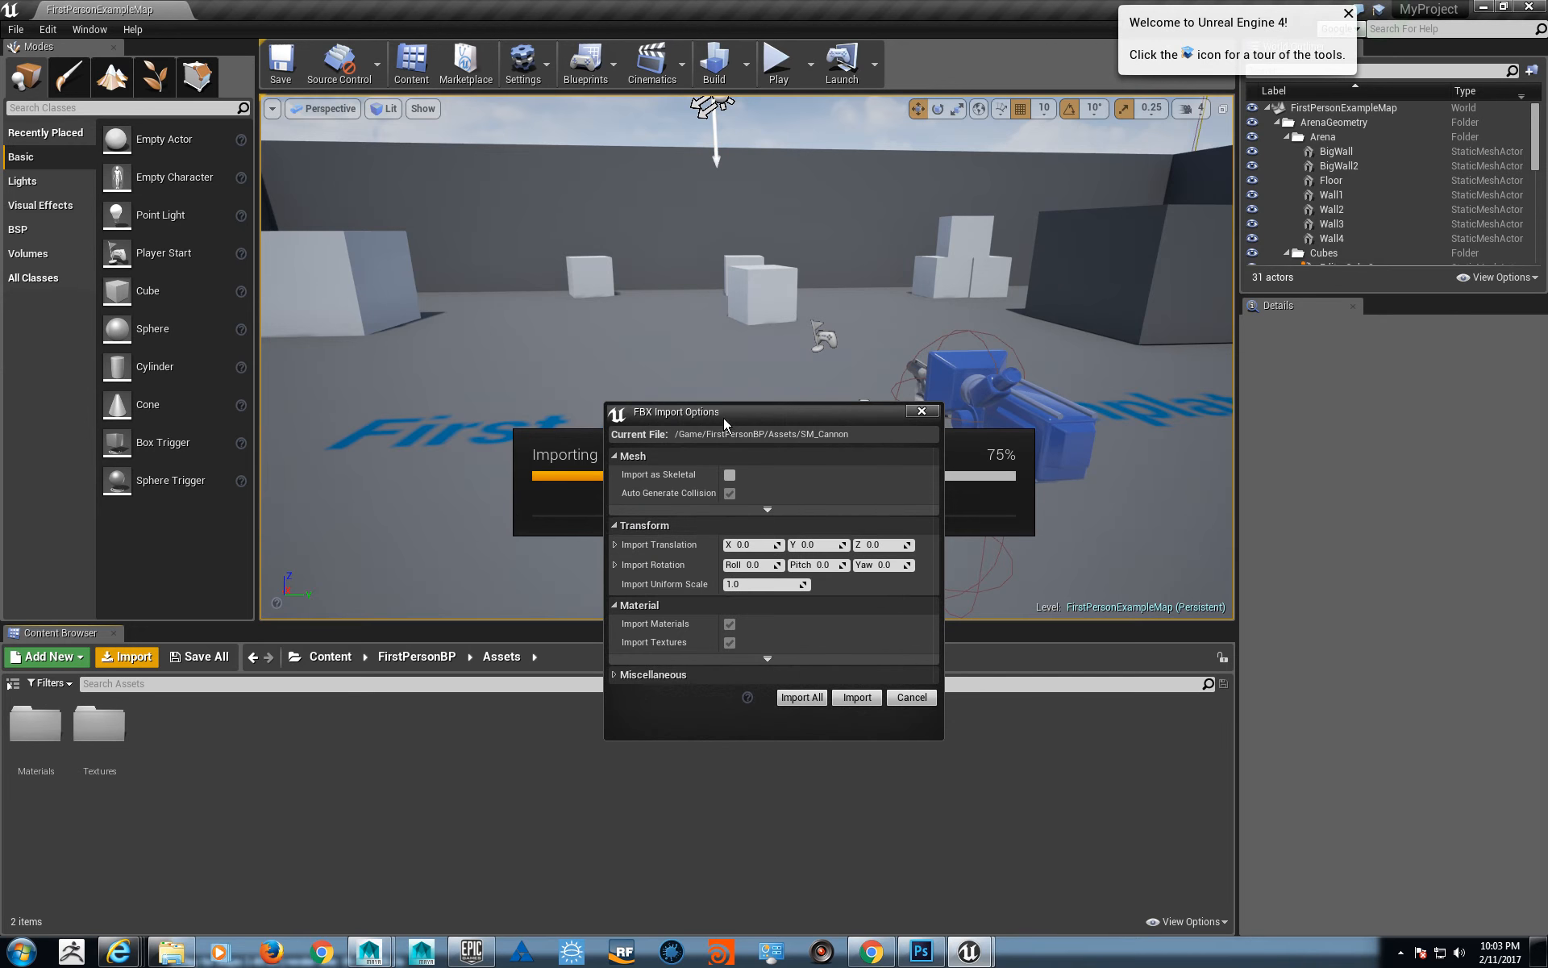
- Review the advanced mesh and miscellaneous FBX import options, import SM_Cannon with the default settings, and close the message log
{"action": "left_click_drag", "start_coordinate": [735, 408], "coordinate": [722, 303]}
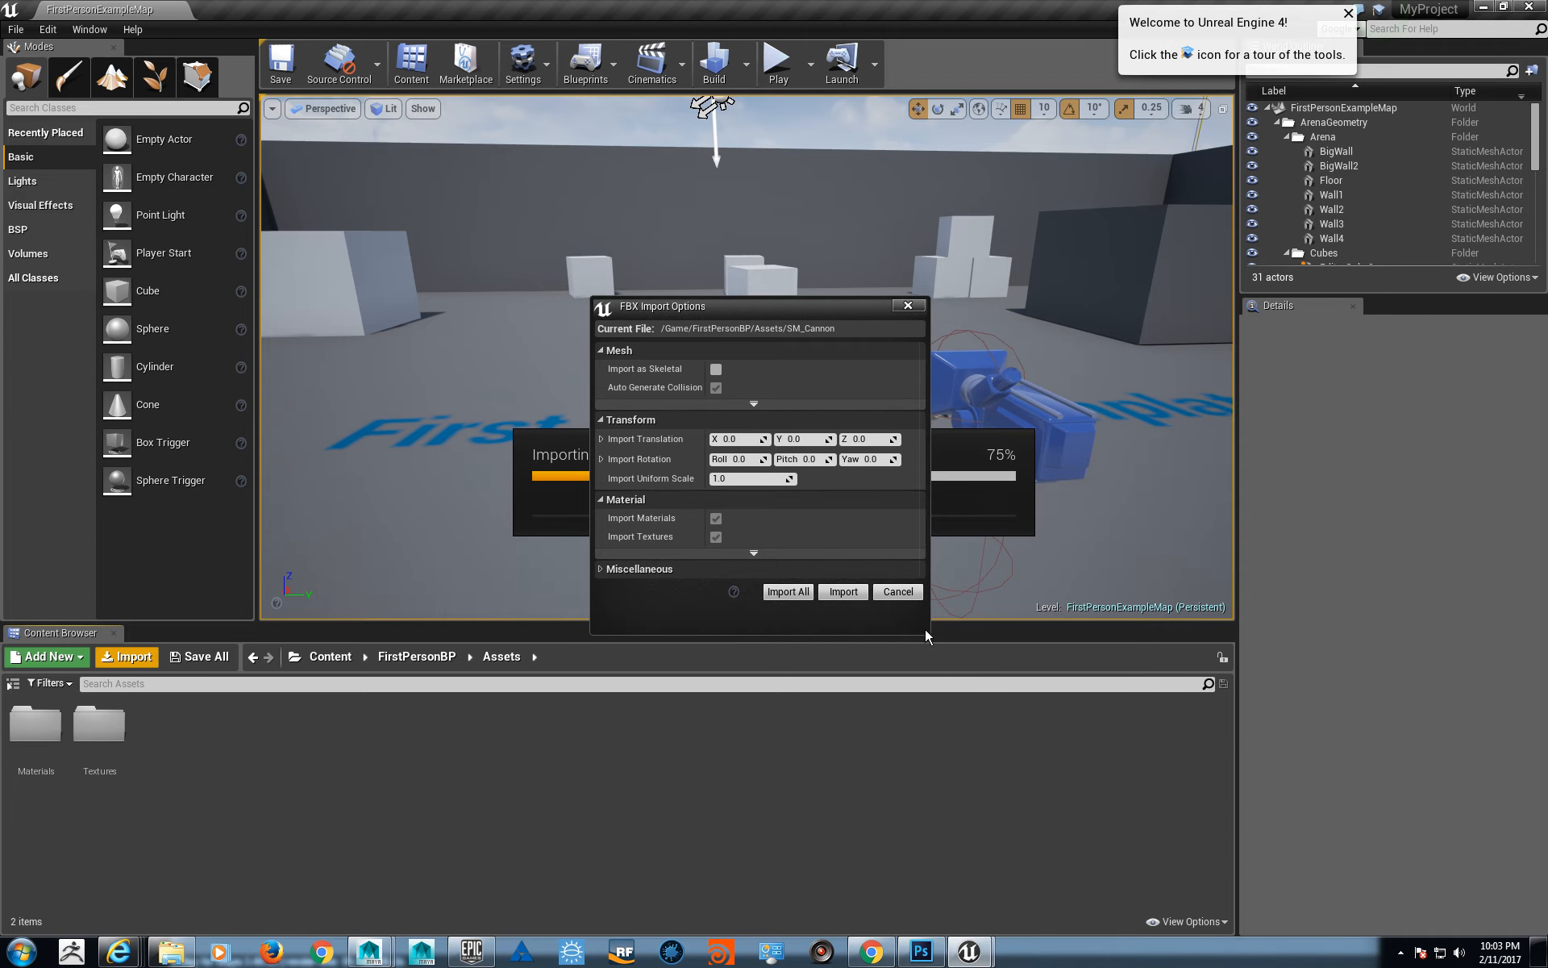
{"action": "left_click_drag", "start_coordinate": [738, 307], "coordinate": [676, 238]}
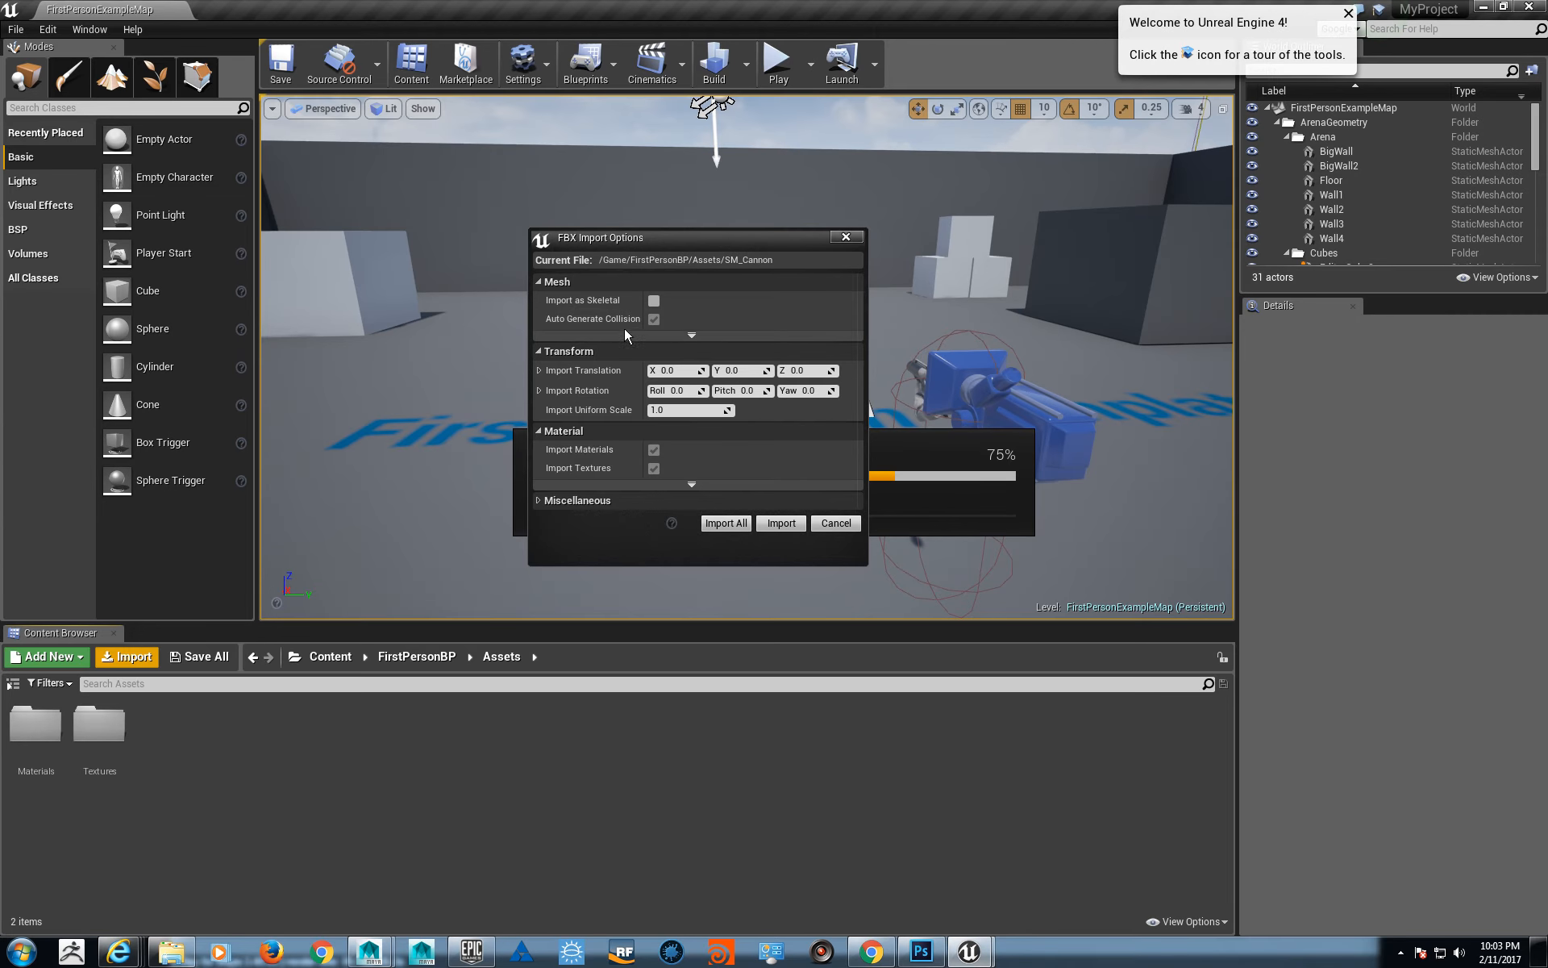
{"action": "left_click", "coordinate": [692, 335]}
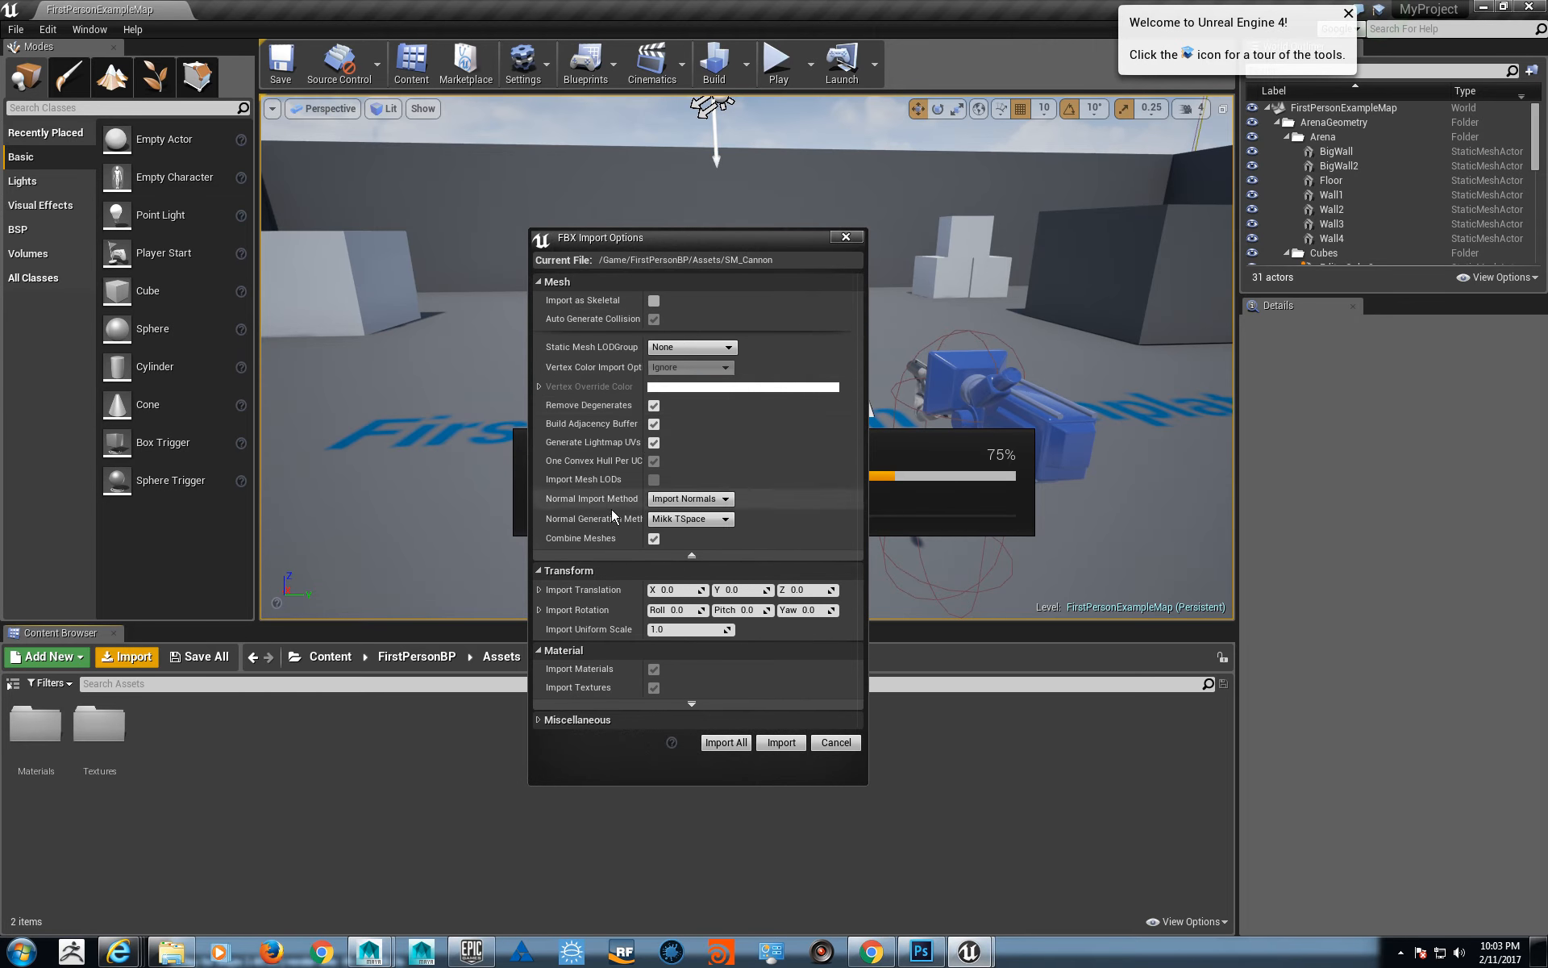
{"action": "left_click", "coordinate": [642, 555]}
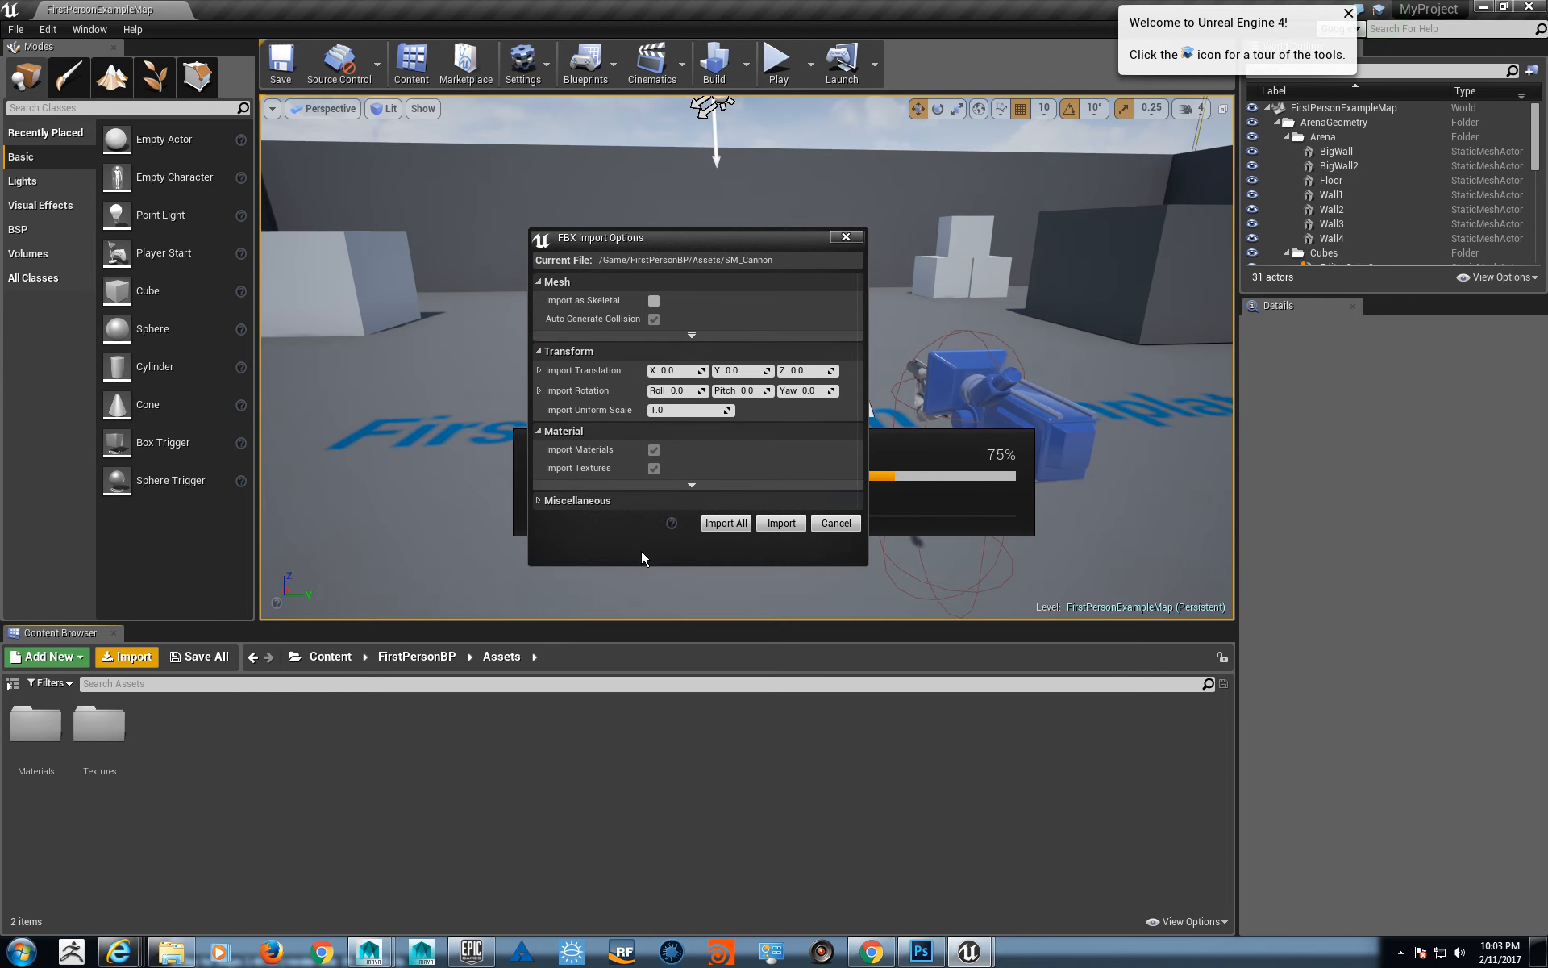
{"action": "left_click", "coordinate": [541, 500]}
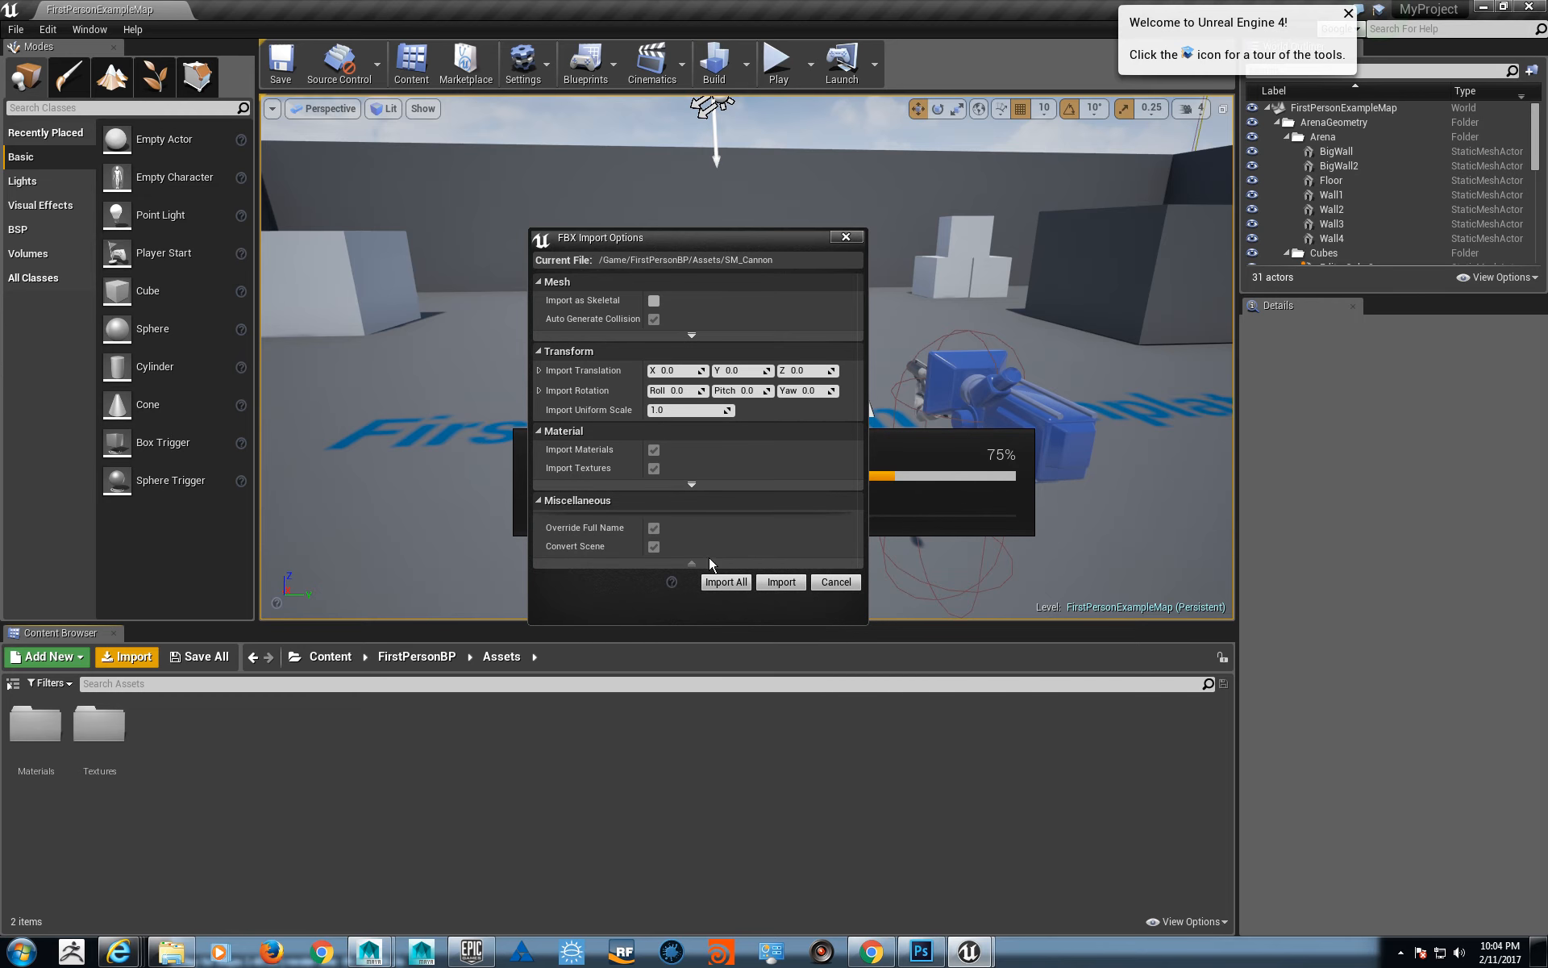
{"action": "left_click", "coordinate": [770, 583]}
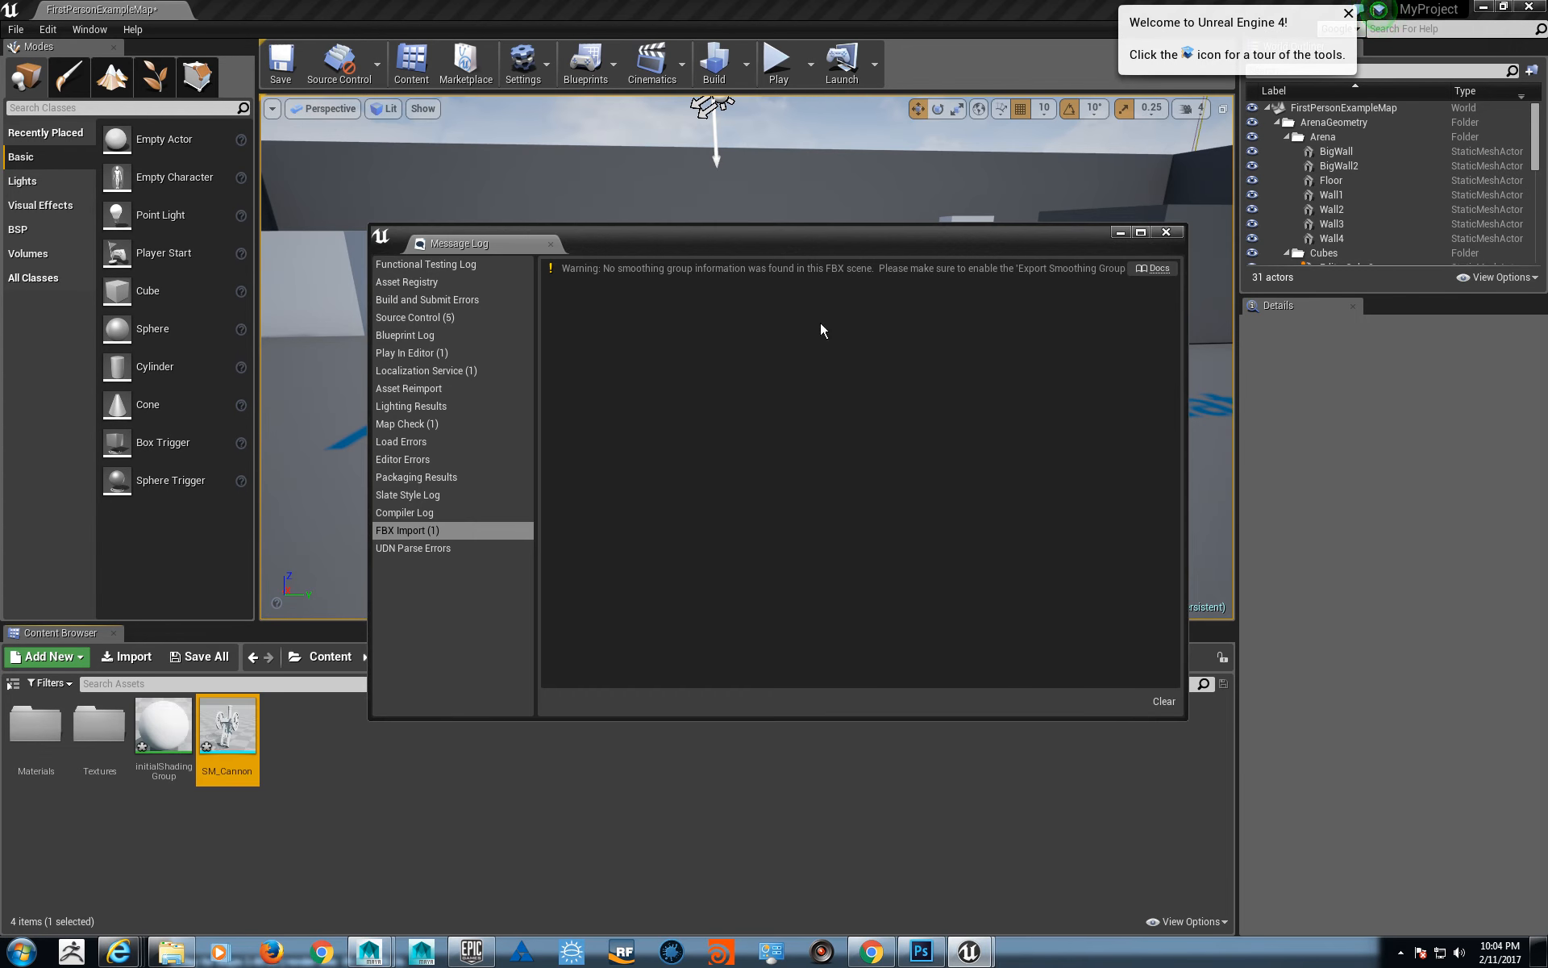
{"action": "left_click", "coordinate": [550, 243]}
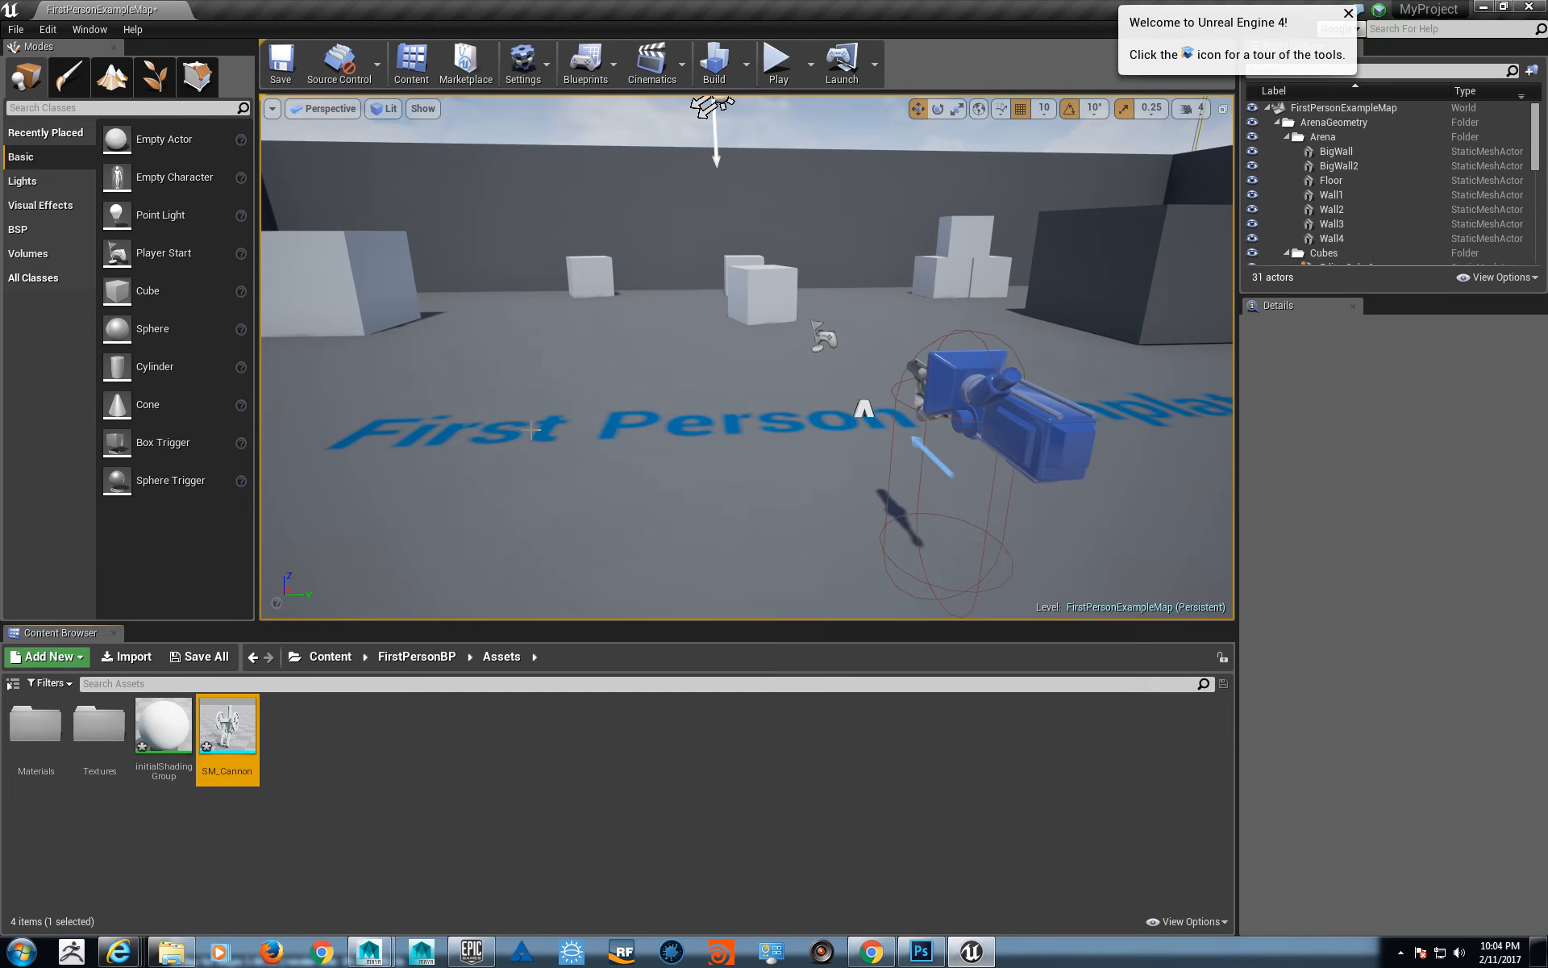
- Rename the imported initialShadingGroup material as M_AssetBase
{"action": "left_click", "coordinate": [164, 726]}
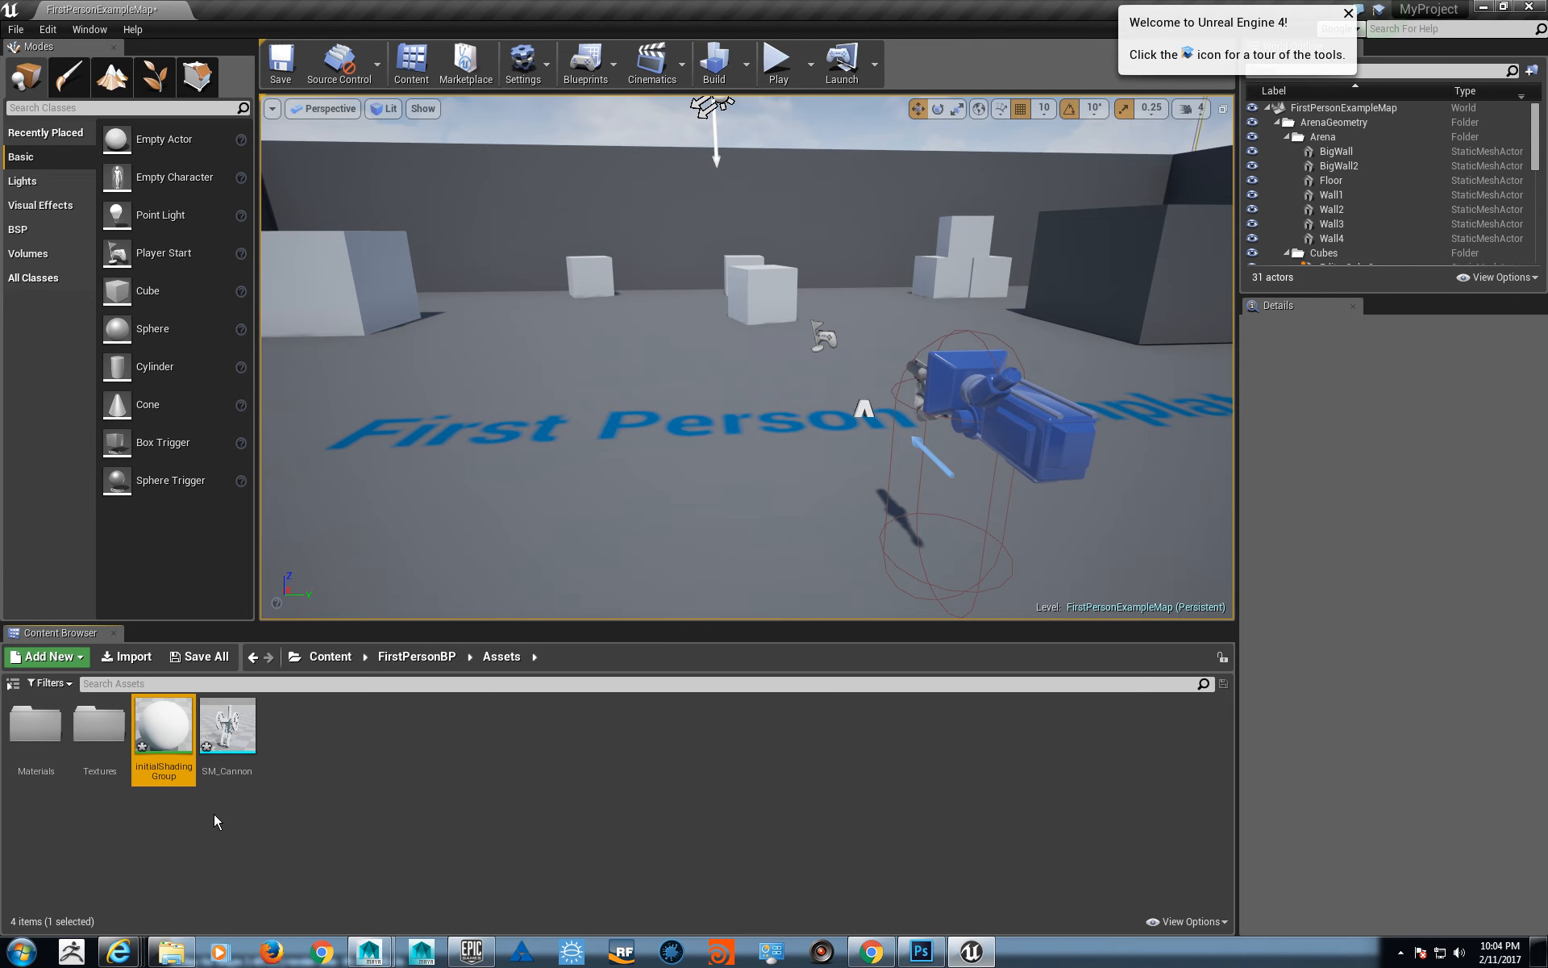
{"action": "mouse_move", "coordinate": [167, 754]}
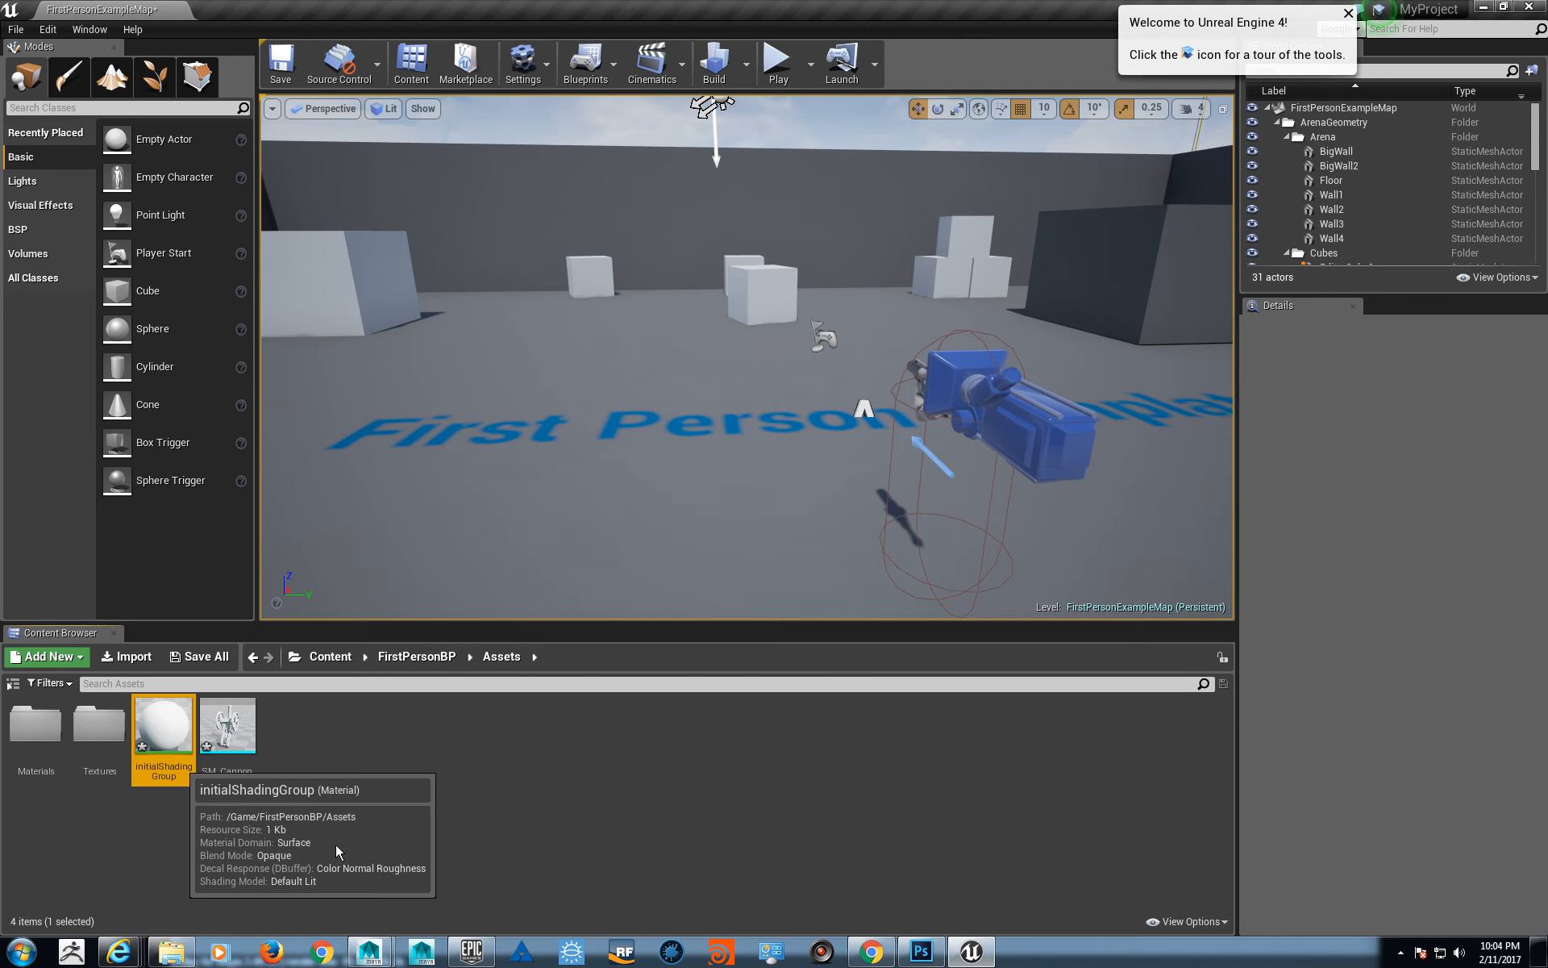
{"action": "key", "text": "F2"}
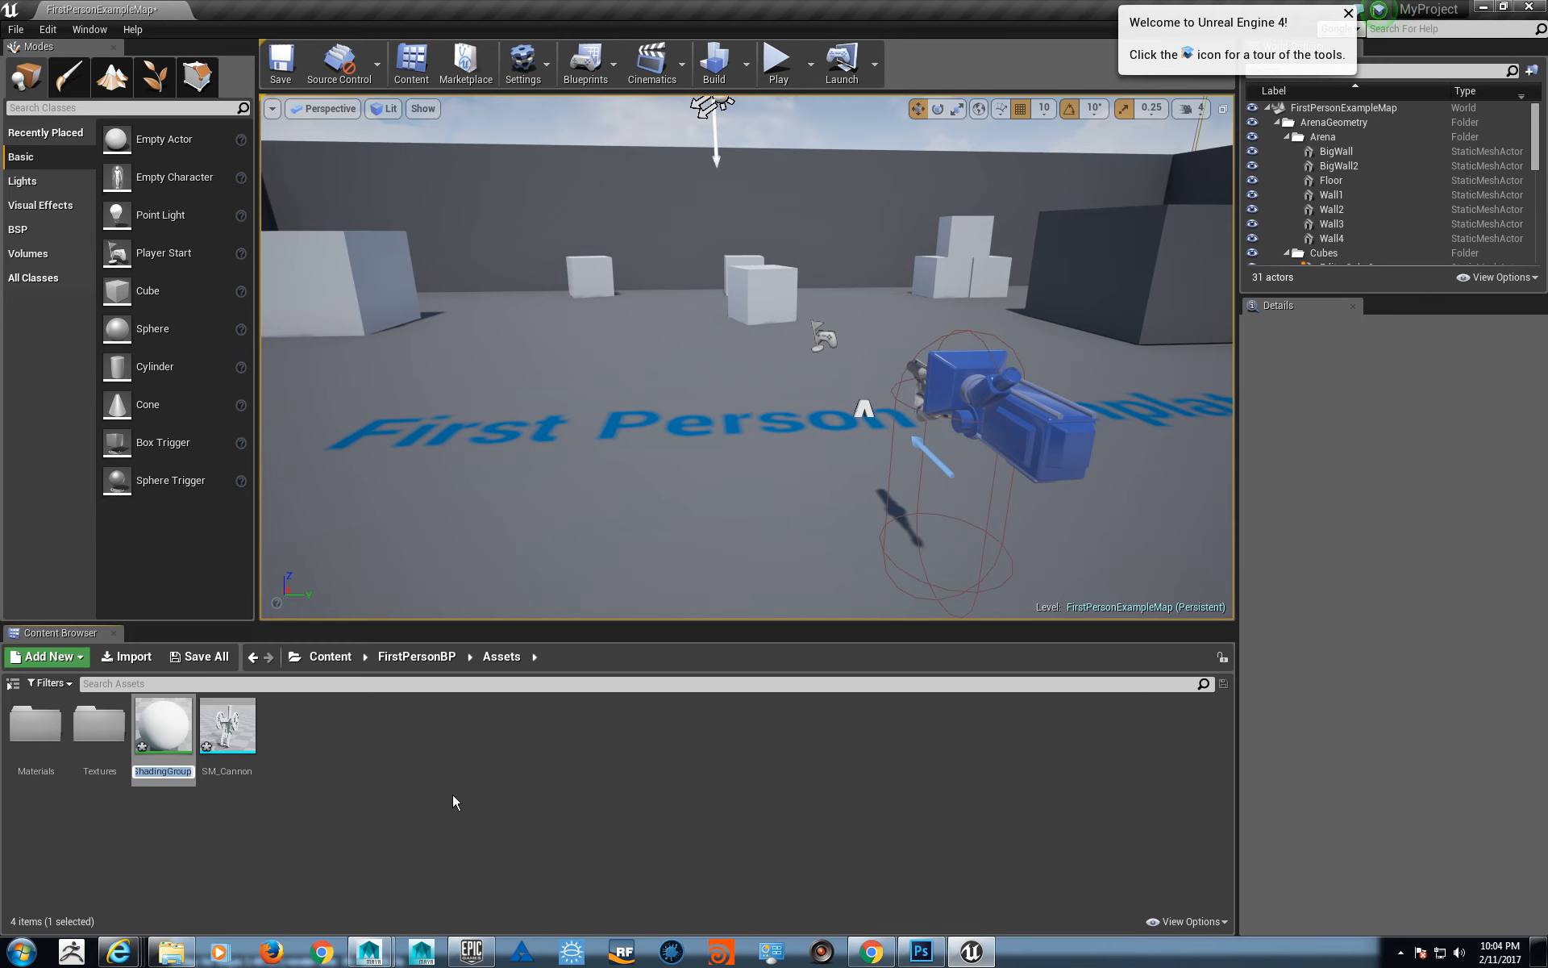
{"action": "type", "text": "M_Asset"}
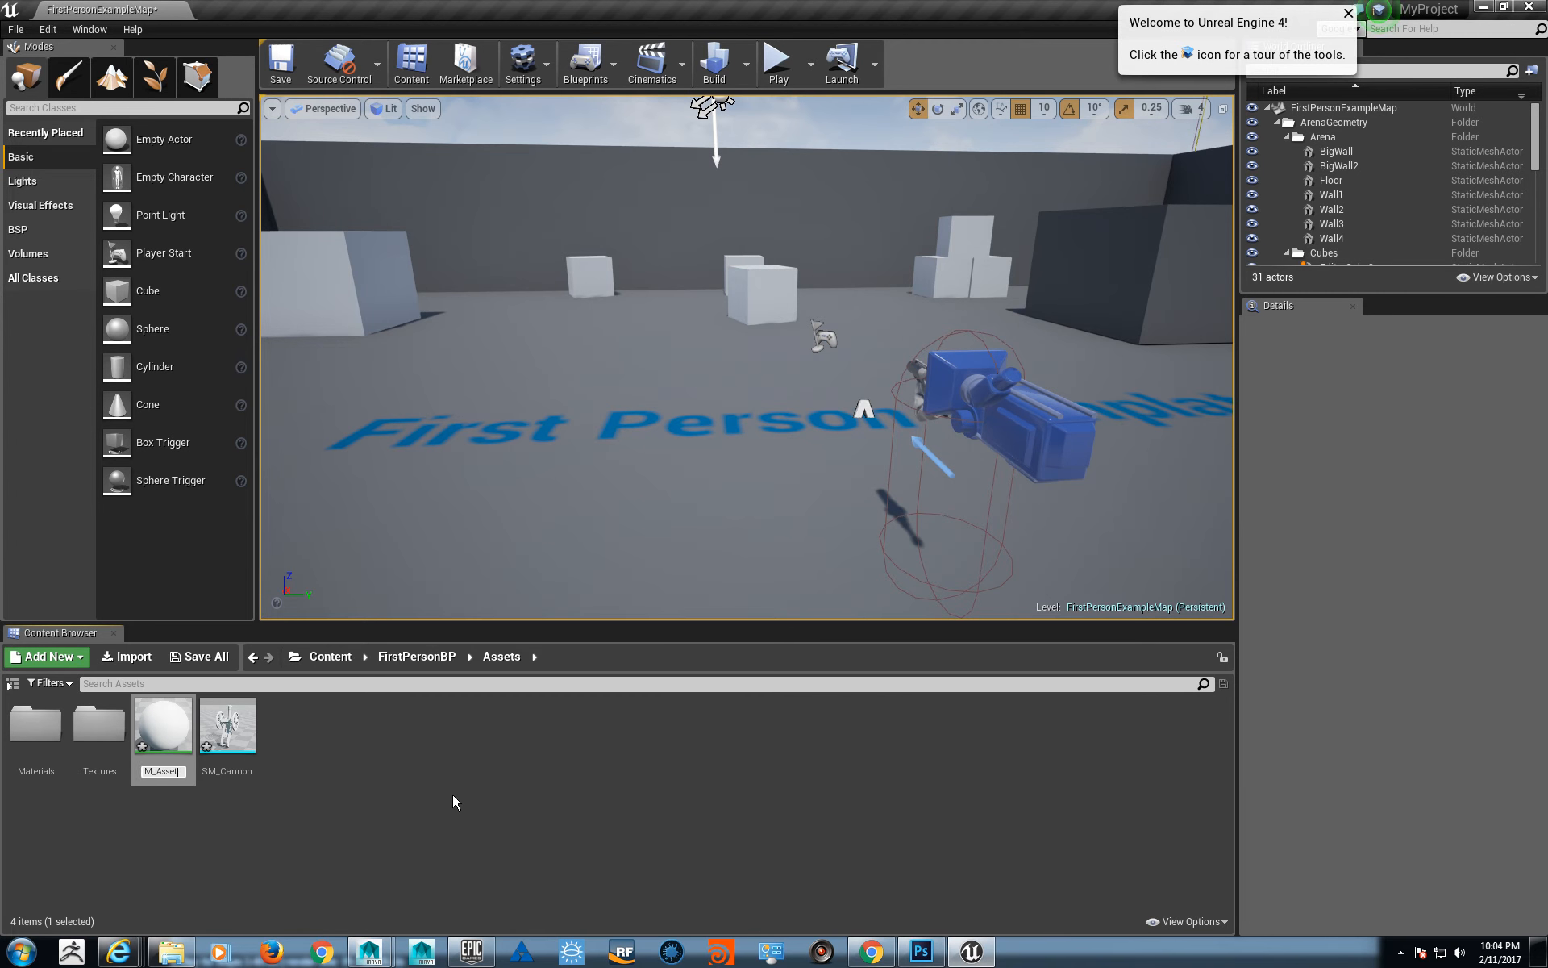
{"action": "type", "text": "Base"}
{"action": "key", "text": "Return"}
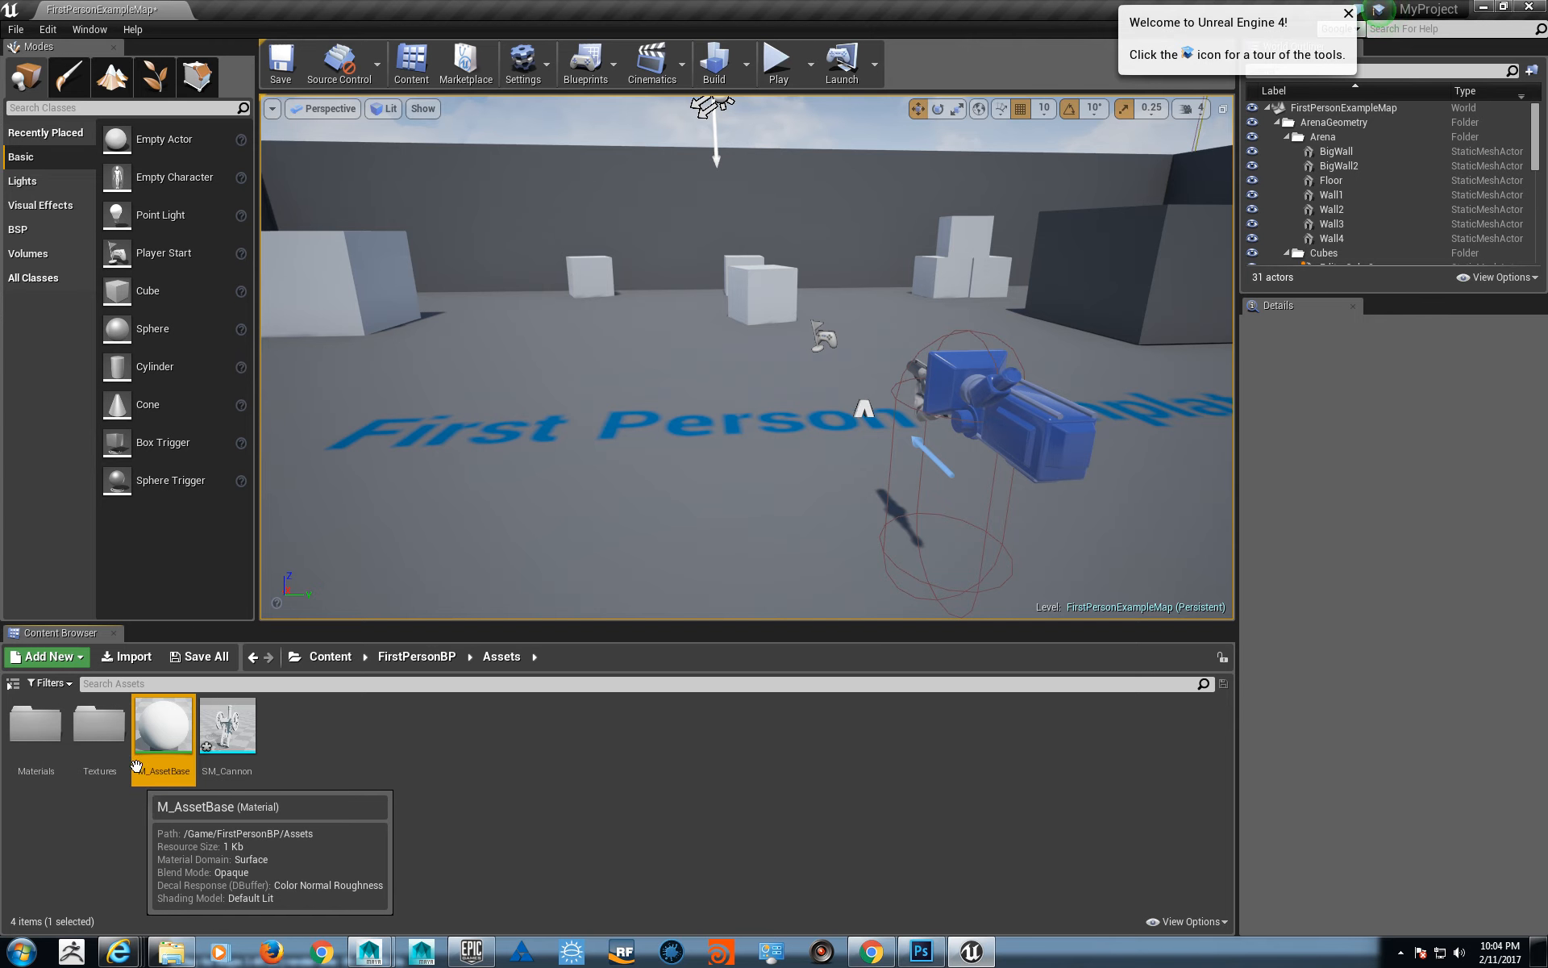
- Move the M_AssetBase material into the Materials folder
{"action": "left_click", "coordinate": [173, 804]}
{"action": "left_click", "coordinate": [157, 756]}
{"action": "left_click_drag", "start_coordinate": [157, 757], "coordinate": [36, 734]}
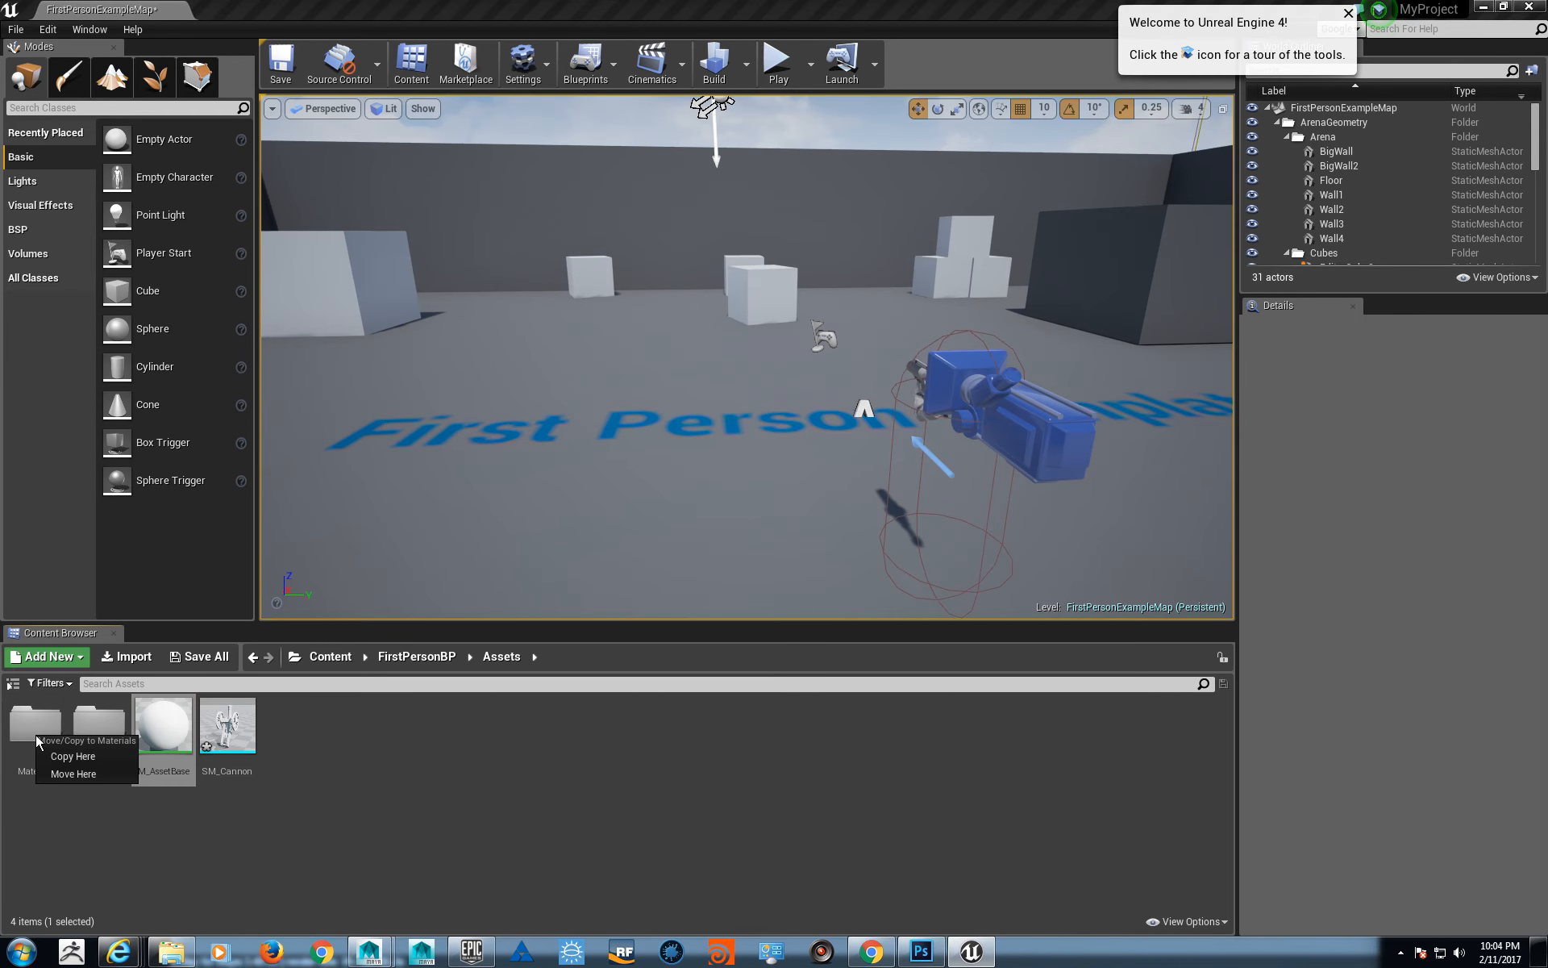
{"action": "left_click", "coordinate": [89, 771]}
- Place the SM_Cannon mesh in the level by the First Person Template floor text and rotate it to stand upright on its wheels
{"action": "left_click_drag", "start_coordinate": [172, 755], "coordinate": [516, 488]}
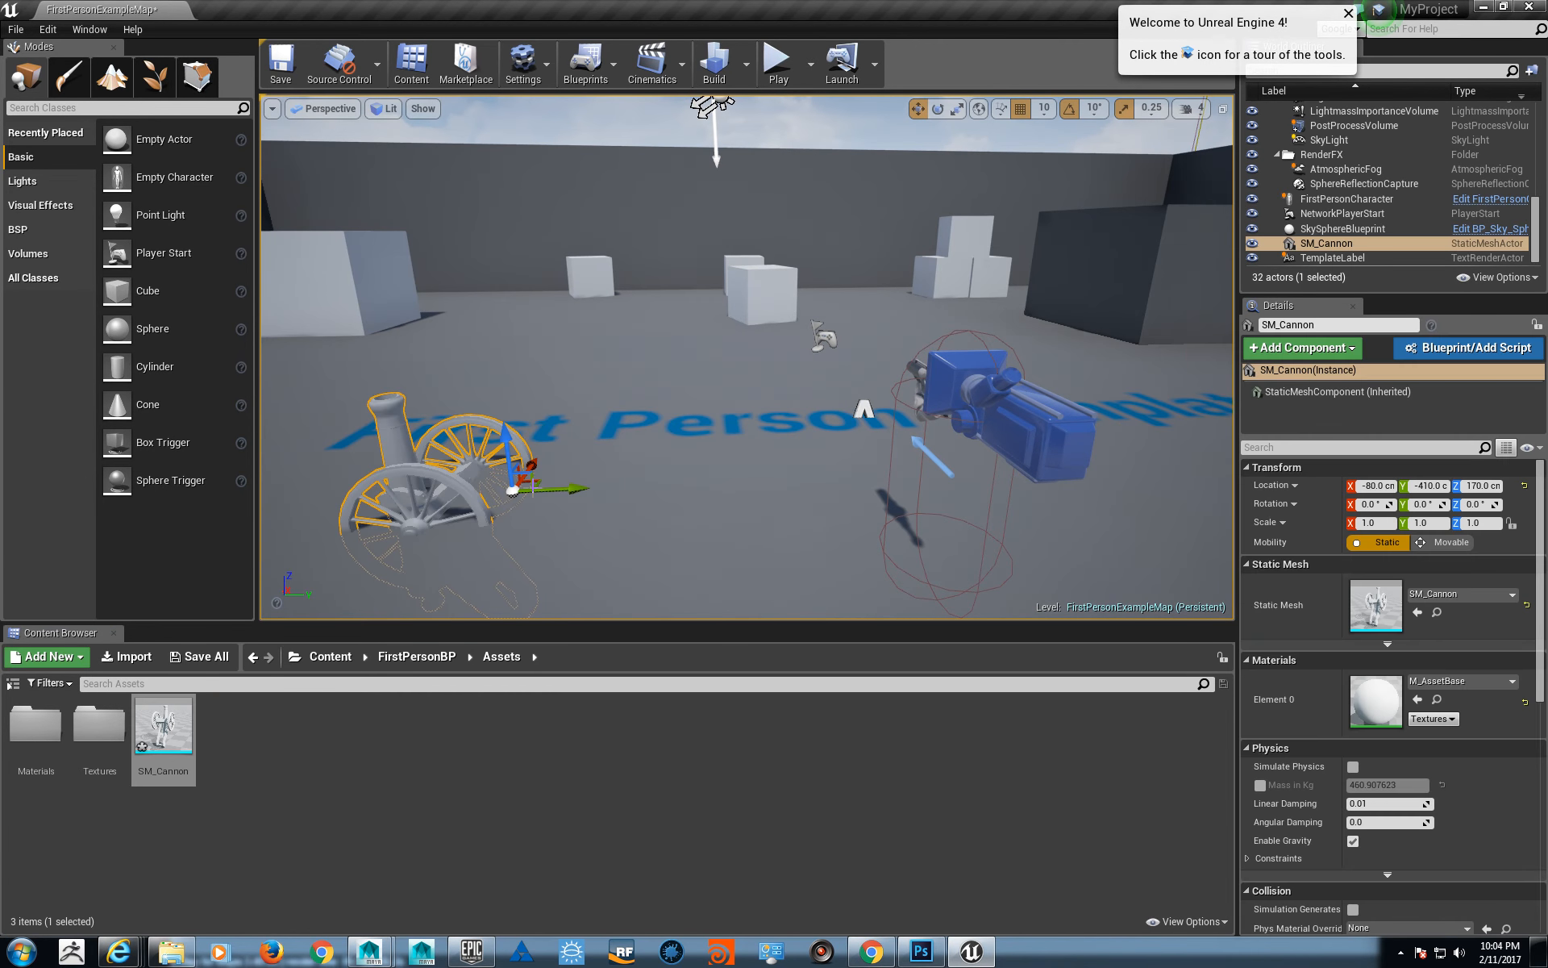
{"action": "key", "text": "e"}
{"action": "left_click_drag", "start_coordinate": [500, 401], "coordinate": [639, 441]}
{"action": "key", "text": "Escape"}
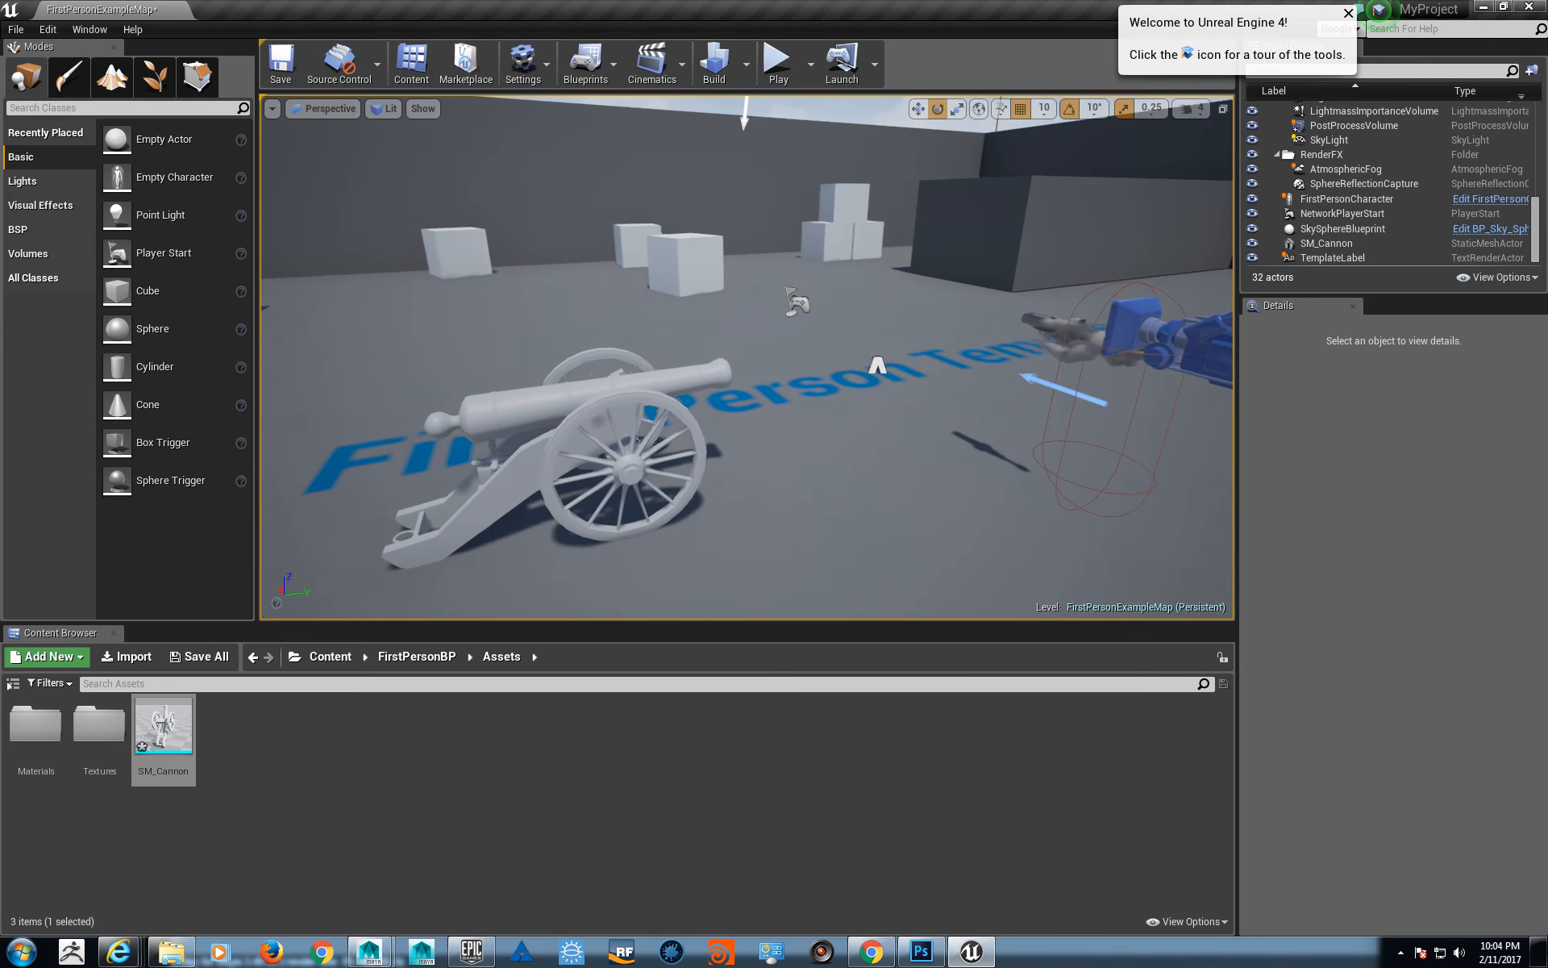
{"action": "middle_click_drag", "start_coordinate": [640, 440], "coordinate": [696, 402], "text": "alt"}
{"action": "right_click_drag", "start_coordinate": [483, 379], "coordinate": [524, 386], "text": "alt"}
{"action": "middle_click_drag", "start_coordinate": [524, 386], "coordinate": [564, 355], "text": "alt"}
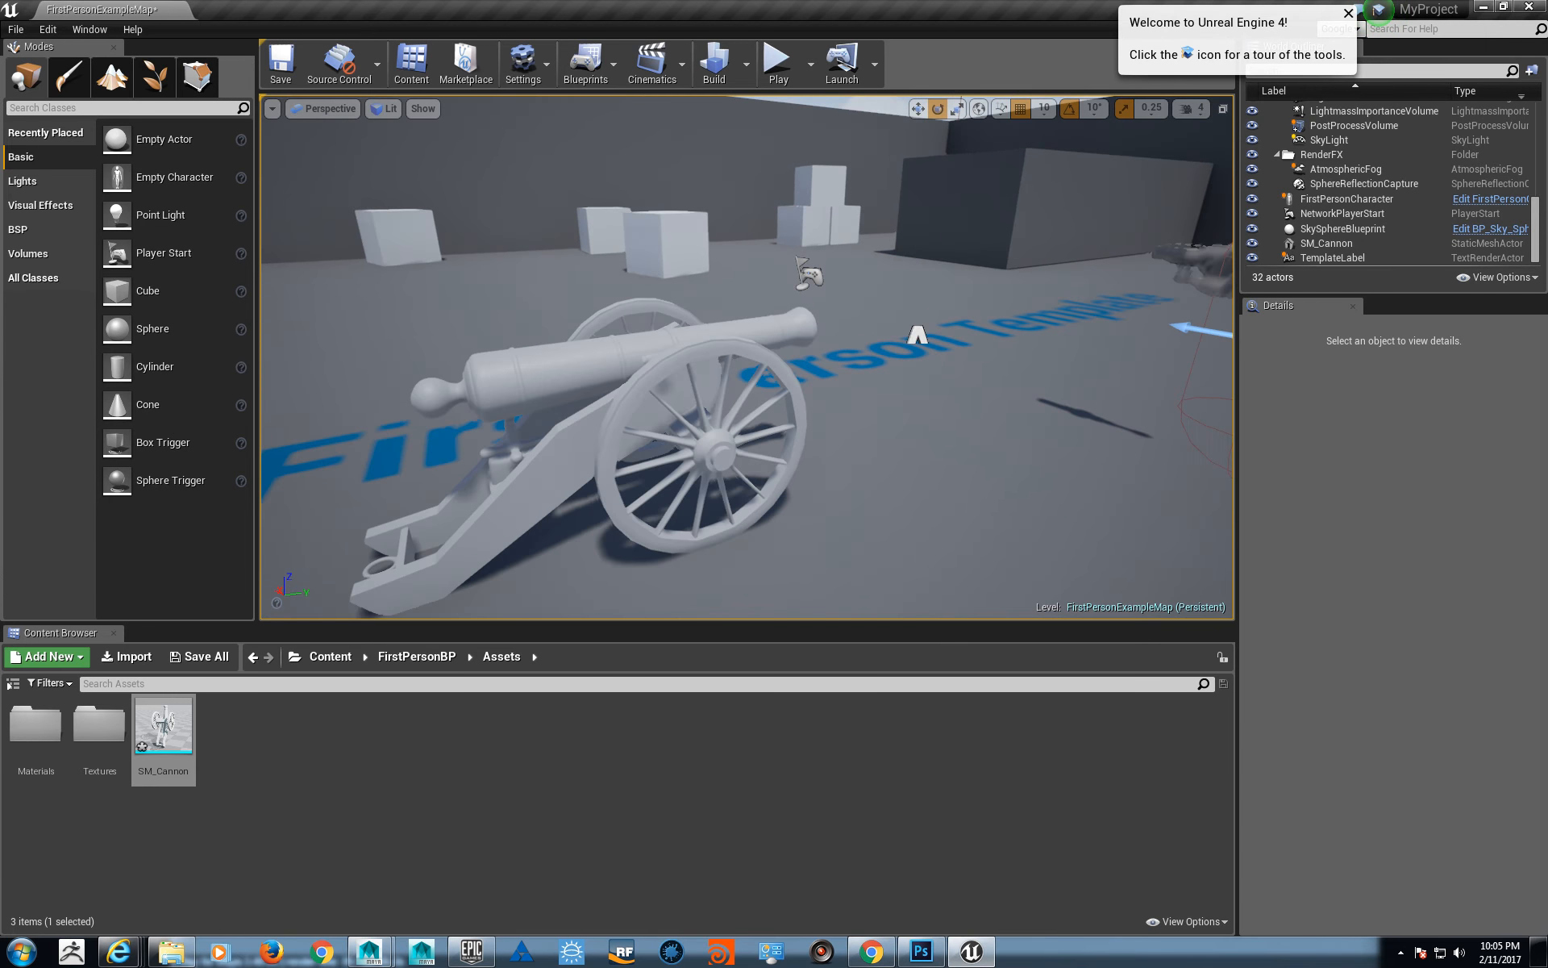
{"action": "left_click_drag", "start_coordinate": [564, 355], "coordinate": [436, 339], "text": "alt"}
{"action": "right_click_drag", "start_coordinate": [436, 339], "coordinate": [340, 331], "text": "alt"}
{"action": "left_click_drag", "start_coordinate": [764, 387], "coordinate": [597, 538], "text": "alt"}
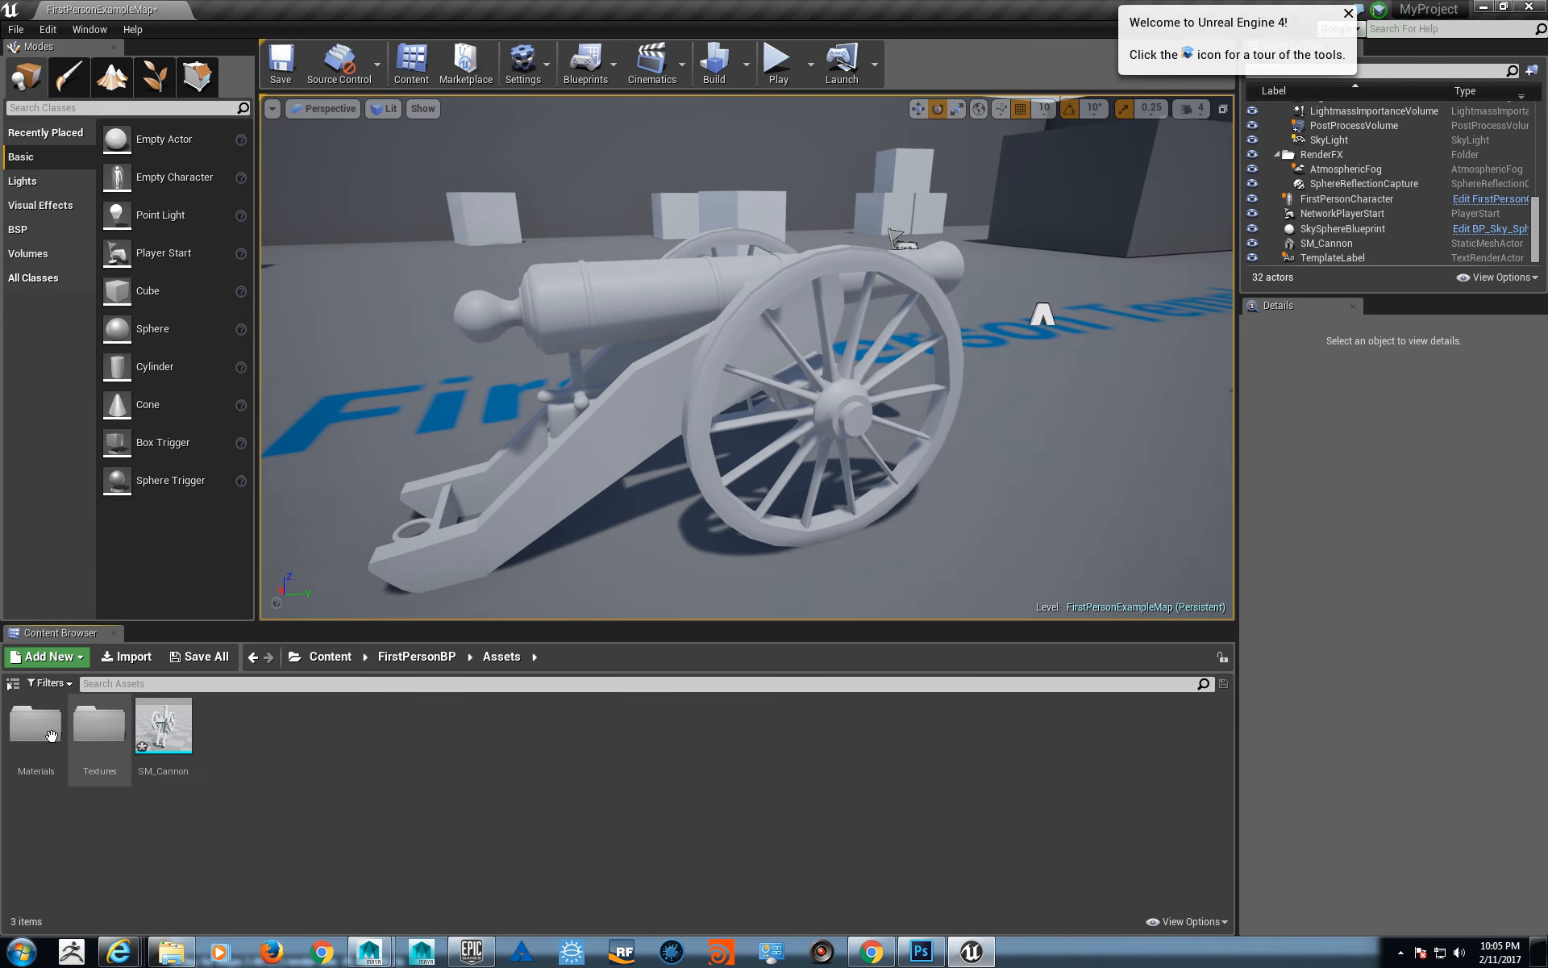
- Import the cannon's BaseColor, Normal and OcclusionRoughnessMetallic Targa textures from the Bakes folder into the Textures folder
{"action": "double_click", "coordinate": [99, 725]}
{"action": "left_click", "coordinate": [129, 655]}
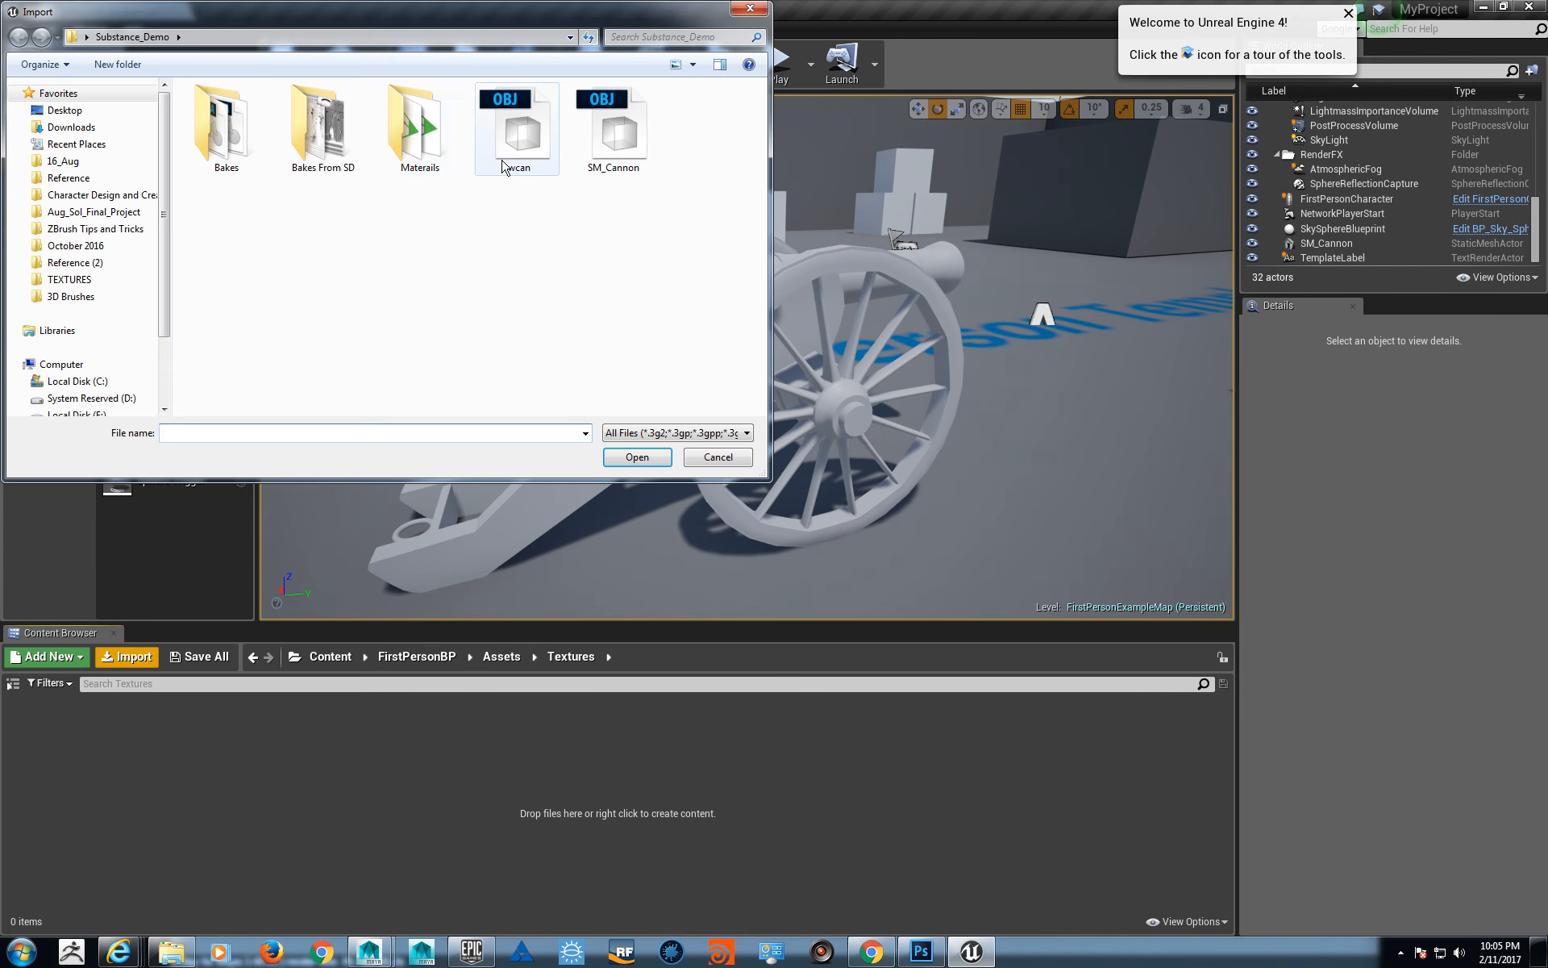
{"action": "double_click", "coordinate": [238, 133]}
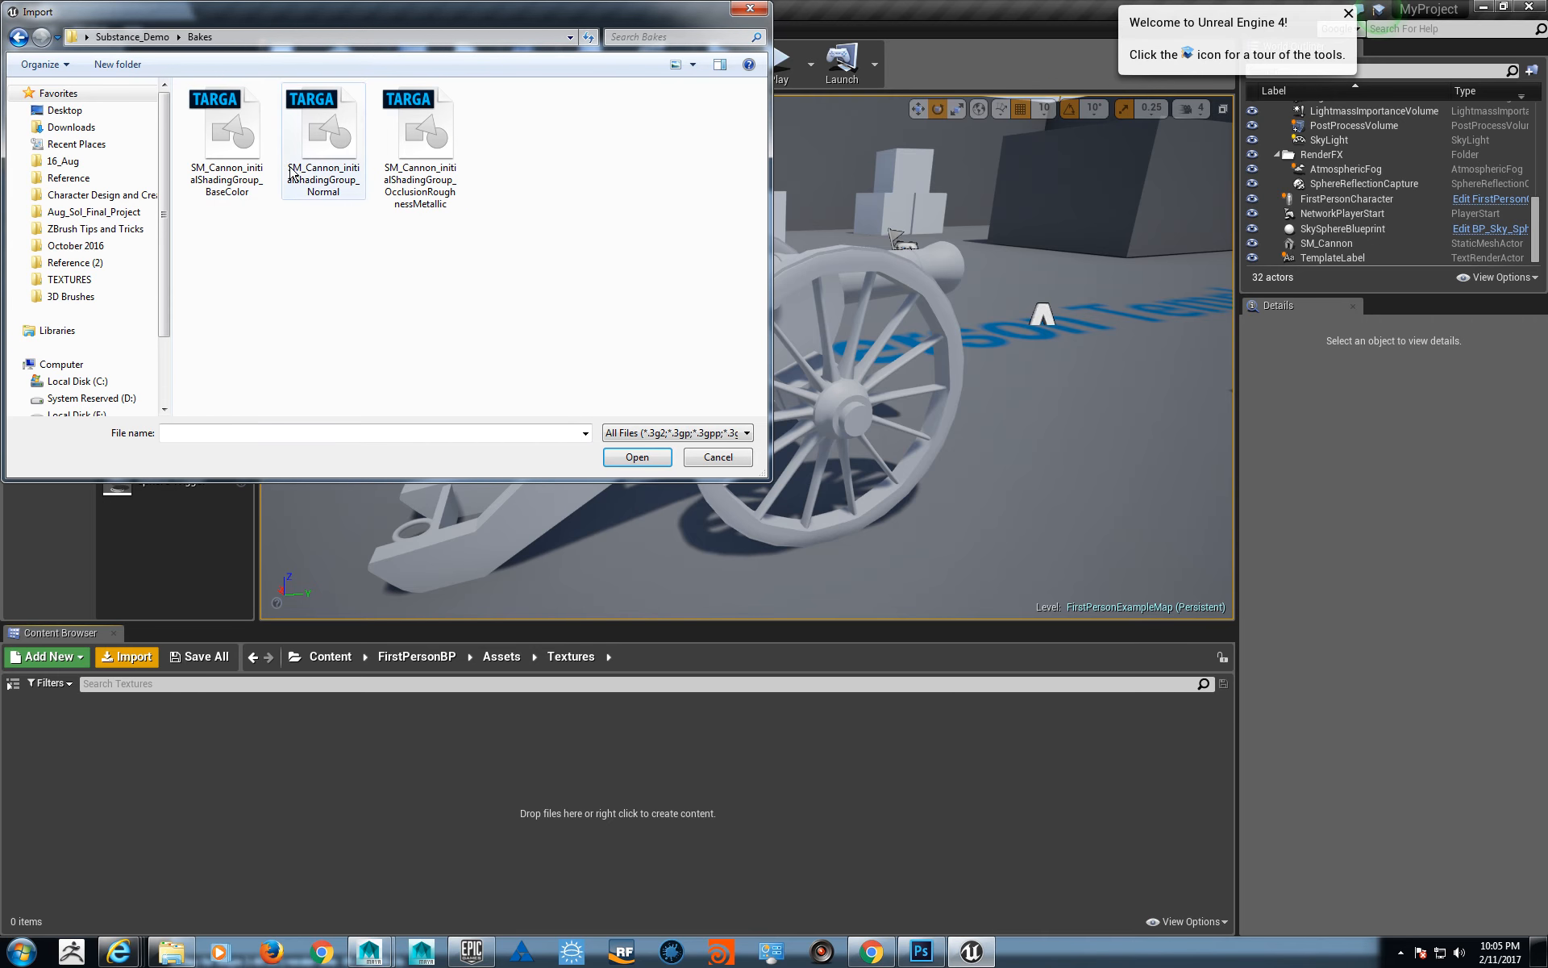
{"action": "left_click", "coordinate": [227, 170]}
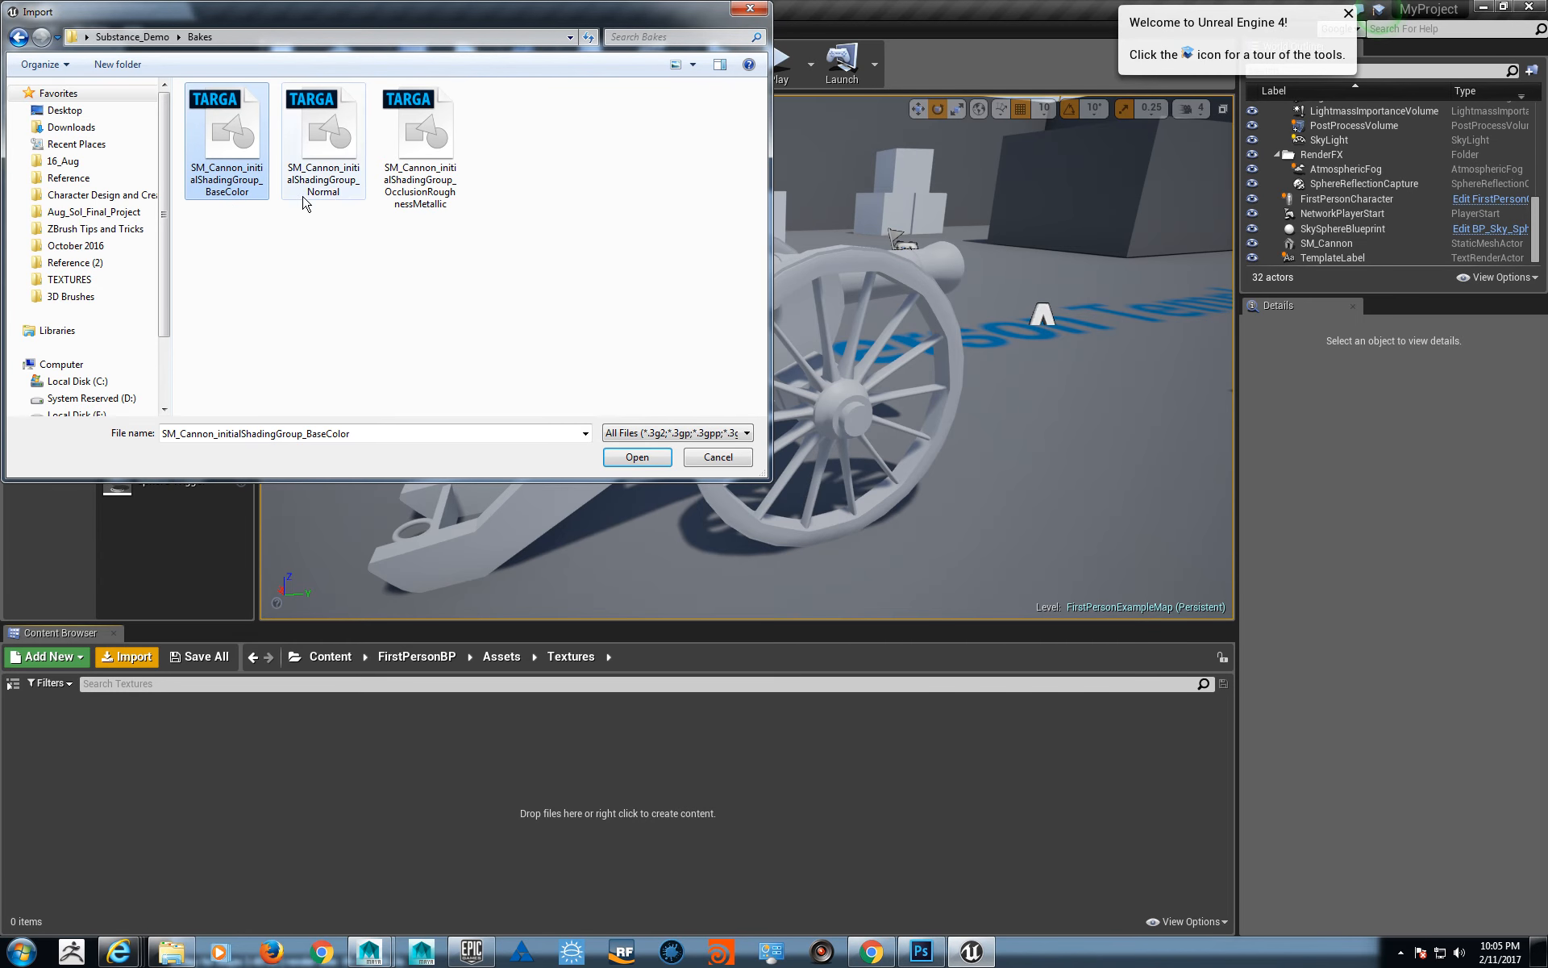
{"action": "left_click", "coordinate": [326, 120], "text": "ctrl"}
{"action": "left_click", "coordinate": [419, 145], "text": "ctrl"}
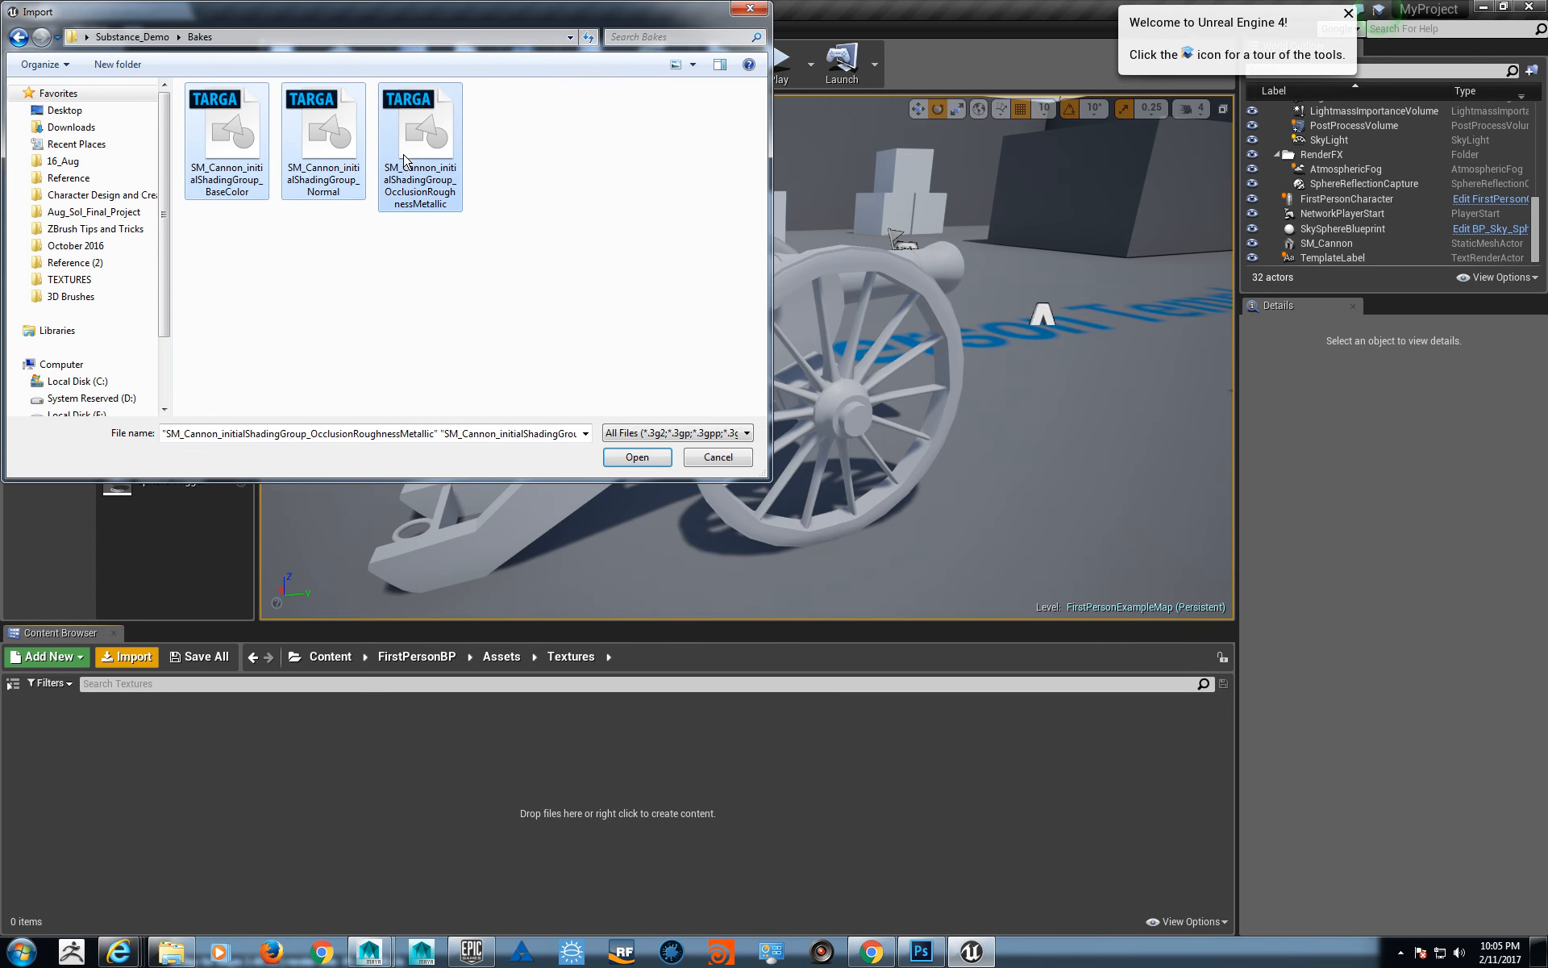
{"action": "left_click", "coordinate": [637, 457]}
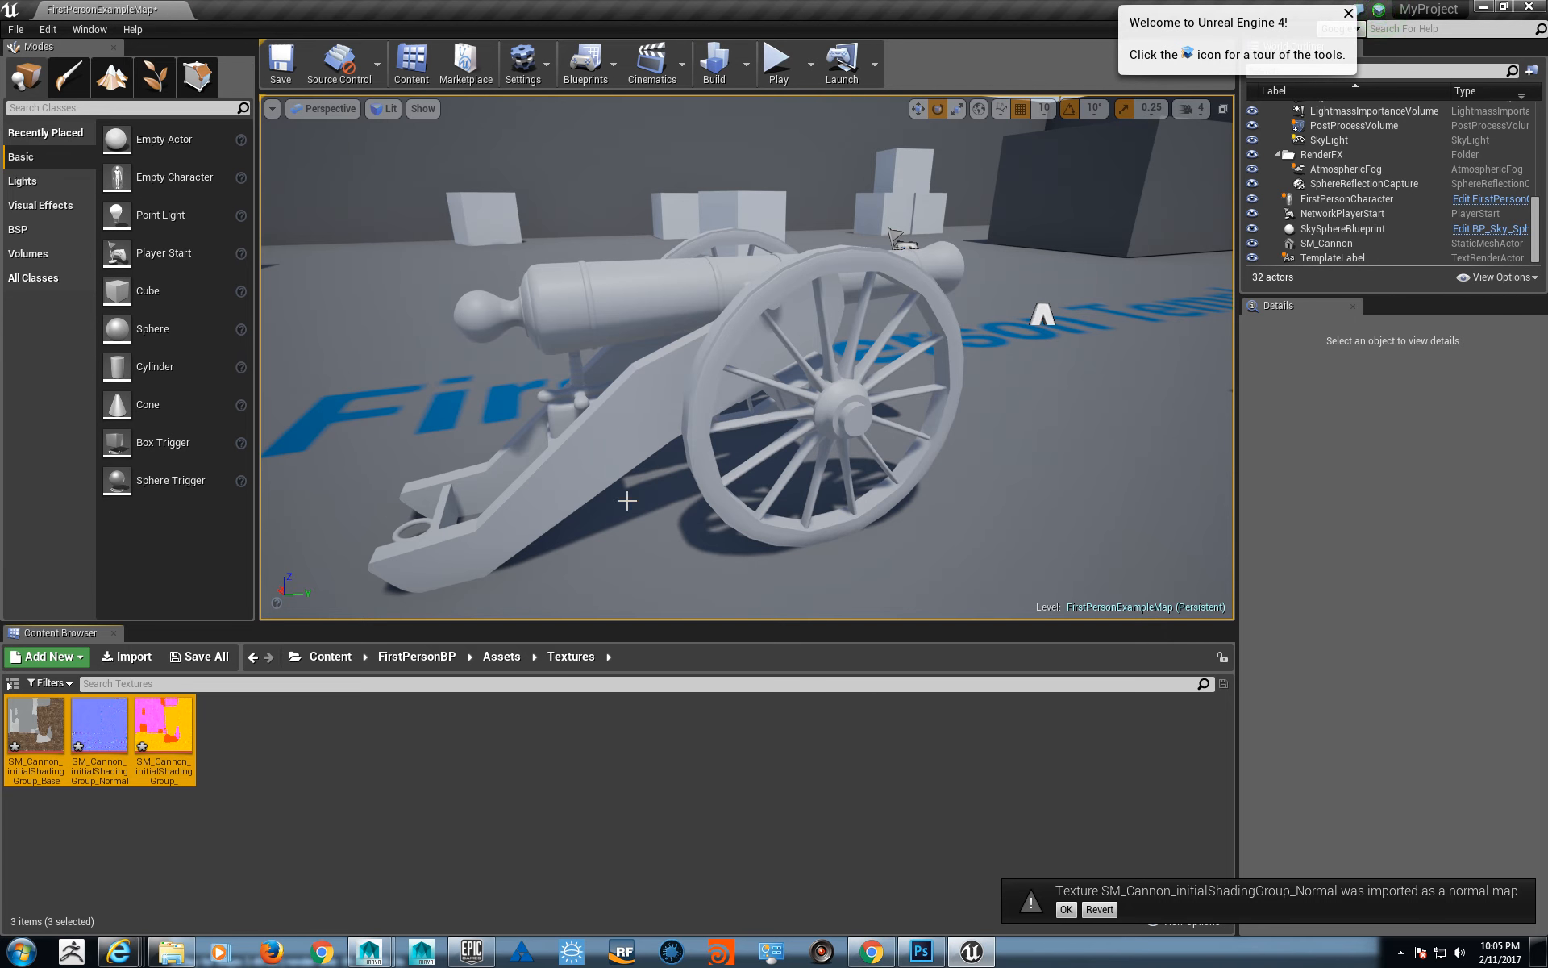
{"action": "left_click", "coordinate": [434, 856]}
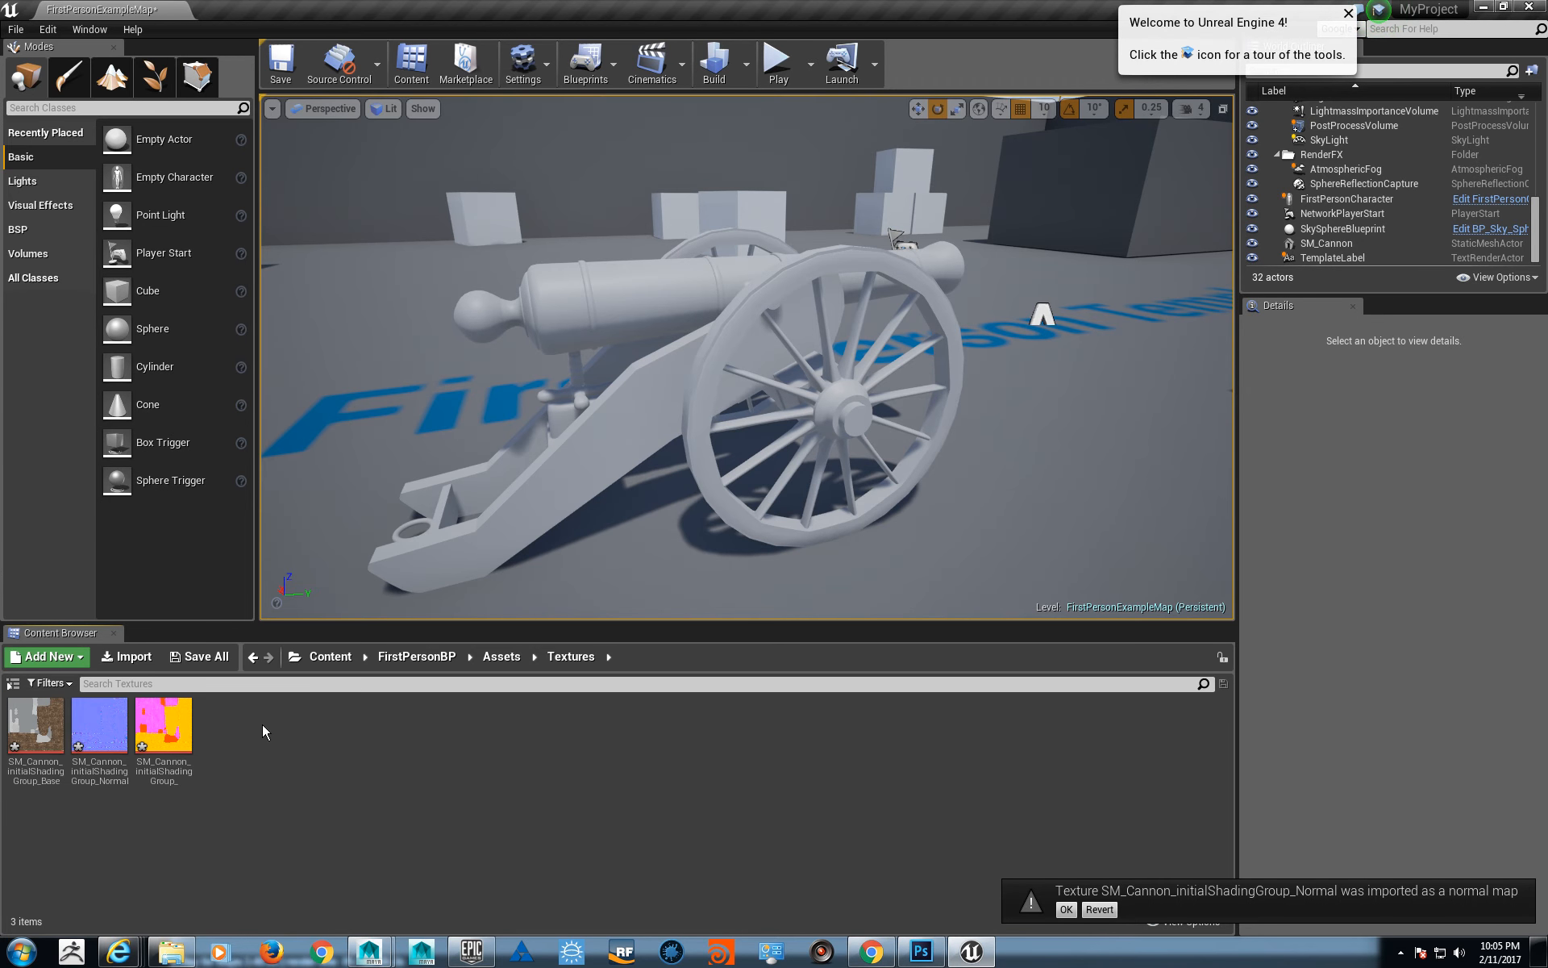
- Rename the cannon's BaseColor texture as T_Cannon_DIFF
{"action": "left_click", "coordinate": [46, 735]}
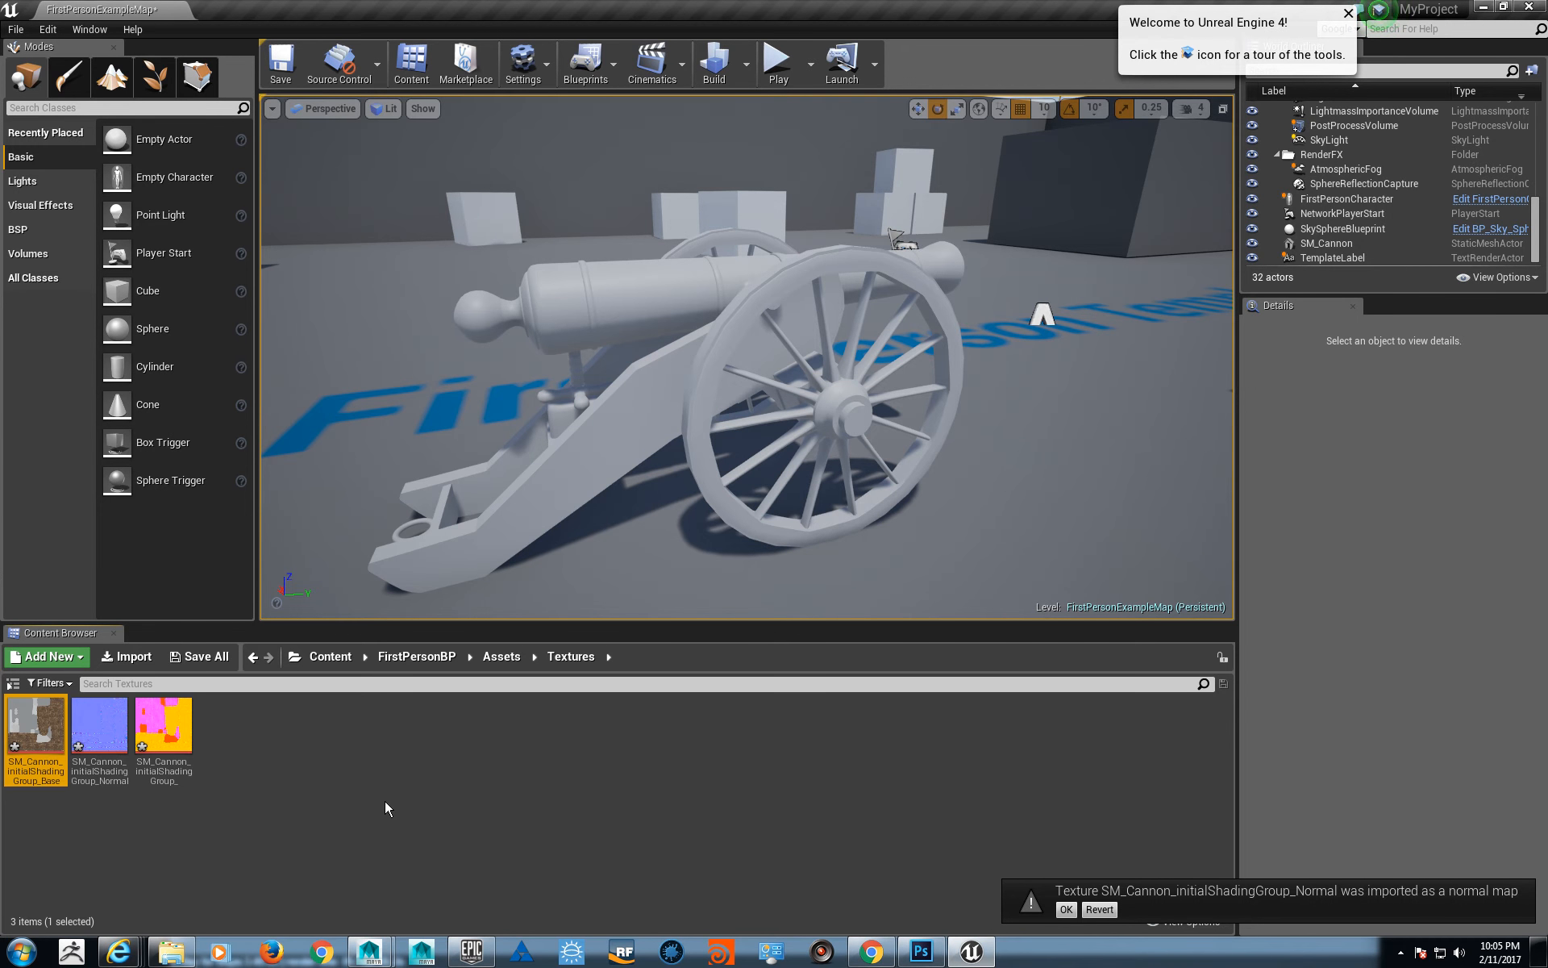
{"action": "key", "text": "F2"}
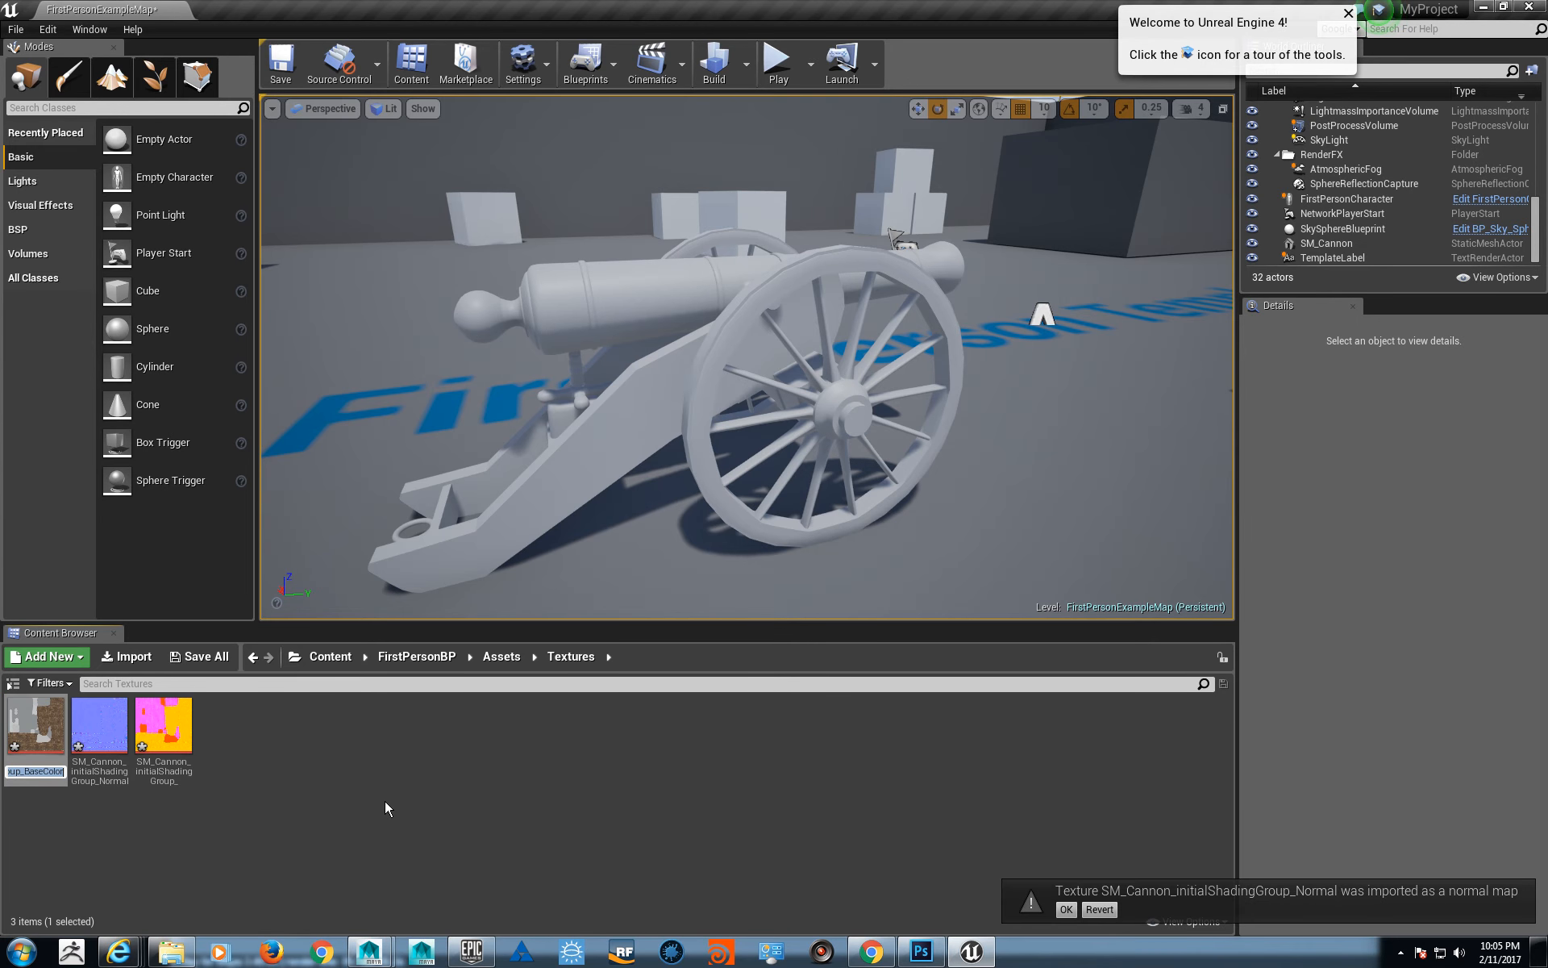
{"action": "type", "text": "T_"}
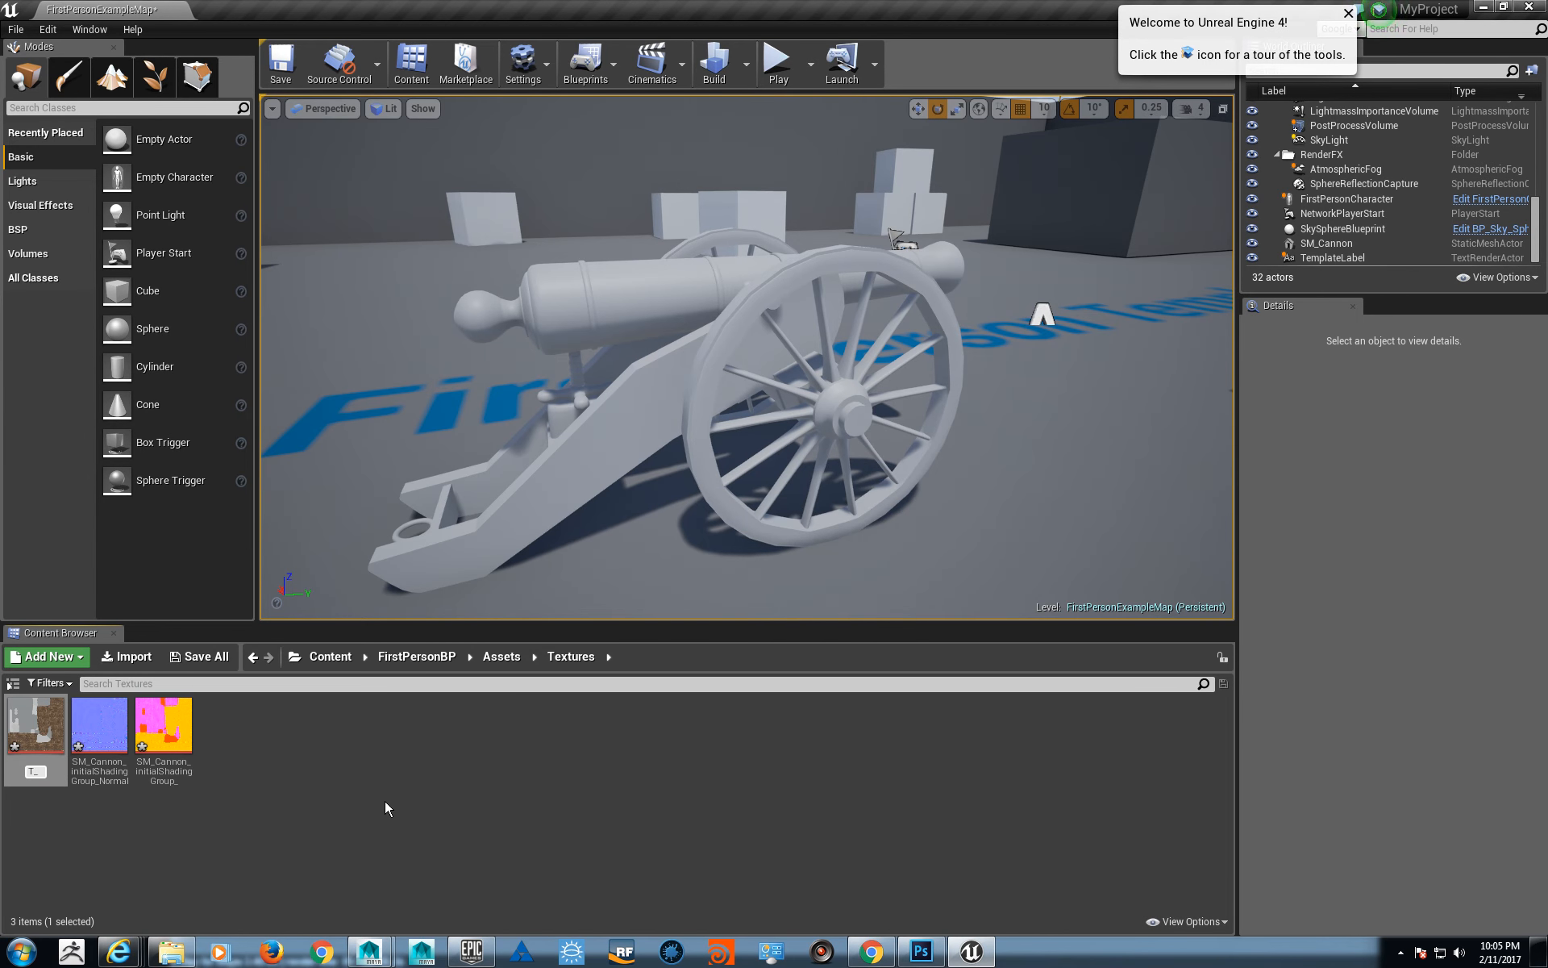
{"action": "type", "text": "Cannon_DIFF"}
{"action": "key", "text": "Return"}
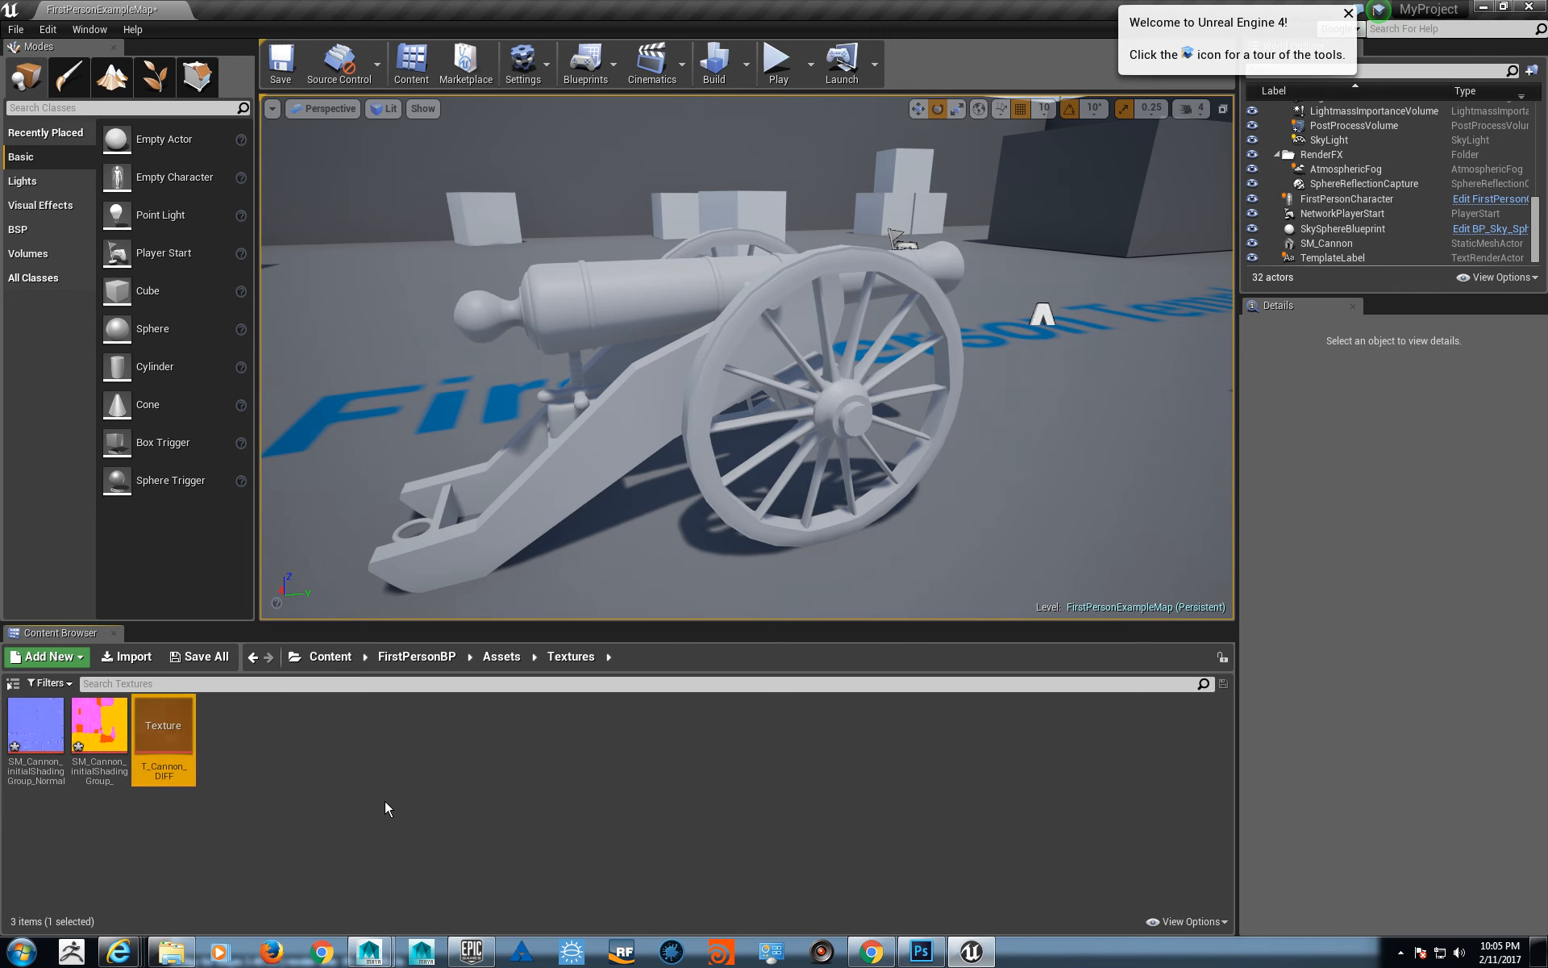
- Rename the cannon's Normal texture as T_Cannon_NRM
{"action": "left_click", "coordinate": [35, 734]}
{"action": "key", "text": "F2"}
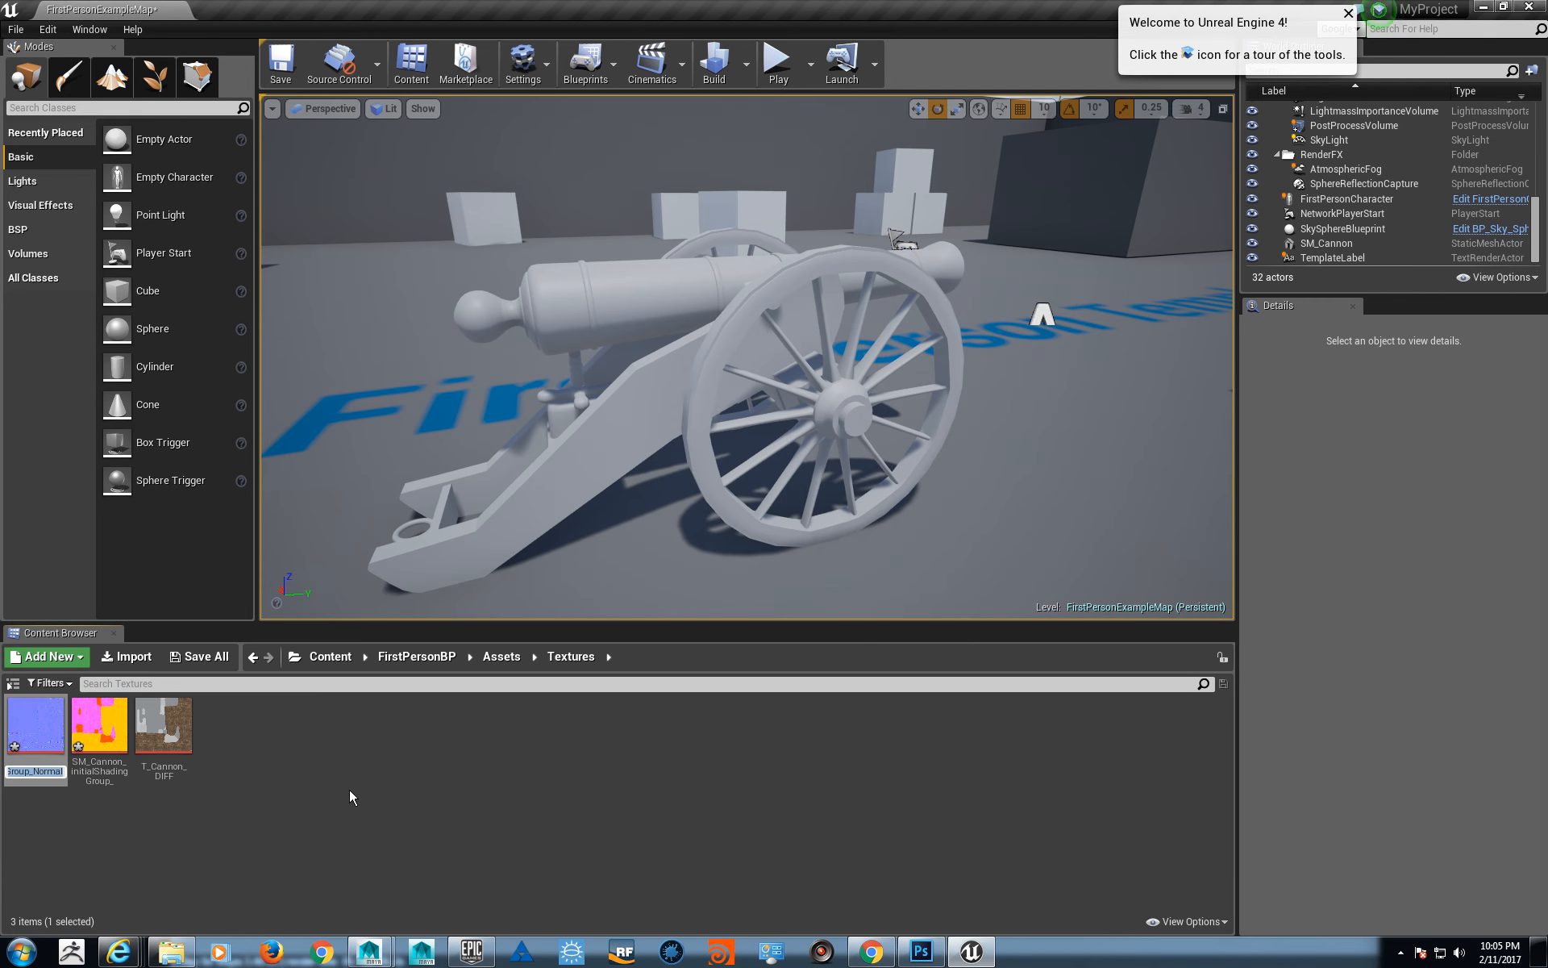
{"action": "type", "text": "T_Cannon_NRM"}
{"action": "key", "text": "Return"}
- Rename the cannon's OcclusionRoughnessMetallic texture as T_Cannon_MRAo
{"action": "key", "text": "F2"}
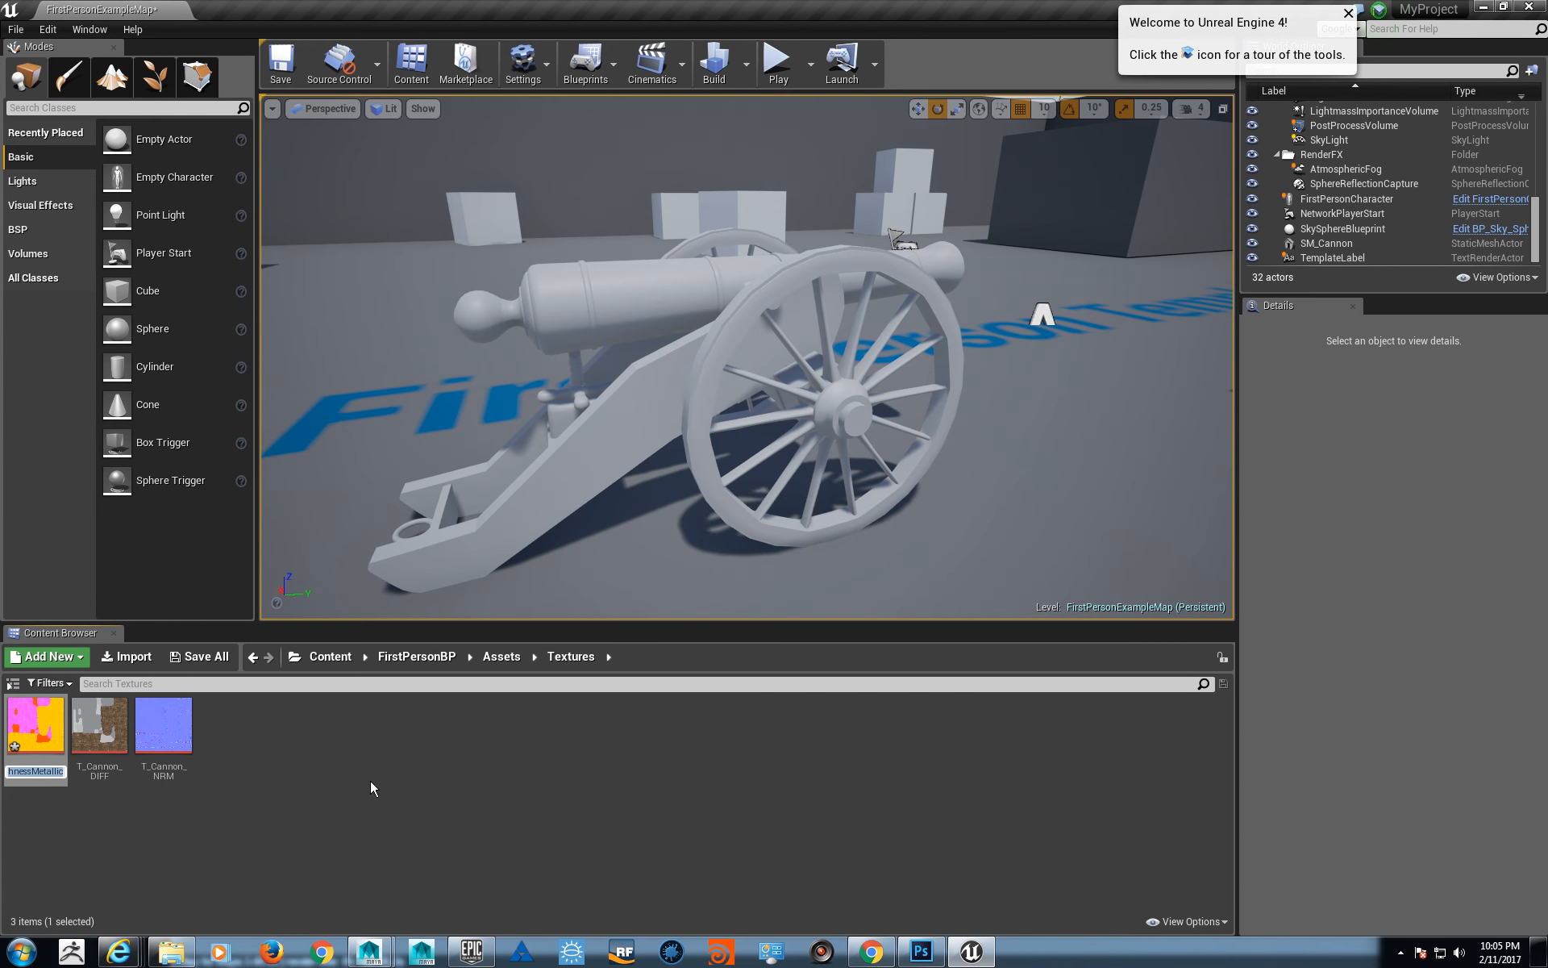
{"action": "type", "text": "T_Cann"}
{"action": "type", "text": "on_"}
{"action": "type", "text": "MR"}
{"action": "type", "text": "Ao"}
{"action": "key", "text": "Return"}
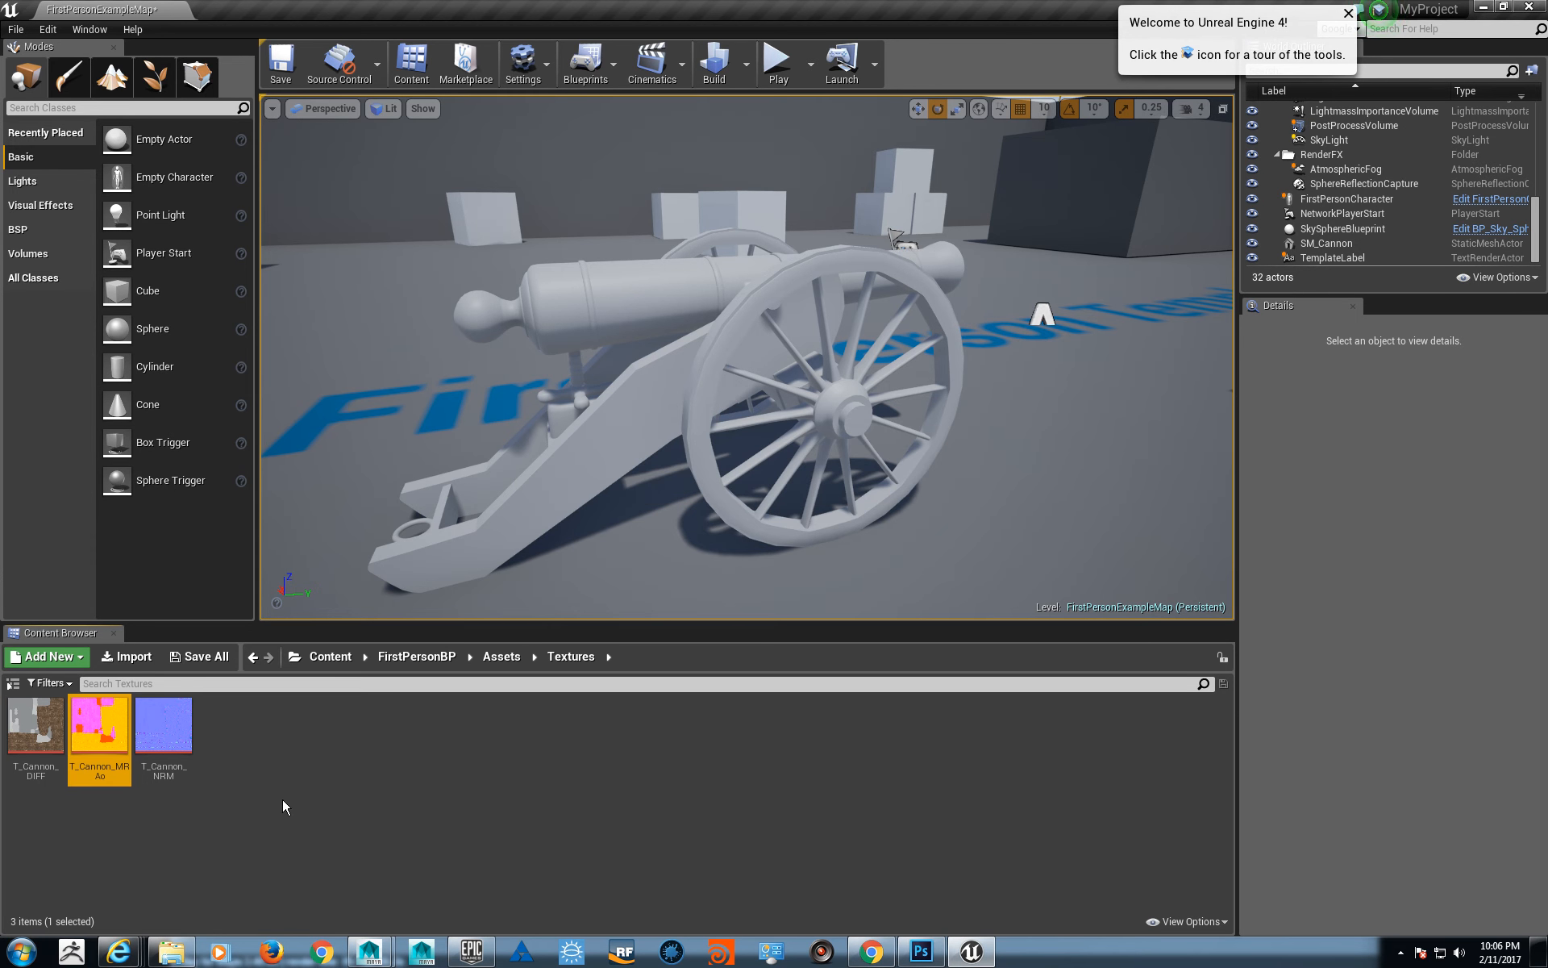
- Select the cannon in the level and open its assigned M_AssetBase material for editing beside the viewport
{"action": "mouse_move", "coordinate": [120, 767]}
{"action": "left_click", "coordinate": [311, 826]}
{"action": "left_click_drag", "start_coordinate": [657, 494], "coordinate": [605, 436]}
{"action": "left_click", "coordinate": [869, 450]}
{"action": "right_click_drag", "start_coordinate": [869, 450], "coordinate": [851, 453]}
{"action": "key", "text": "d"}
{"action": "right_click_drag", "start_coordinate": [1001, 355], "coordinate": [815, 360]}
{"action": "key", "text": "d"}
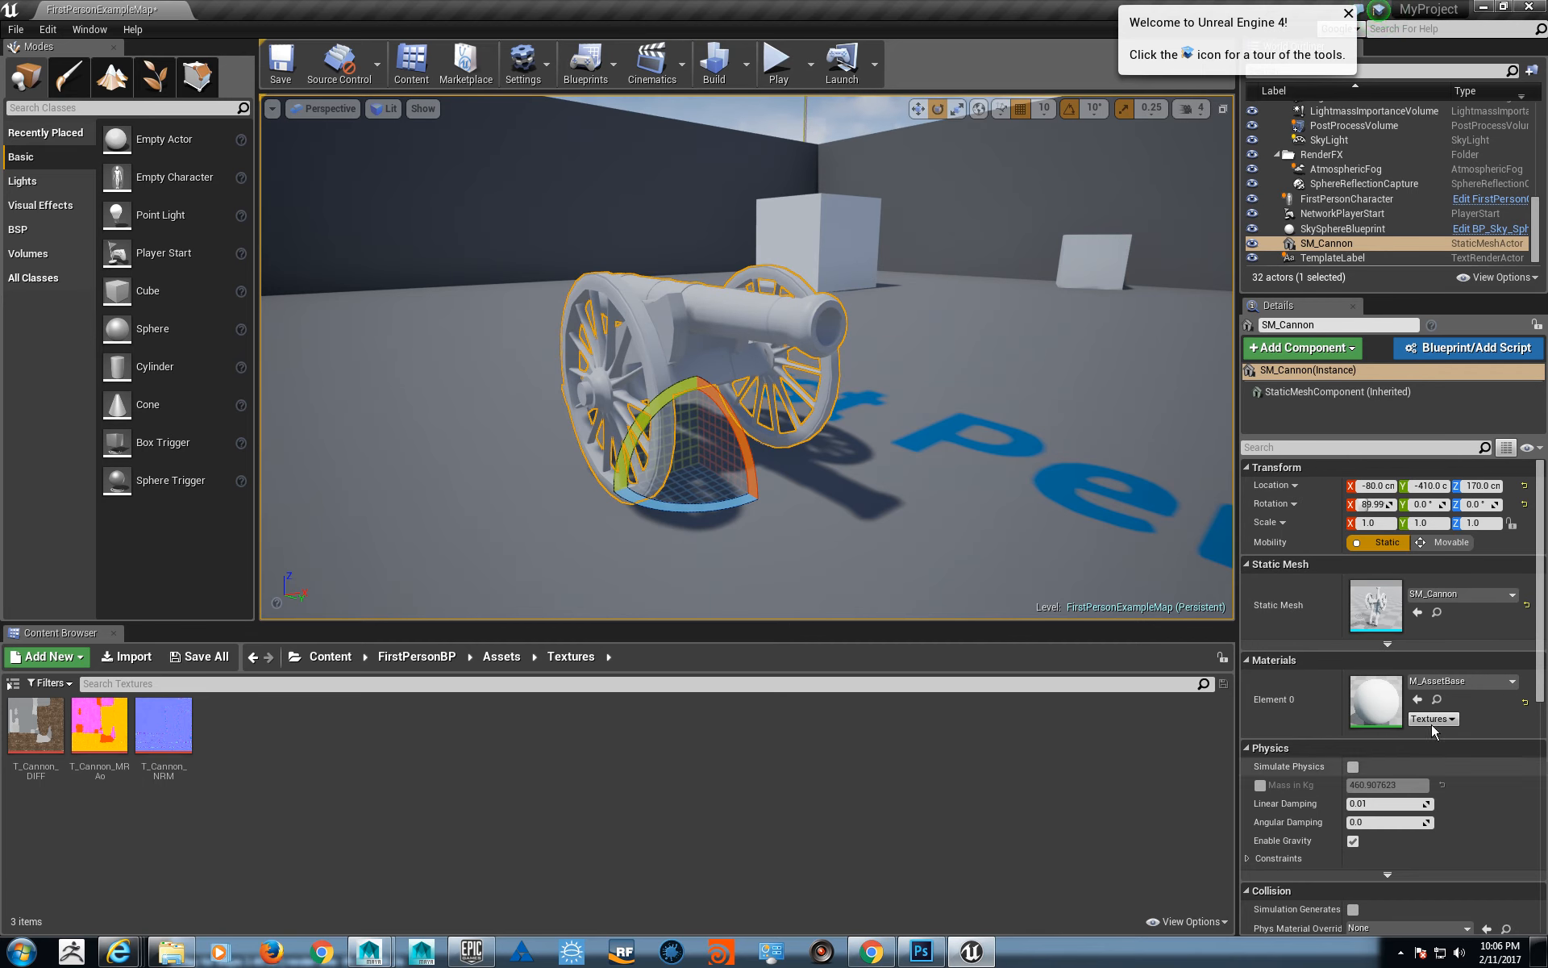
{"action": "left_click", "coordinate": [1438, 701]}
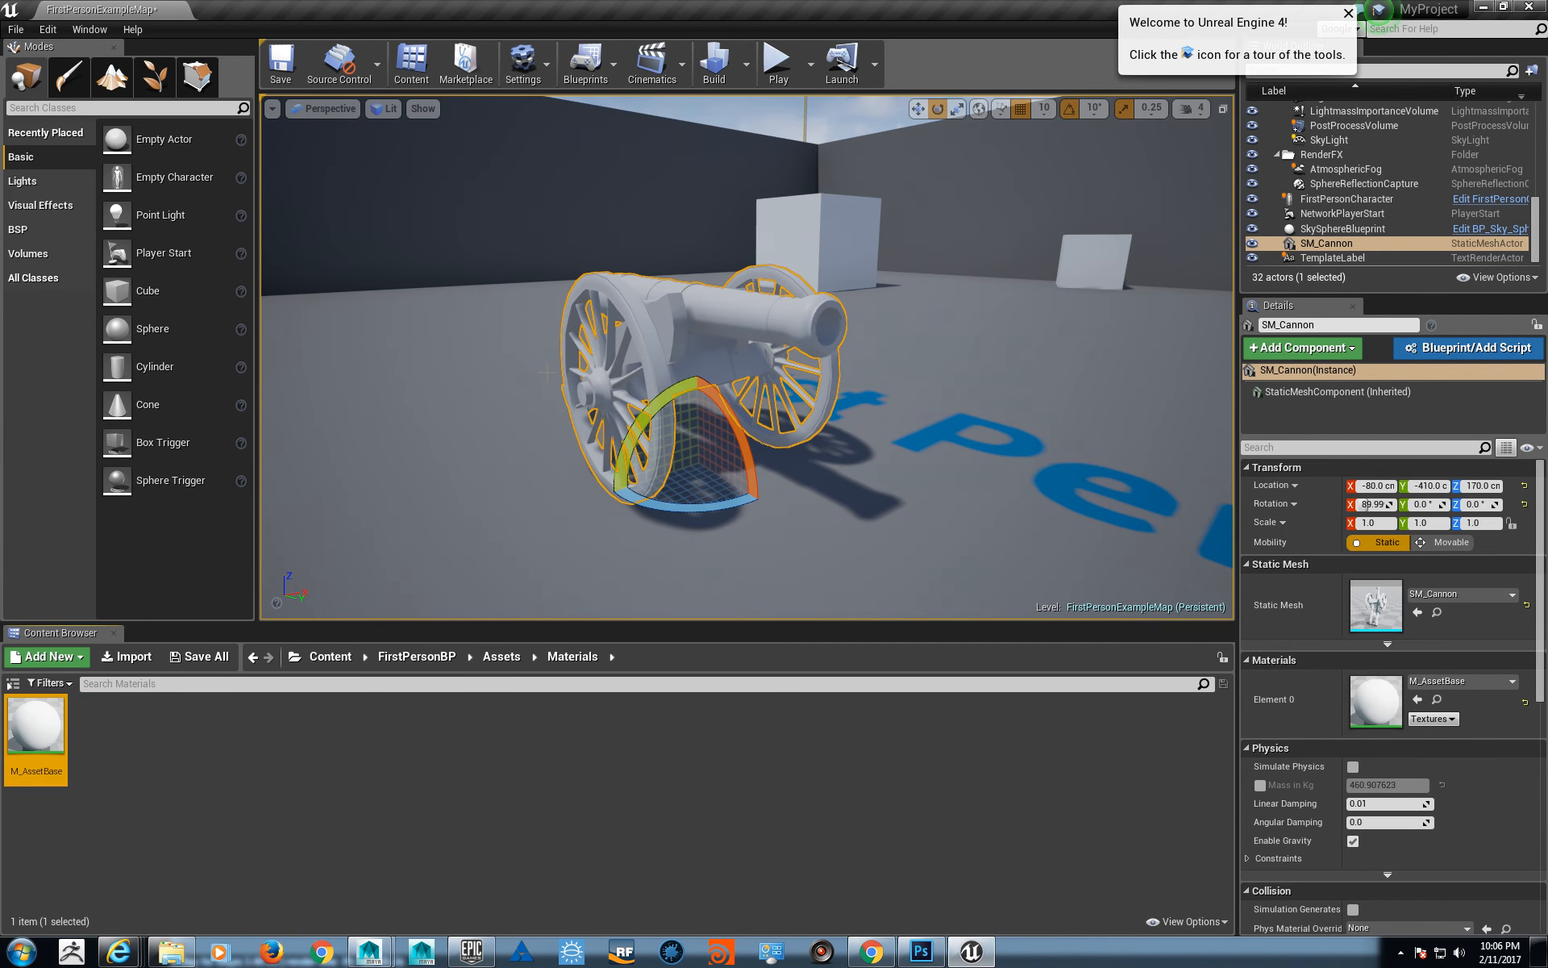
{"action": "double_click", "coordinate": [24, 750]}
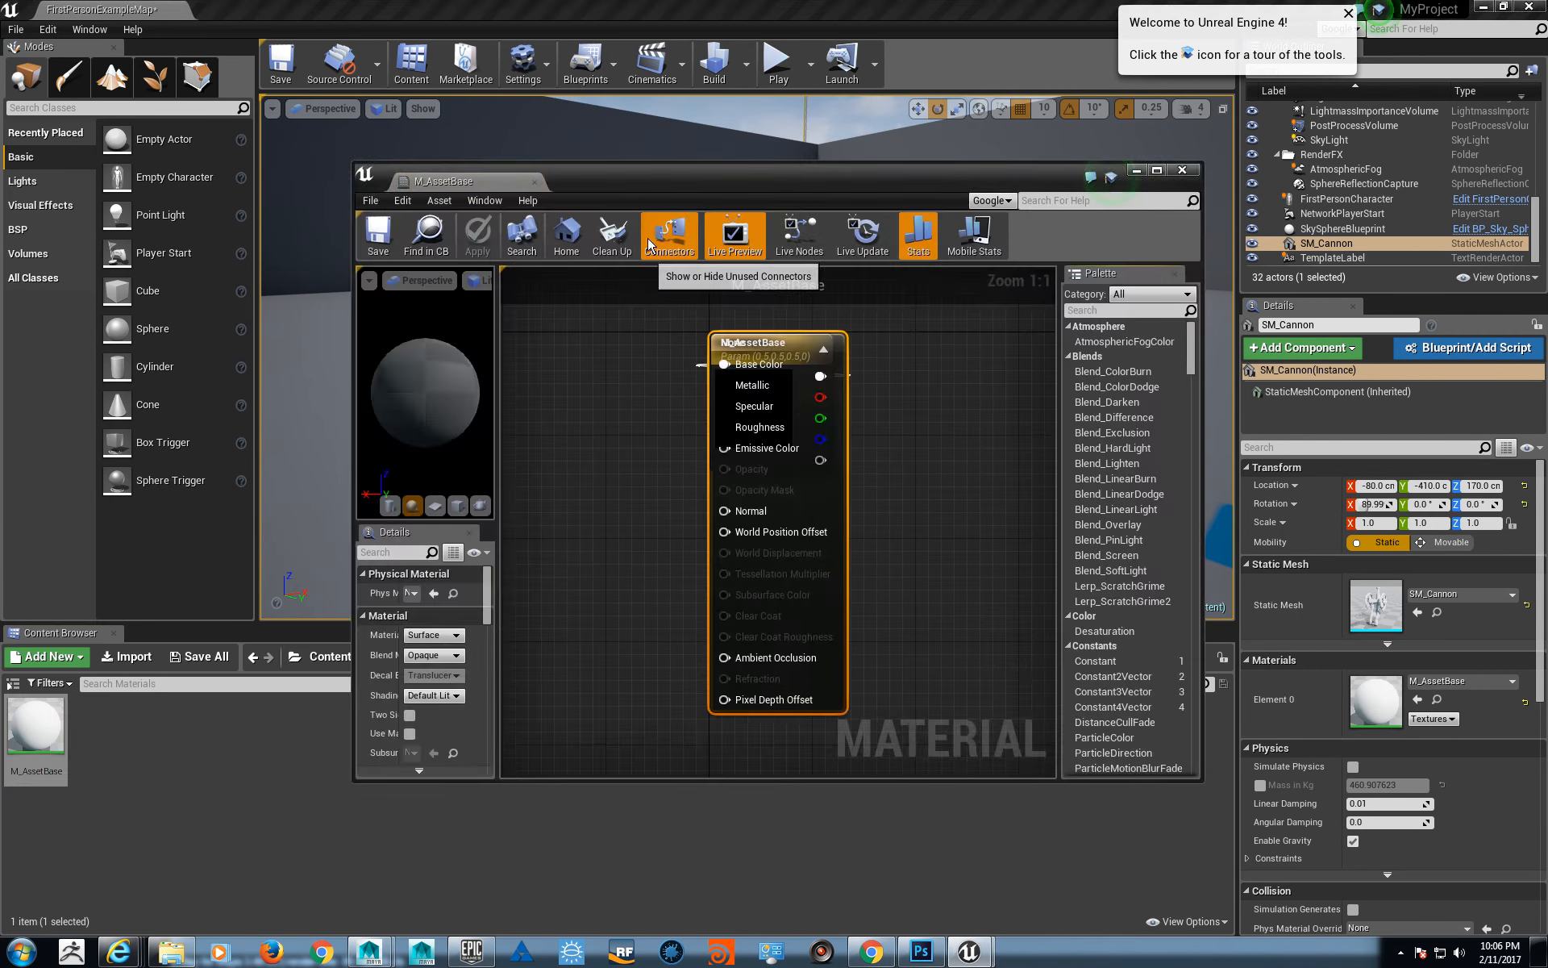
{"action": "left_click_drag", "start_coordinate": [680, 176], "coordinate": [1128, 38]}
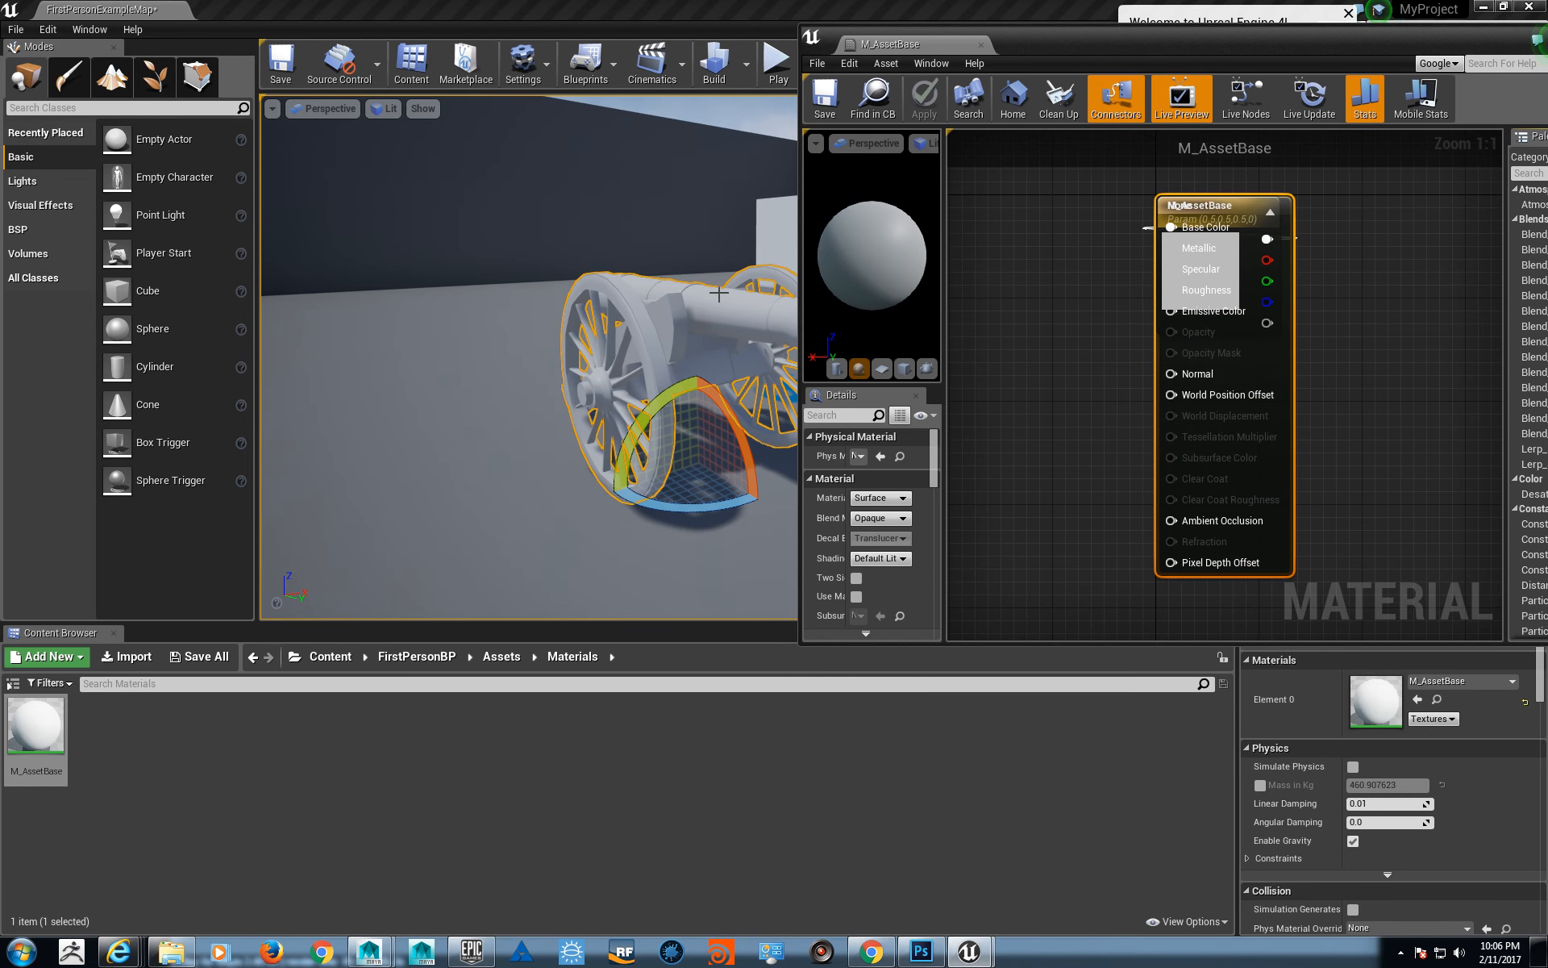
- Place a duplicate of the cannon beside the original, with its X location at -250 cm
{"action": "right_click_drag", "start_coordinate": [686, 379], "coordinate": [678, 395]}
{"action": "left_click_drag", "start_coordinate": [779, 398], "coordinate": [497, 448], "text": "alt"}
{"action": "right_click_drag", "start_coordinate": [498, 448], "coordinate": [536, 442]}
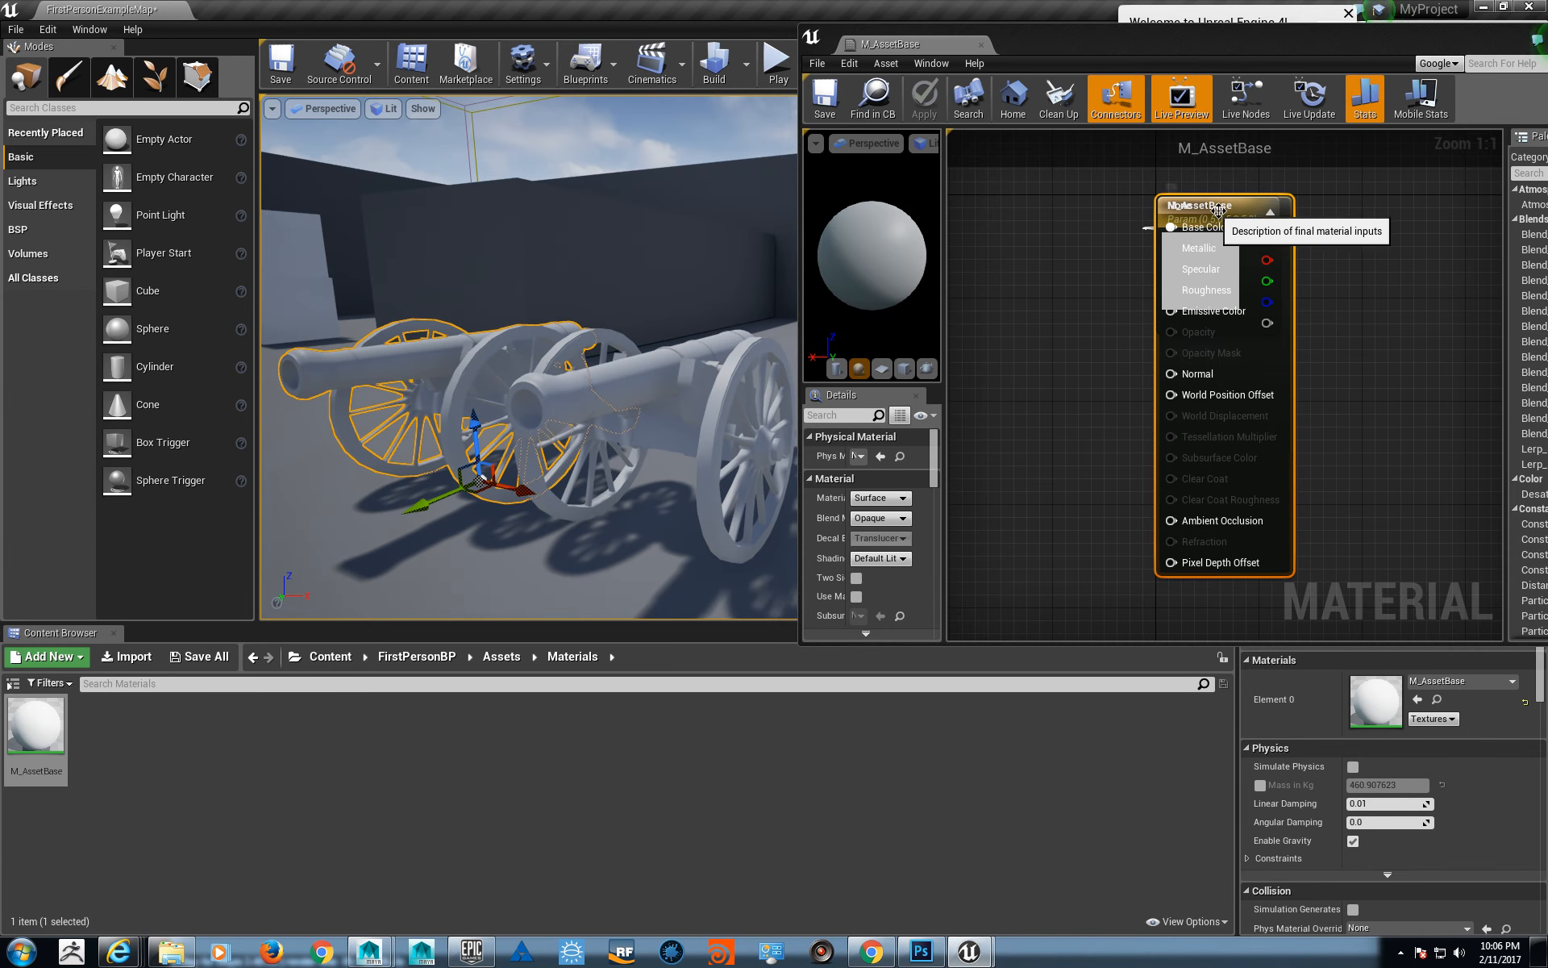
- Separate the overlapping nodes in the M_AssetBase graph and delete the colour parameter node feeding Base Color
{"action": "left_click_drag", "start_coordinate": [1210, 205], "coordinate": [1365, 218]}
{"action": "left_click_drag", "start_coordinate": [1202, 206], "coordinate": [1022, 201]}
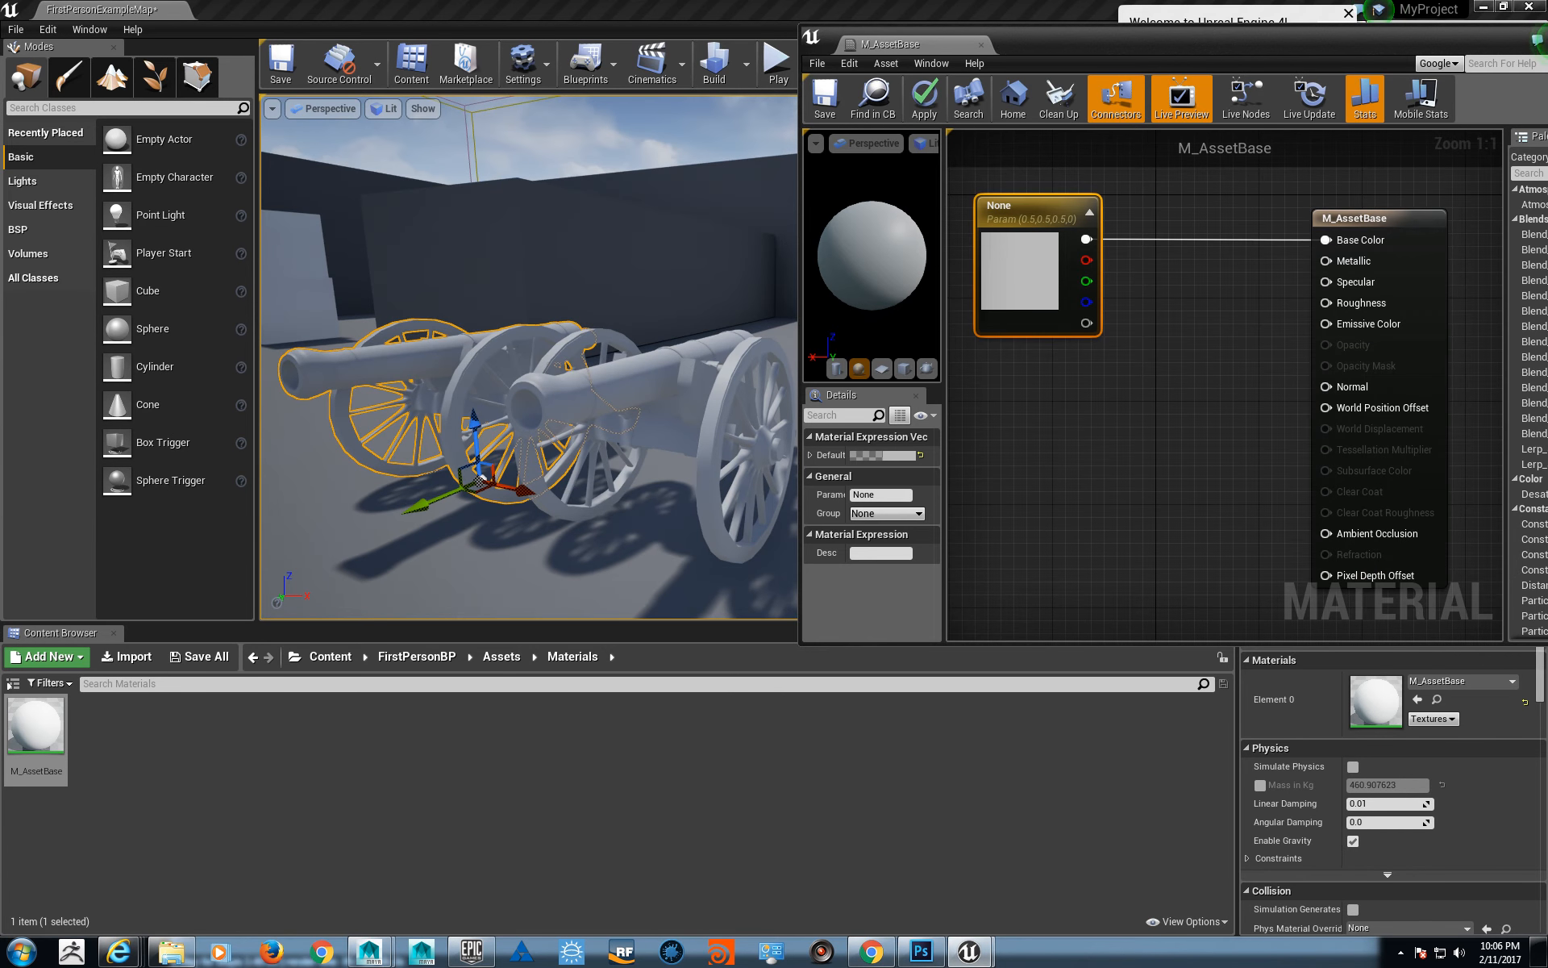
{"action": "scroll", "coordinate": [1215, 500], "scroll_direction": "down", "scroll_amount": 2}
{"action": "right_click_drag", "start_coordinate": [1212, 493], "coordinate": [1222, 453]}
{"action": "left_click_drag", "start_coordinate": [1047, 176], "coordinate": [1214, 468]}
{"action": "left_click_drag", "start_coordinate": [1129, 360], "coordinate": [1129, 292]}
{"action": "key", "text": "ctrl+z"}
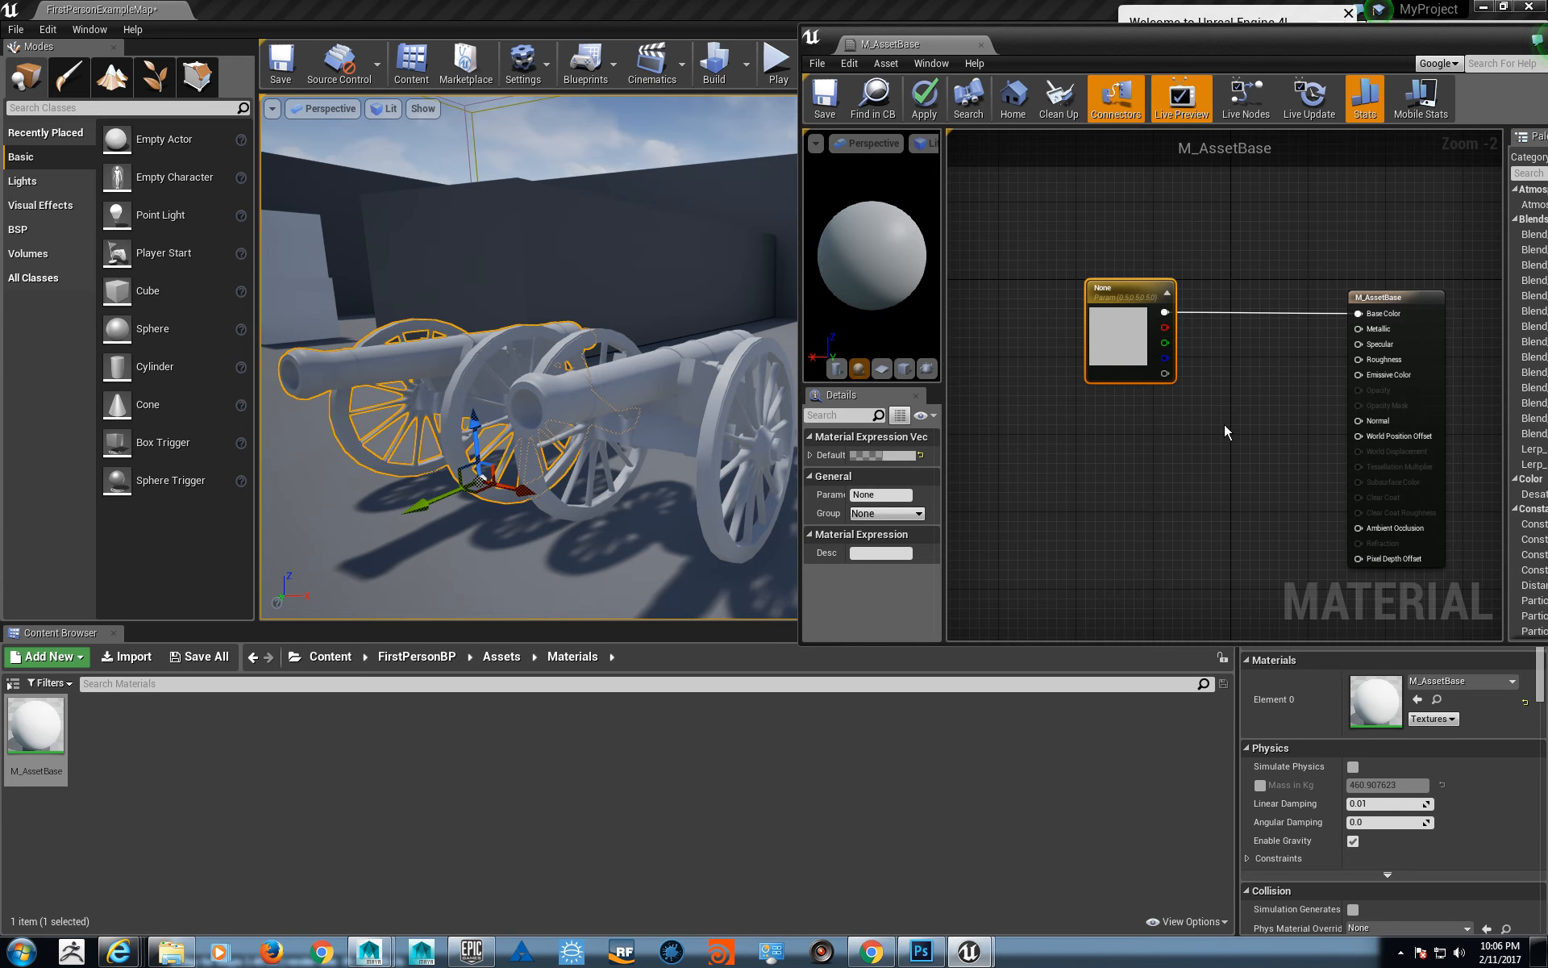
{"action": "key", "text": "Delete"}
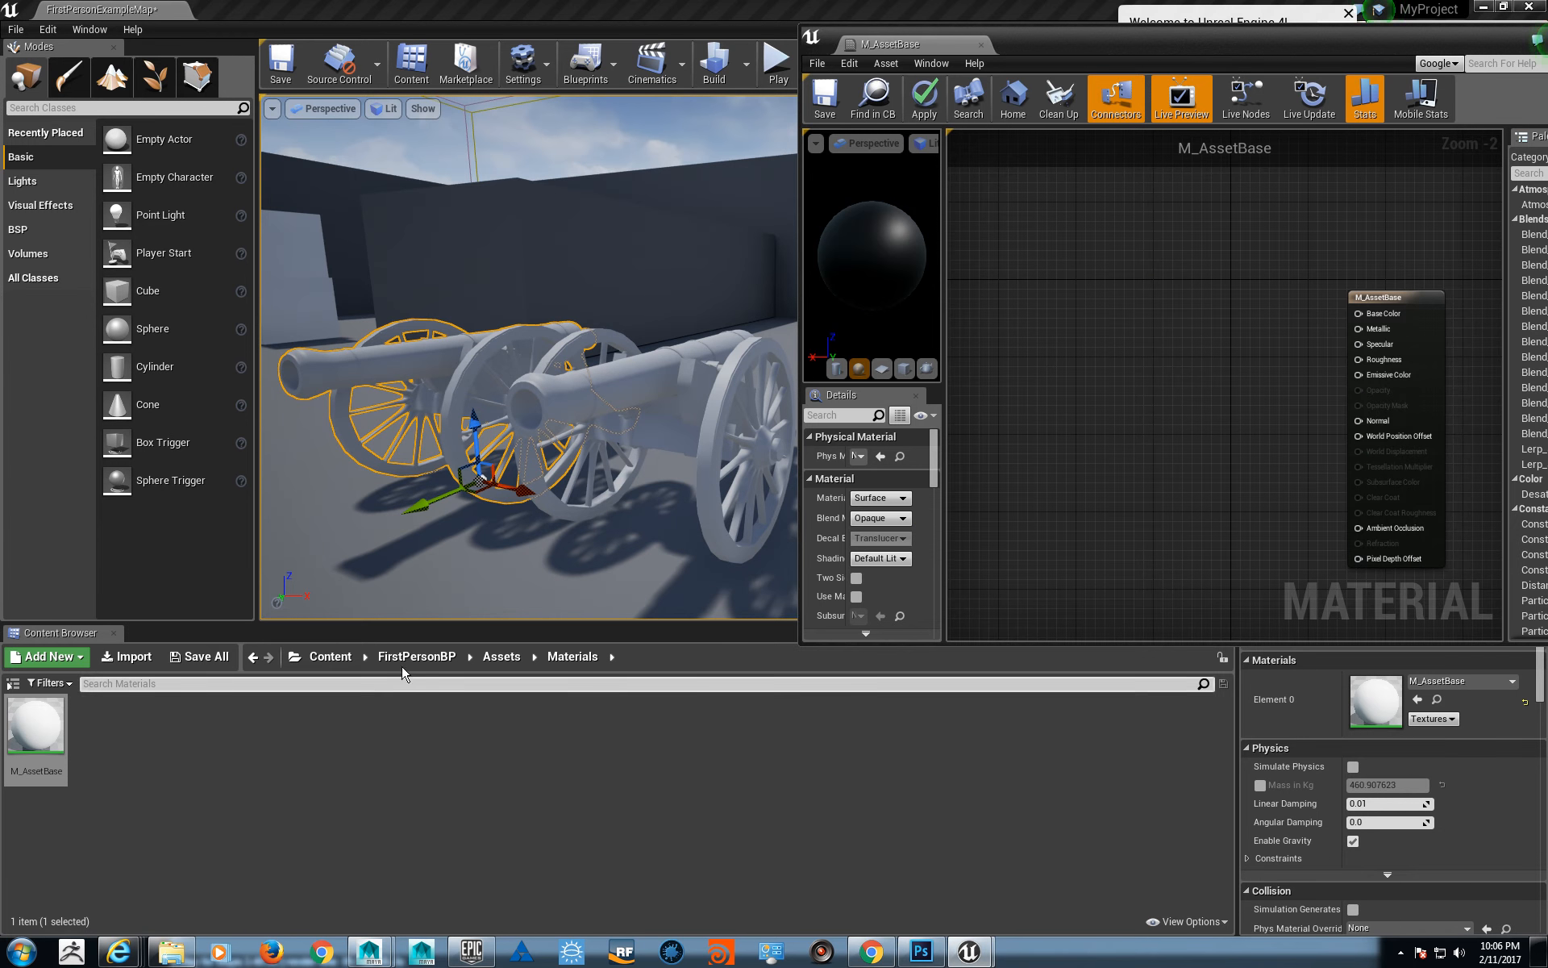
- Add T_Cannon_DIFF, T_Cannon_MRAo and T_Cannon_NRM from the Assets Textures folder to the M_AssetBase graph as texture samples
{"action": "left_click", "coordinate": [487, 661]}
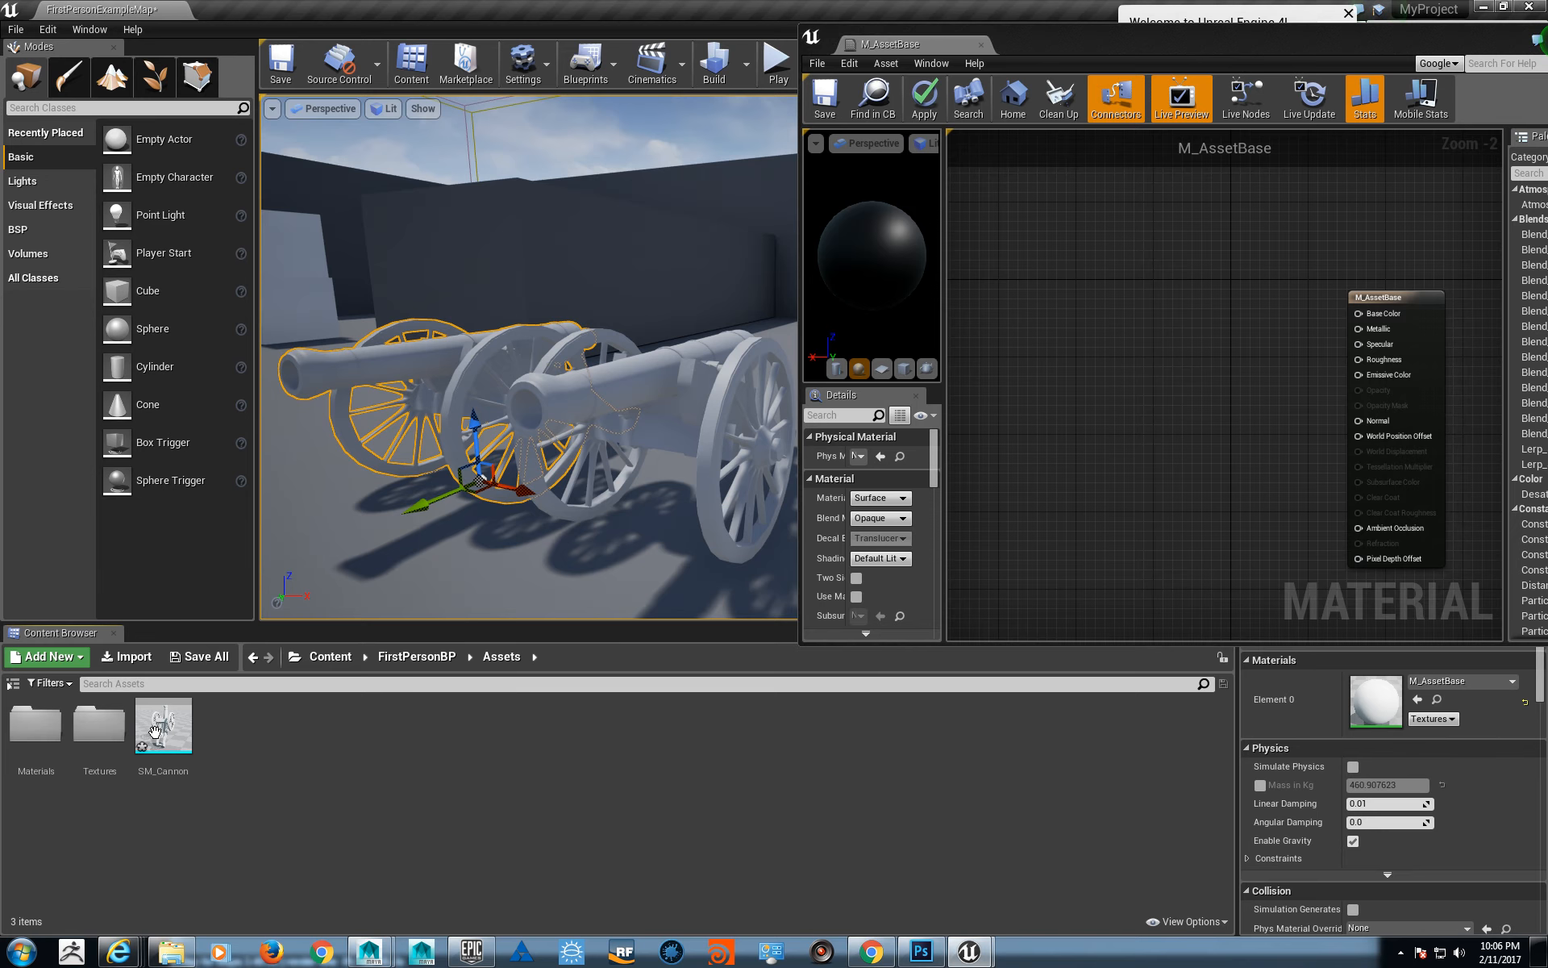
{"action": "double_click", "coordinate": [103, 735]}
{"action": "left_click", "coordinate": [38, 733]}
{"action": "left_click", "coordinate": [158, 769], "text": "shift"}
{"action": "left_click_drag", "start_coordinate": [158, 769], "coordinate": [1079, 336]}
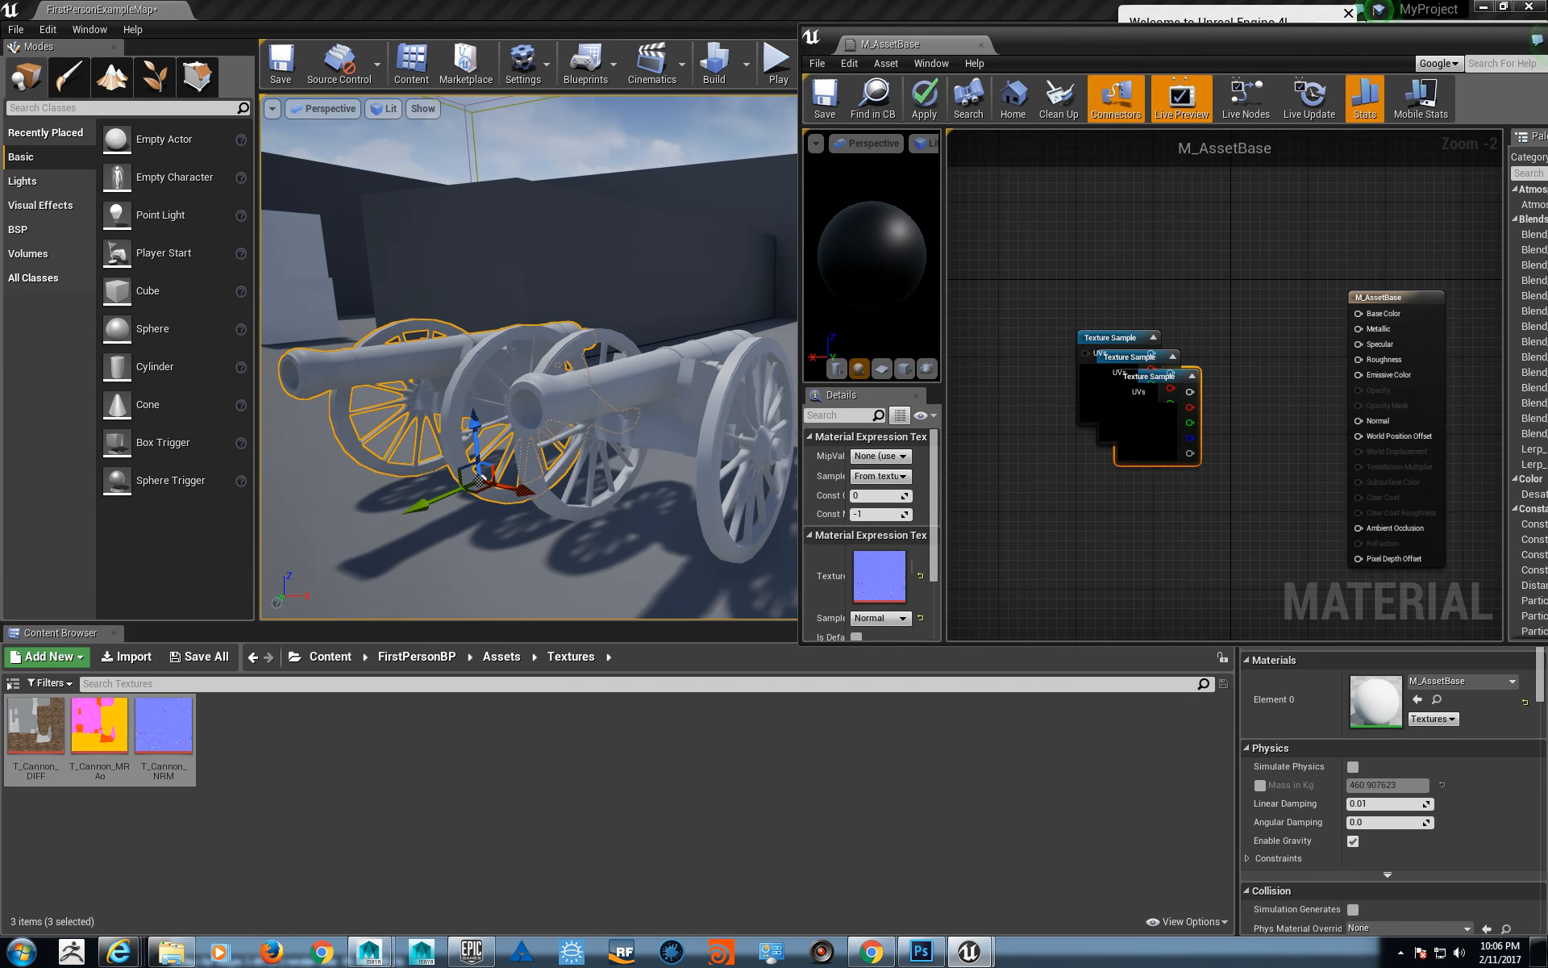
- Spread out the three texture sample nodes and connect the T_Cannon_NRM sample's RGB output to the material's Normal input
{"action": "scroll", "coordinate": [1086, 326], "scroll_direction": "up", "scroll_amount": 2}
{"action": "right_click_drag", "start_coordinate": [1087, 327], "coordinate": [1105, 308]}
{"action": "left_click_drag", "start_coordinate": [1060, 370], "coordinate": [1139, 253]}
{"action": "left_click_drag", "start_coordinate": [1112, 421], "coordinate": [1139, 448]}
{"action": "right_click_drag", "start_coordinate": [1217, 454], "coordinate": [1212, 334]}
{"action": "left_click_drag", "start_coordinate": [1113, 260], "coordinate": [1206, 257]}
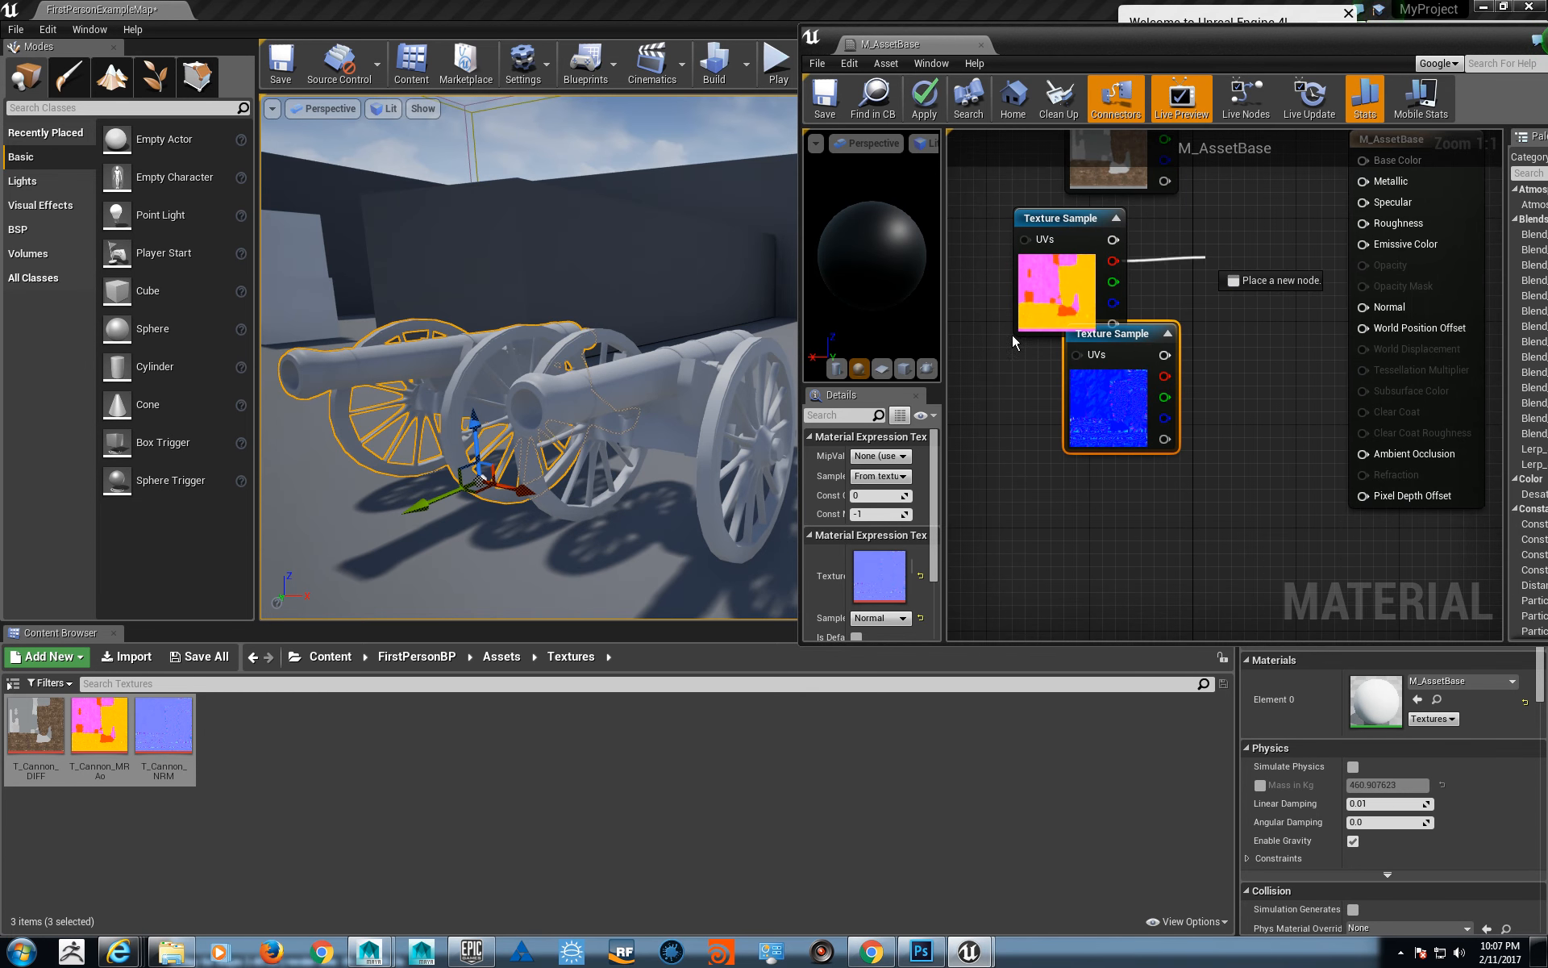
{"action": "left_click_drag", "start_coordinate": [1041, 250], "coordinate": [1053, 496]}
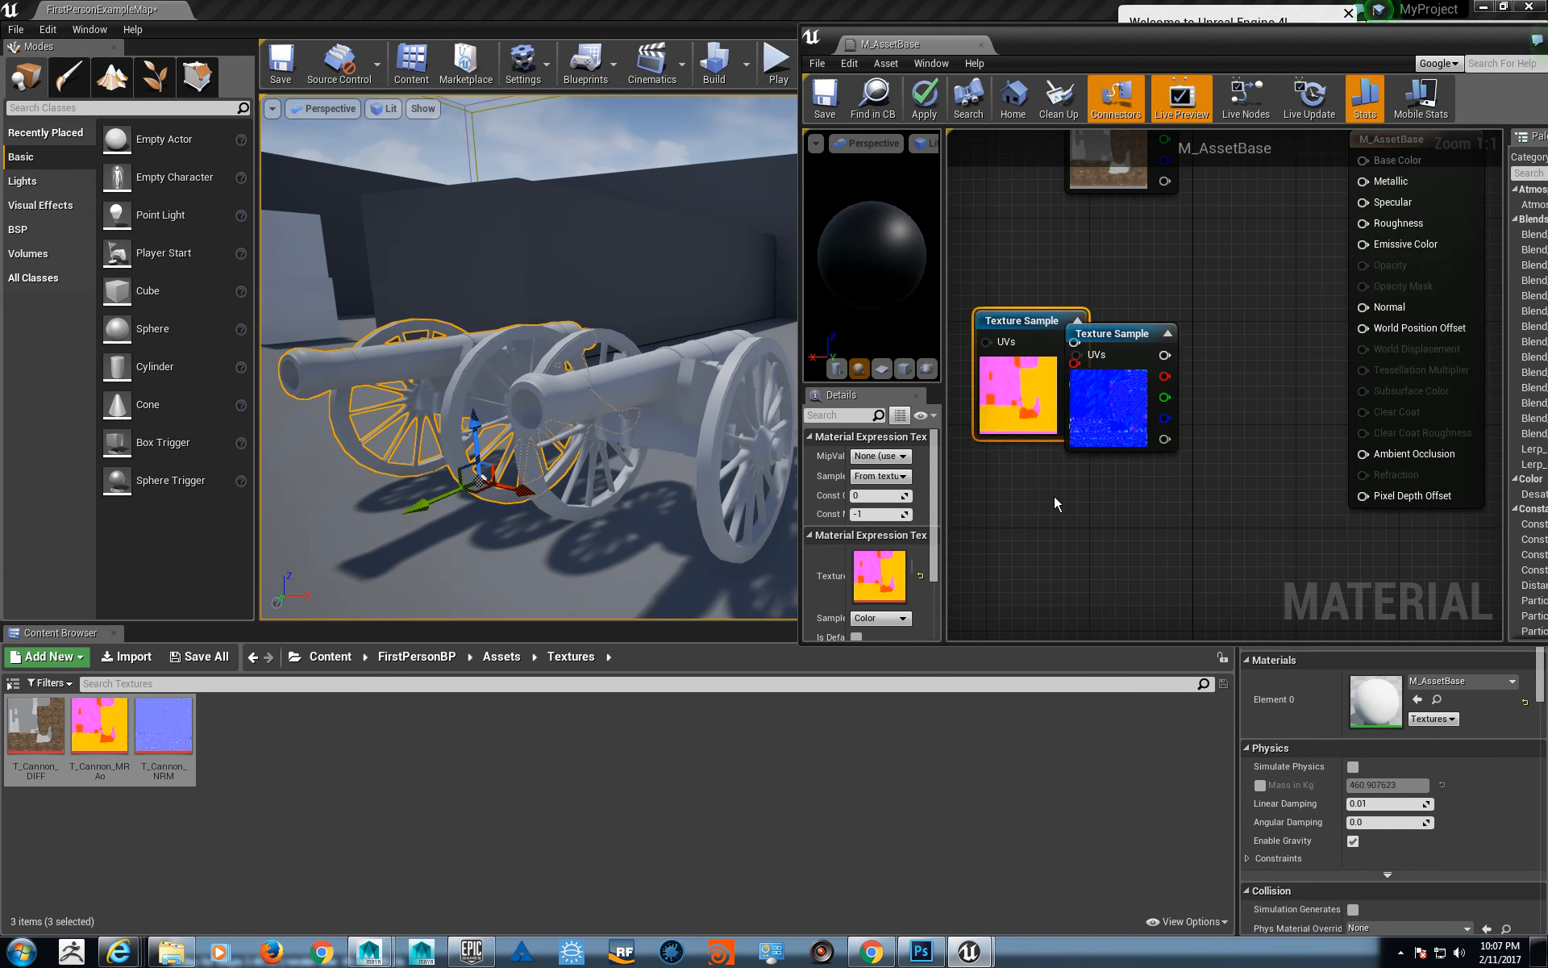
{"action": "left_click", "coordinate": [1234, 289]}
{"action": "right_click_drag", "start_coordinate": [1255, 337], "coordinate": [1190, 325]}
{"action": "left_click_drag", "start_coordinate": [1097, 321], "coordinate": [1299, 296]}
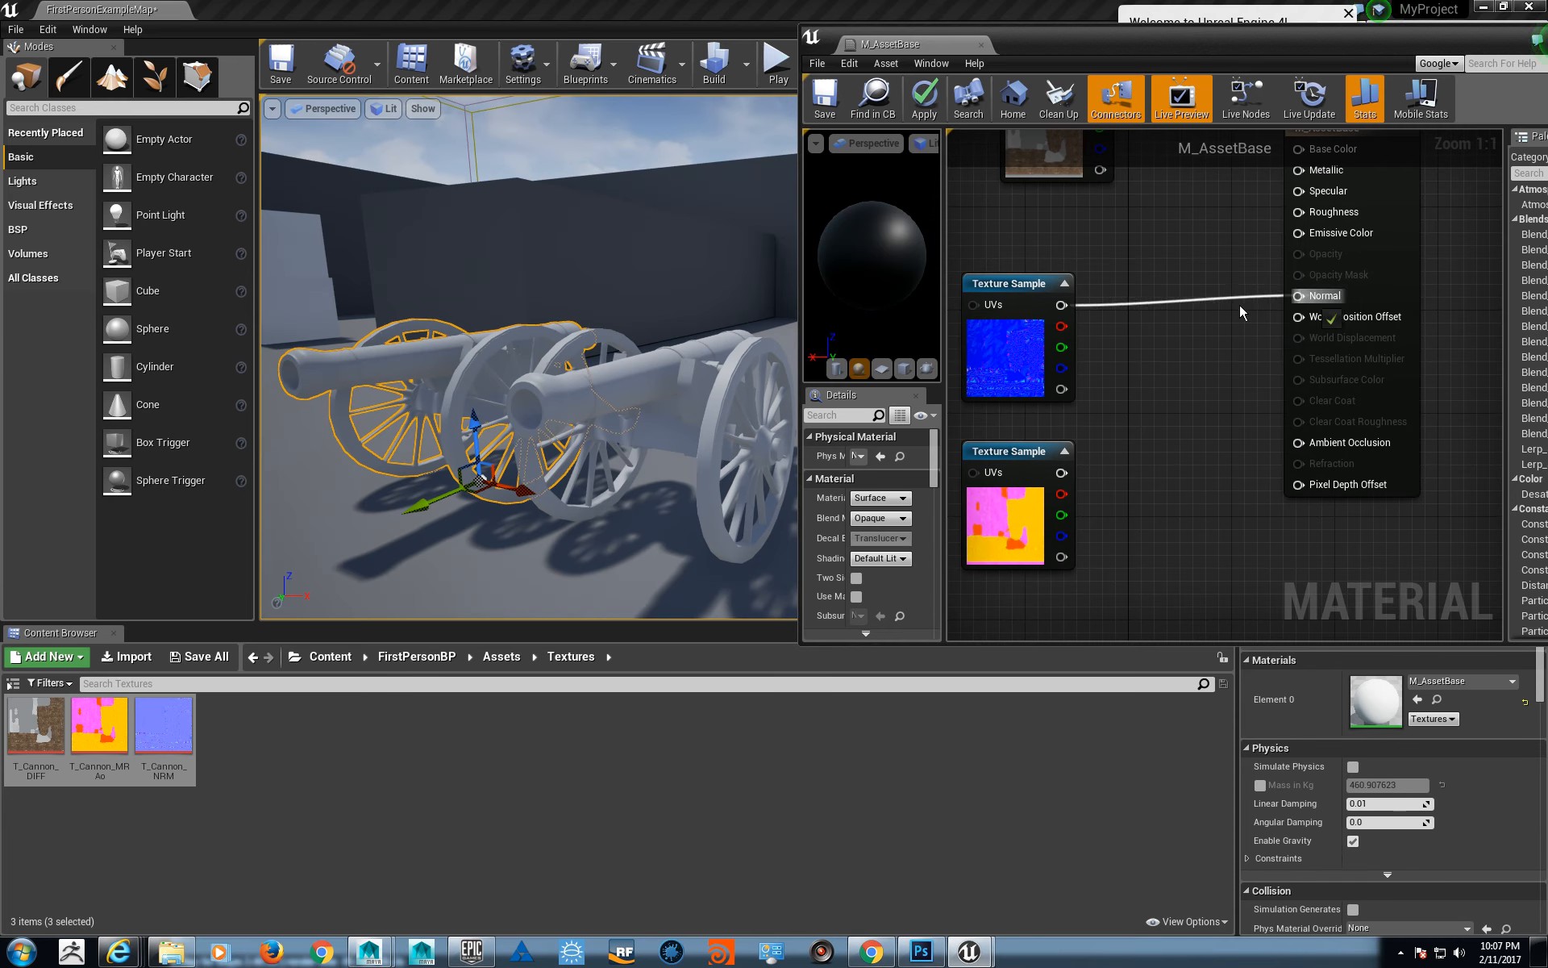
{"action": "right_click_drag", "start_coordinate": [1018, 343], "coordinate": [1133, 412]}
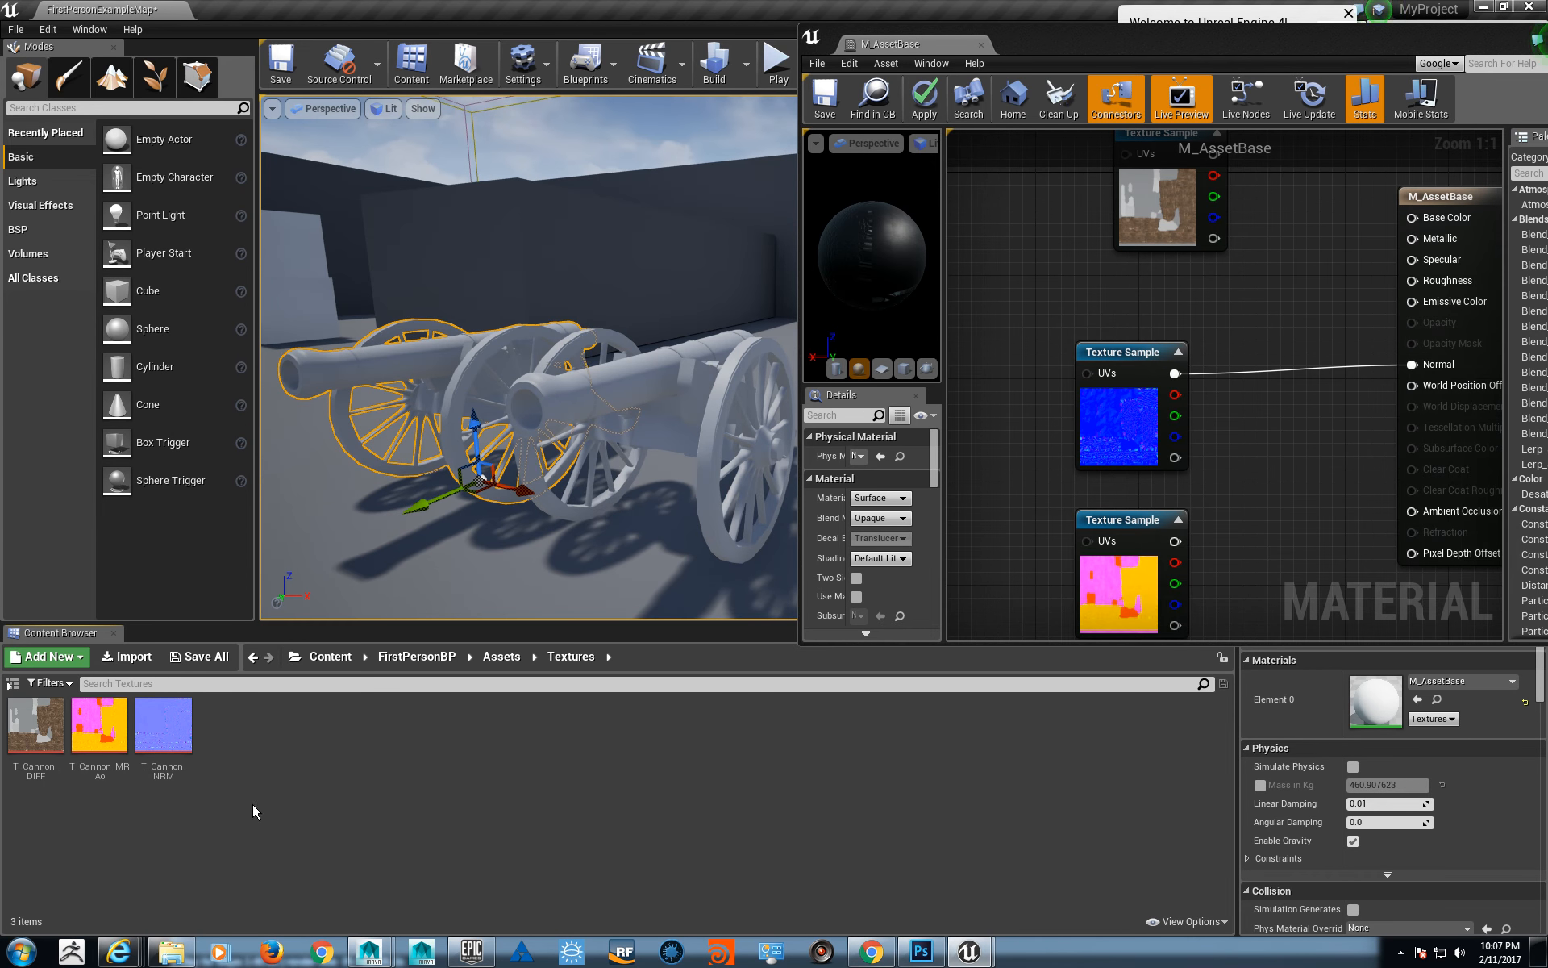
- Open T_Cannon_NRM in a maximized editor window to examine its texture settings, and close the texture
{"action": "double_click", "coordinate": [159, 739]}
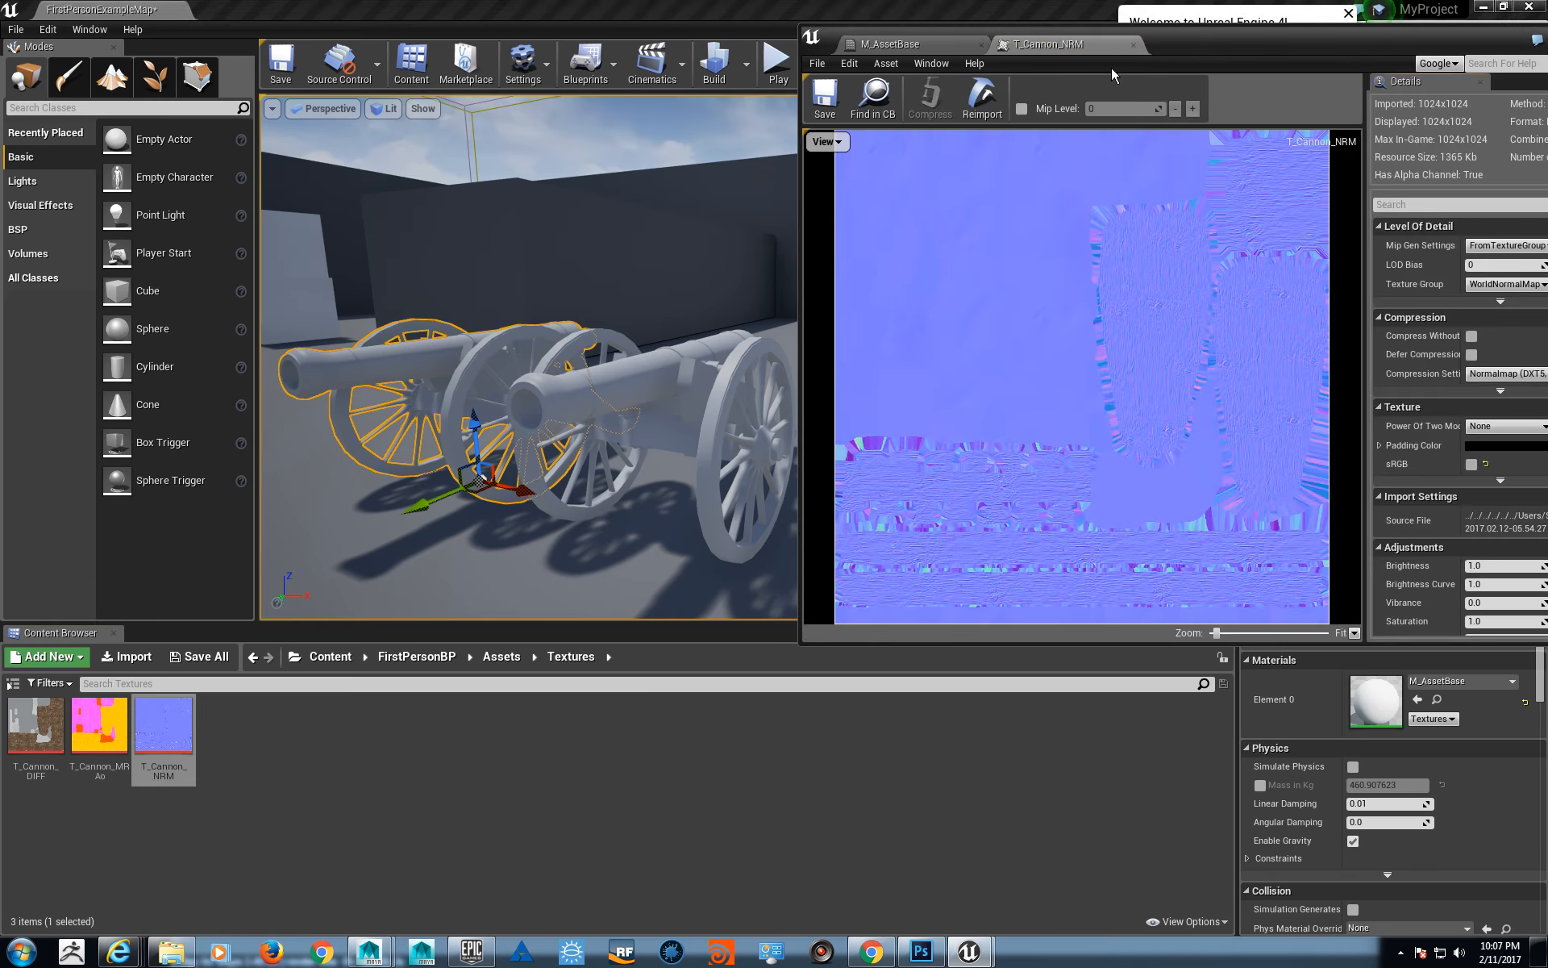
{"action": "double_click", "coordinate": [1202, 29]}
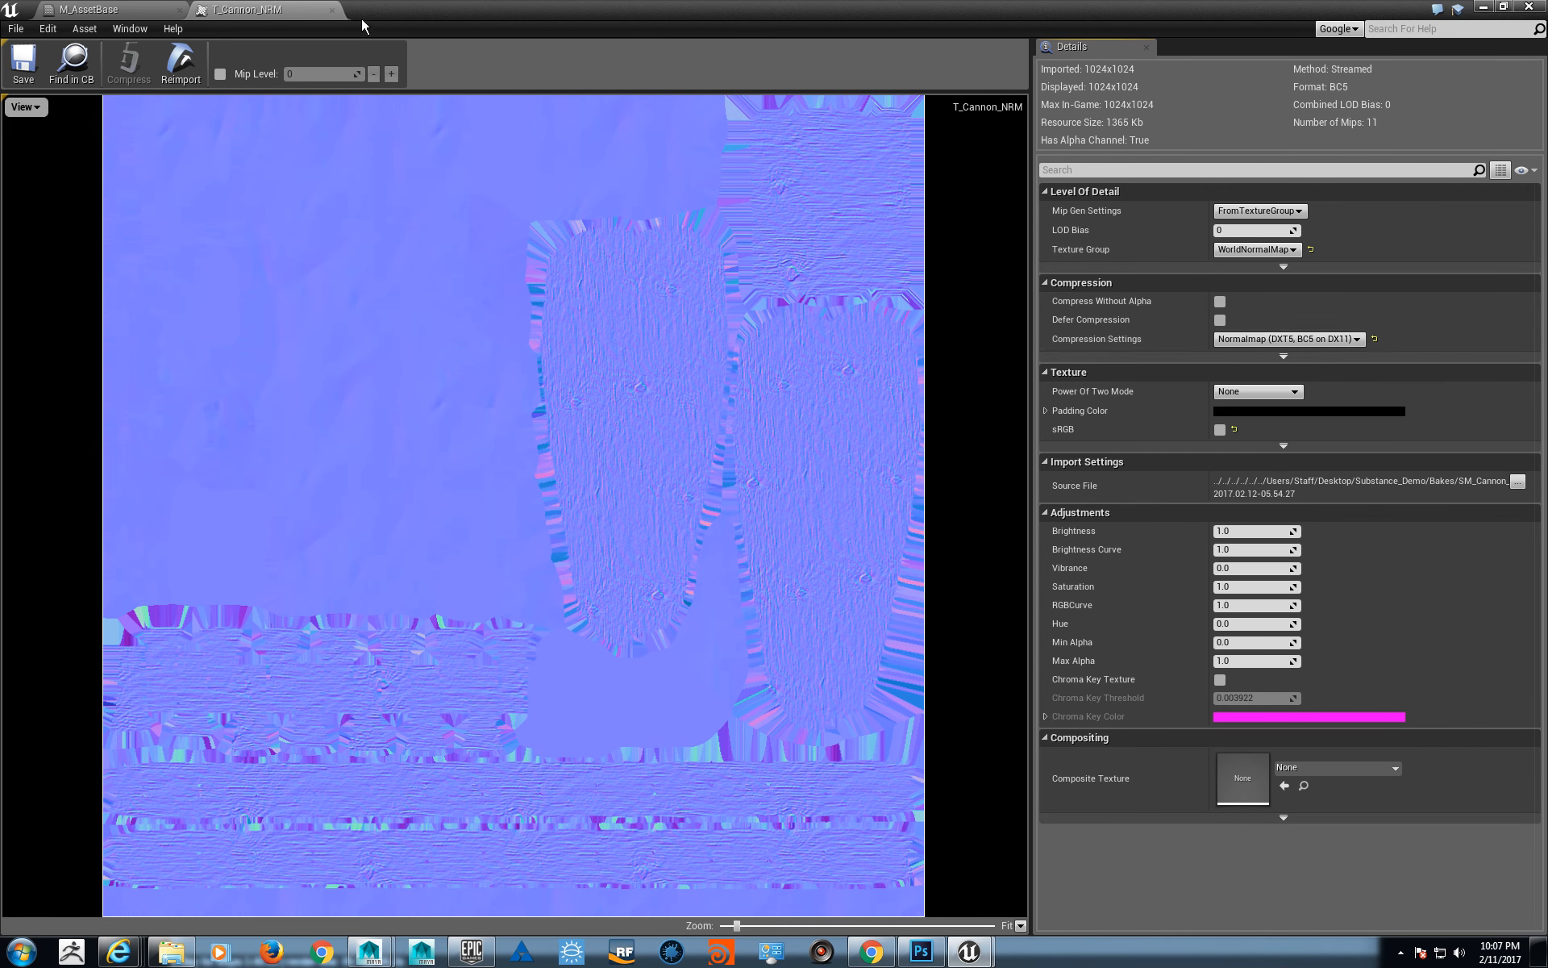
{"action": "left_click", "coordinate": [332, 10]}
- Check the sampler type of the diffuse, normal and MRAo texture samples in the M_AssetBase graph
{"action": "right_click_drag", "start_coordinate": [449, 251], "coordinate": [455, 382]}
{"action": "left_click", "coordinate": [462, 325]}
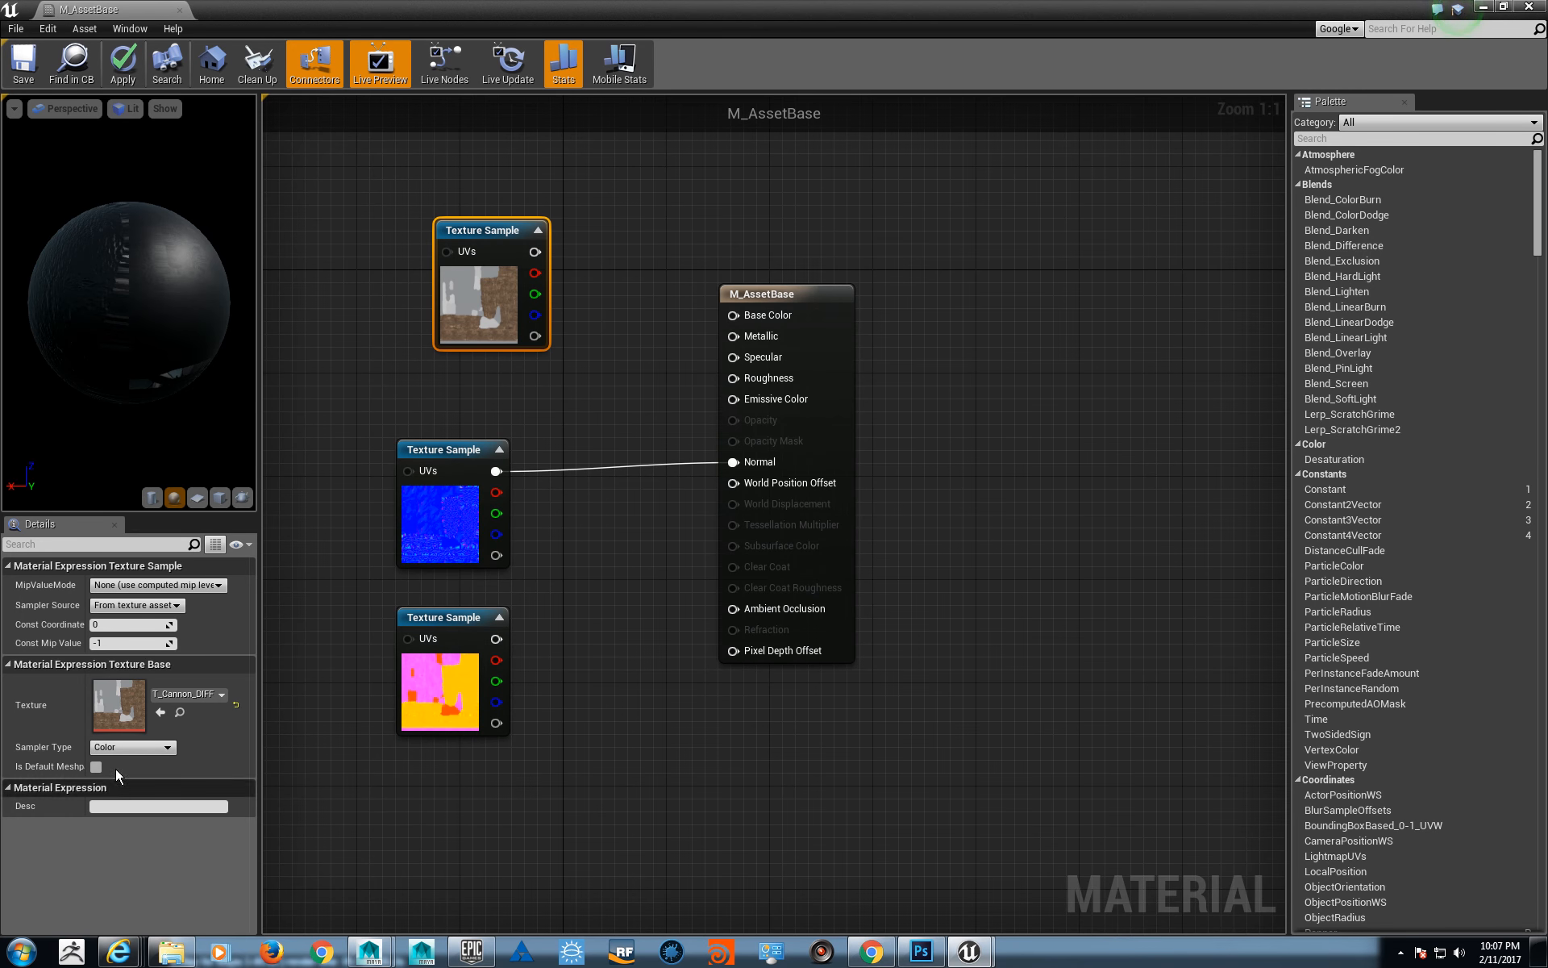
{"action": "left_click", "coordinate": [472, 524]}
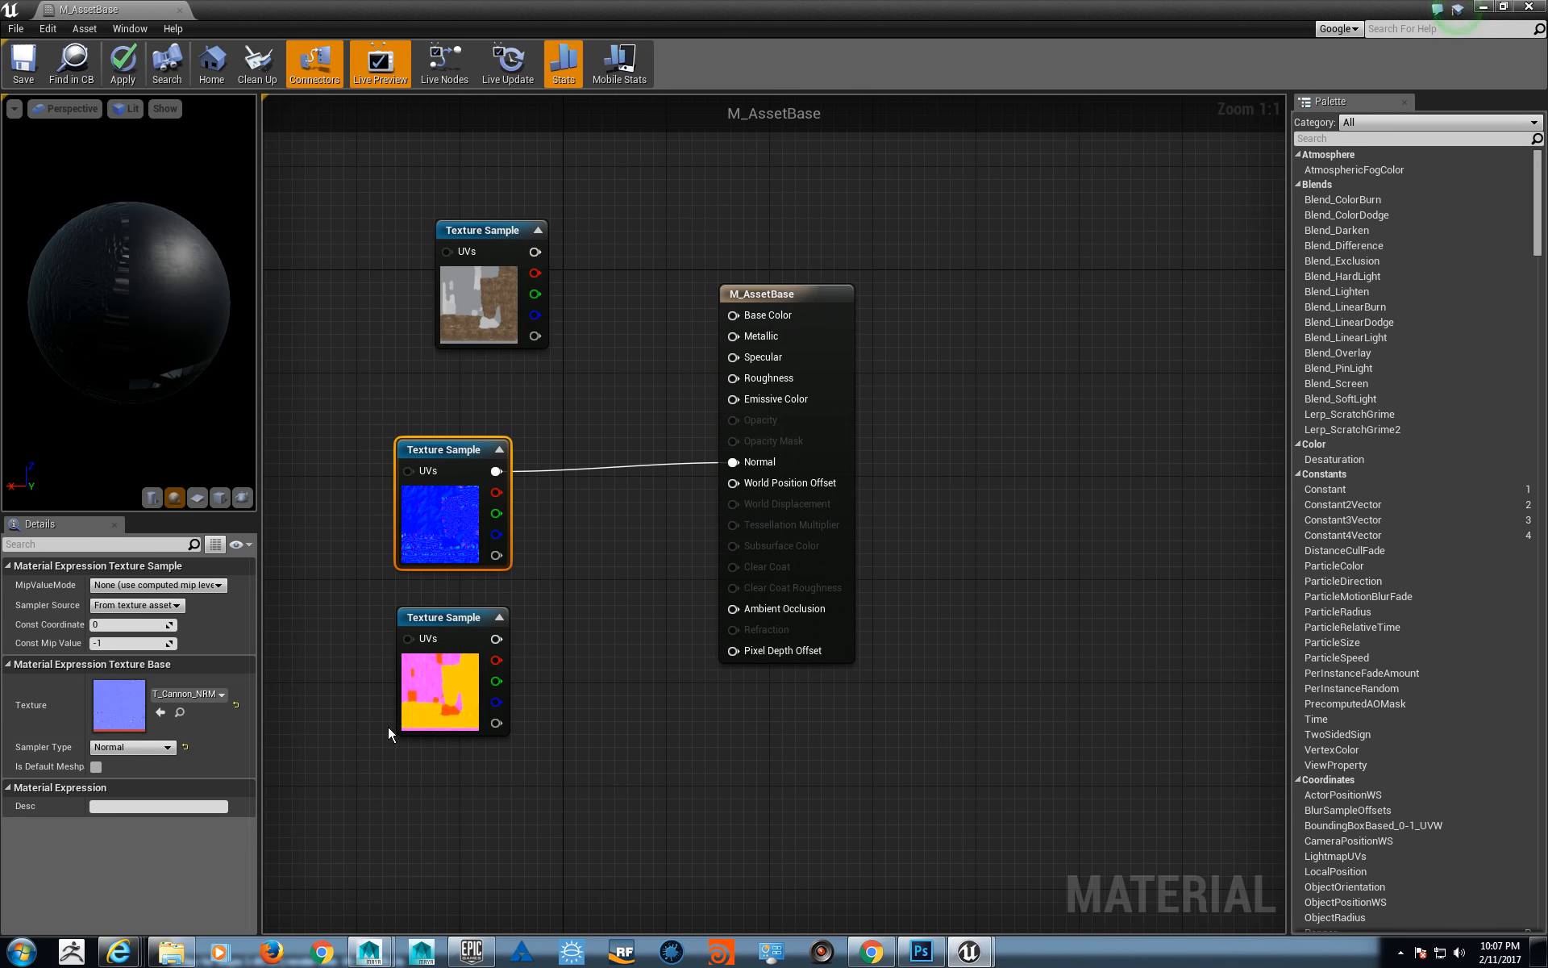
{"action": "left_click", "coordinate": [452, 690]}
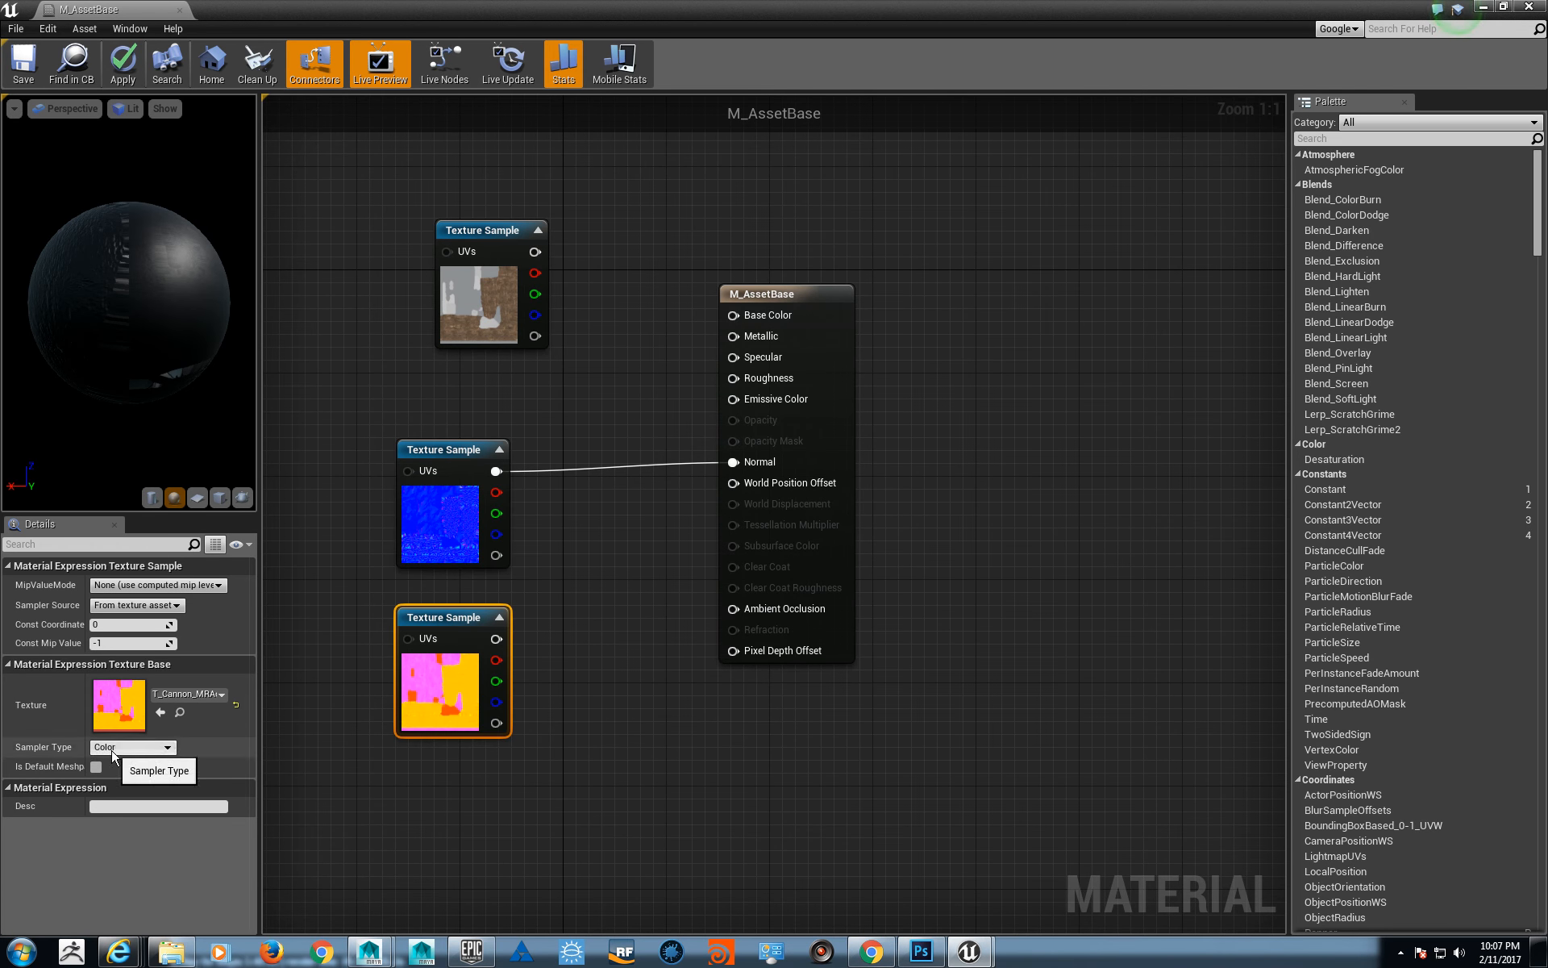
{"action": "left_click", "coordinate": [369, 617]}
{"action": "right_click_drag", "start_coordinate": [365, 345], "coordinate": [372, 392]}
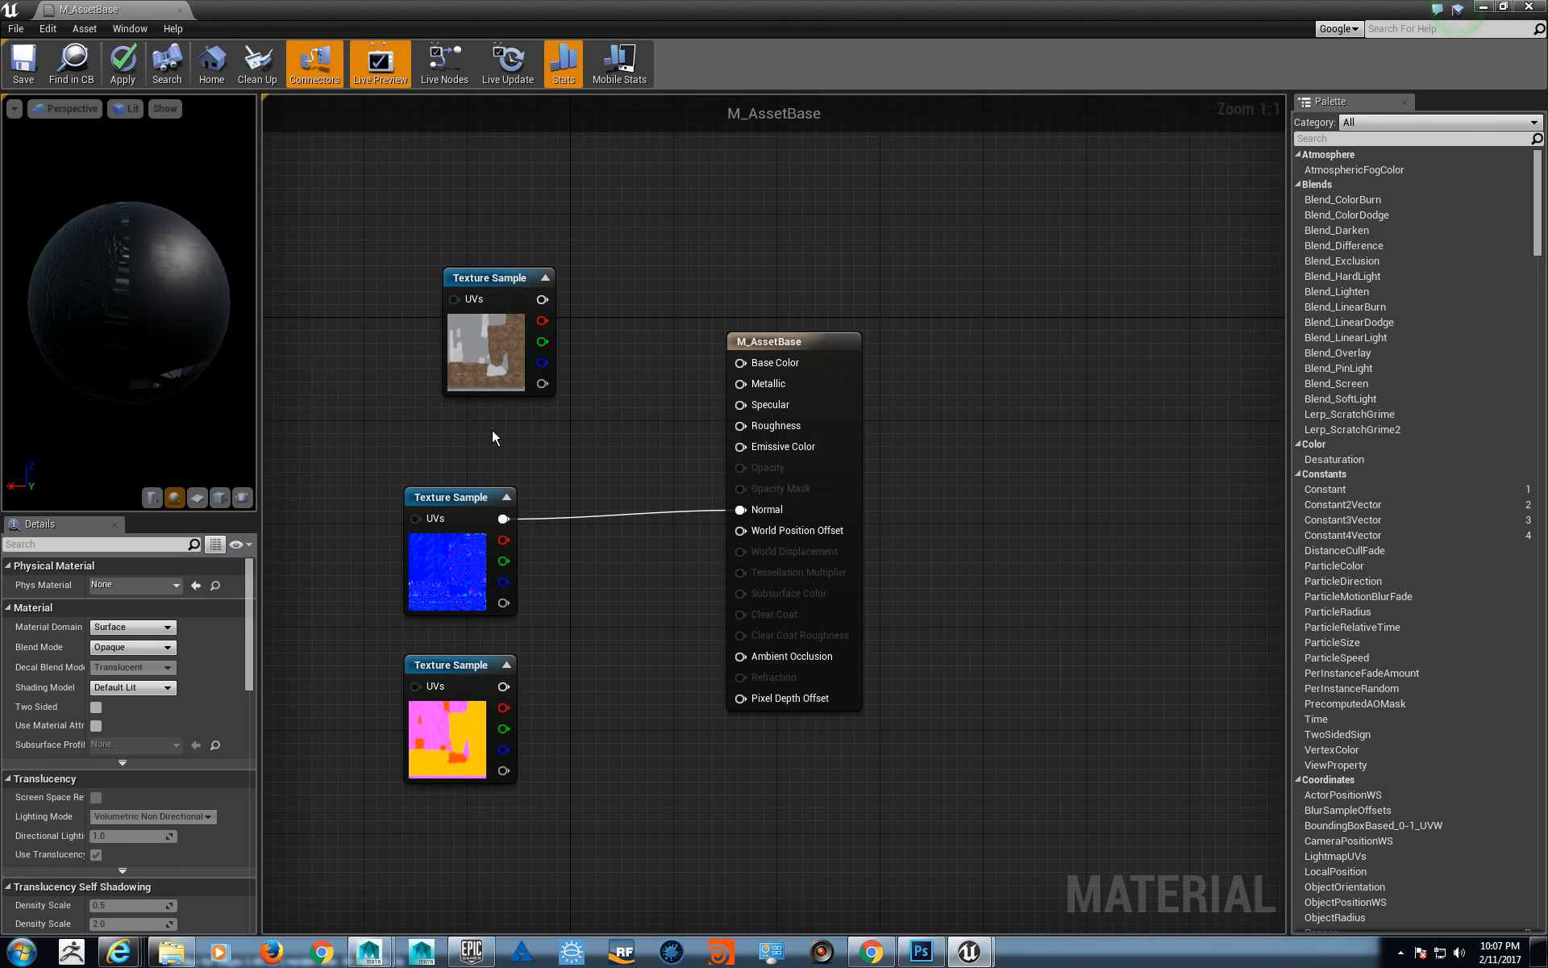
- Reposition the T_Cannon_DIFF sample and connect its RGB output to the material's Base Color input
{"action": "right_click_drag", "start_coordinate": [538, 448], "coordinate": [551, 458]}
{"action": "left_click_drag", "start_coordinate": [463, 402], "coordinate": [398, 415]}
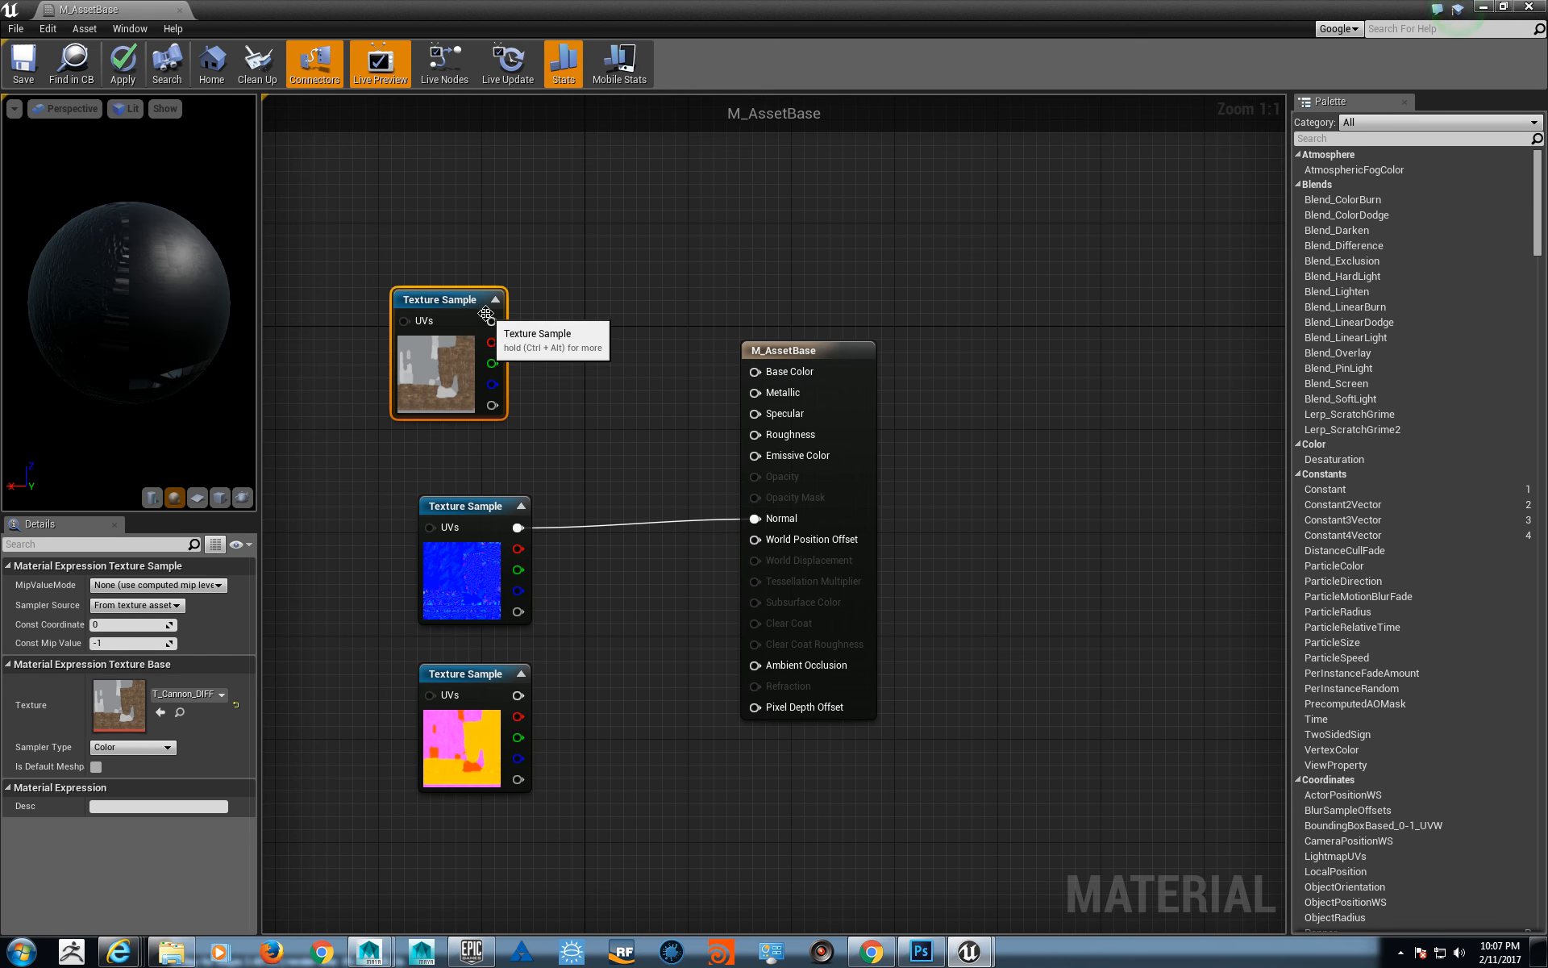
{"action": "left_click_drag", "start_coordinate": [500, 321], "coordinate": [756, 372]}
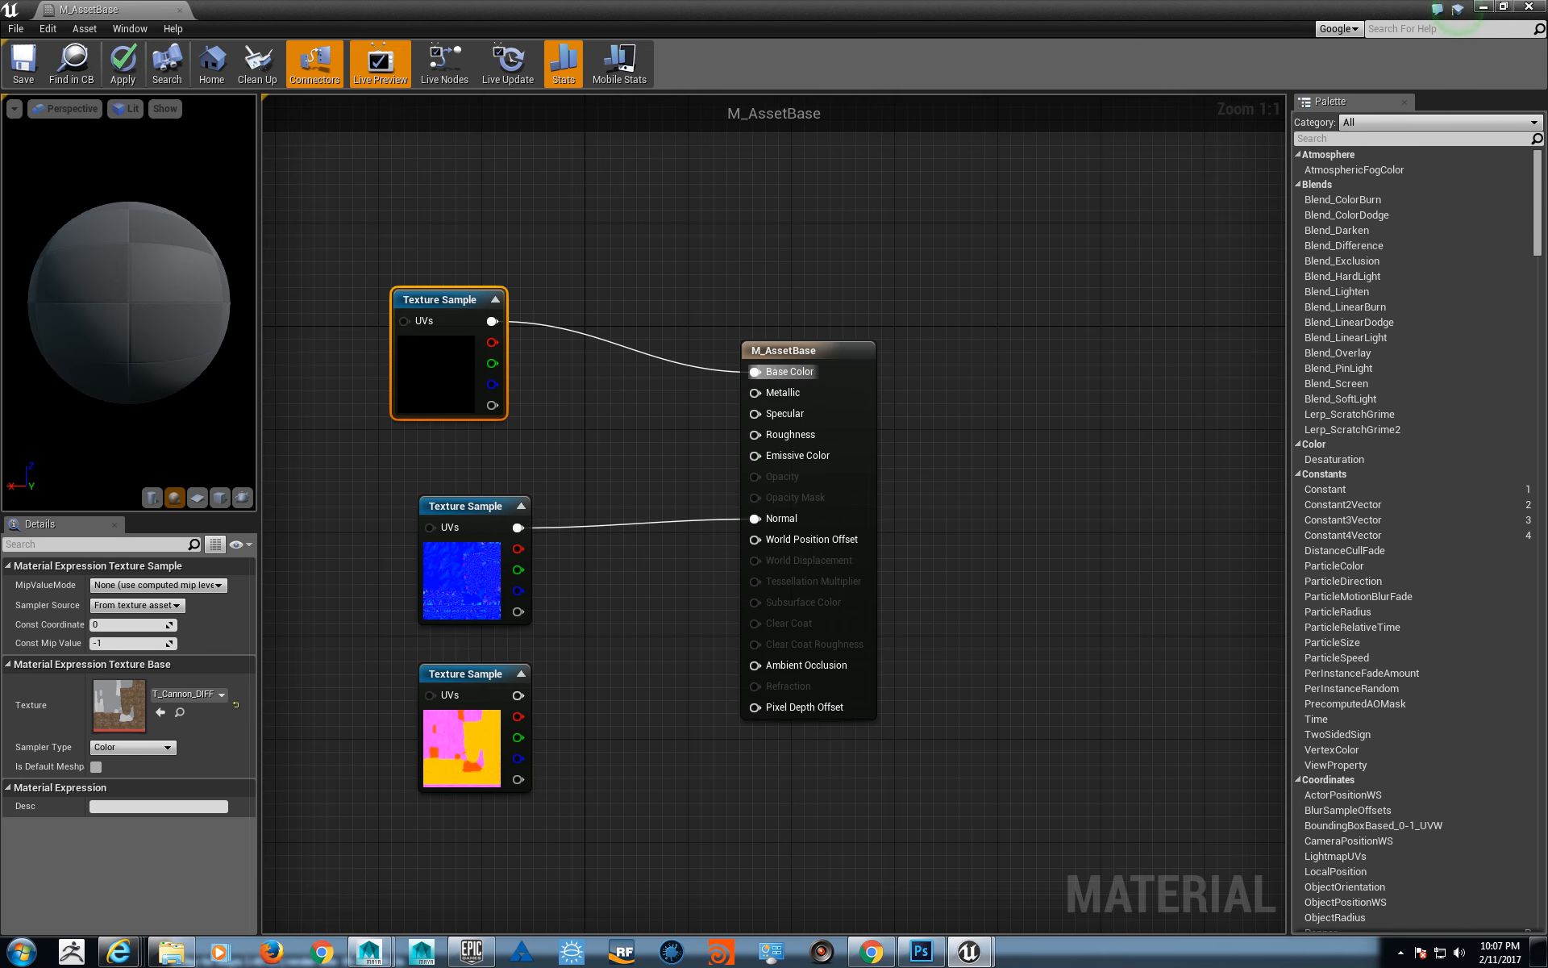
- Open T_Cannon_MRAo from its texture sample, examine its colour channels separately, and close the texture
{"action": "right_click_drag", "start_coordinate": [598, 694], "coordinate": [632, 637]}
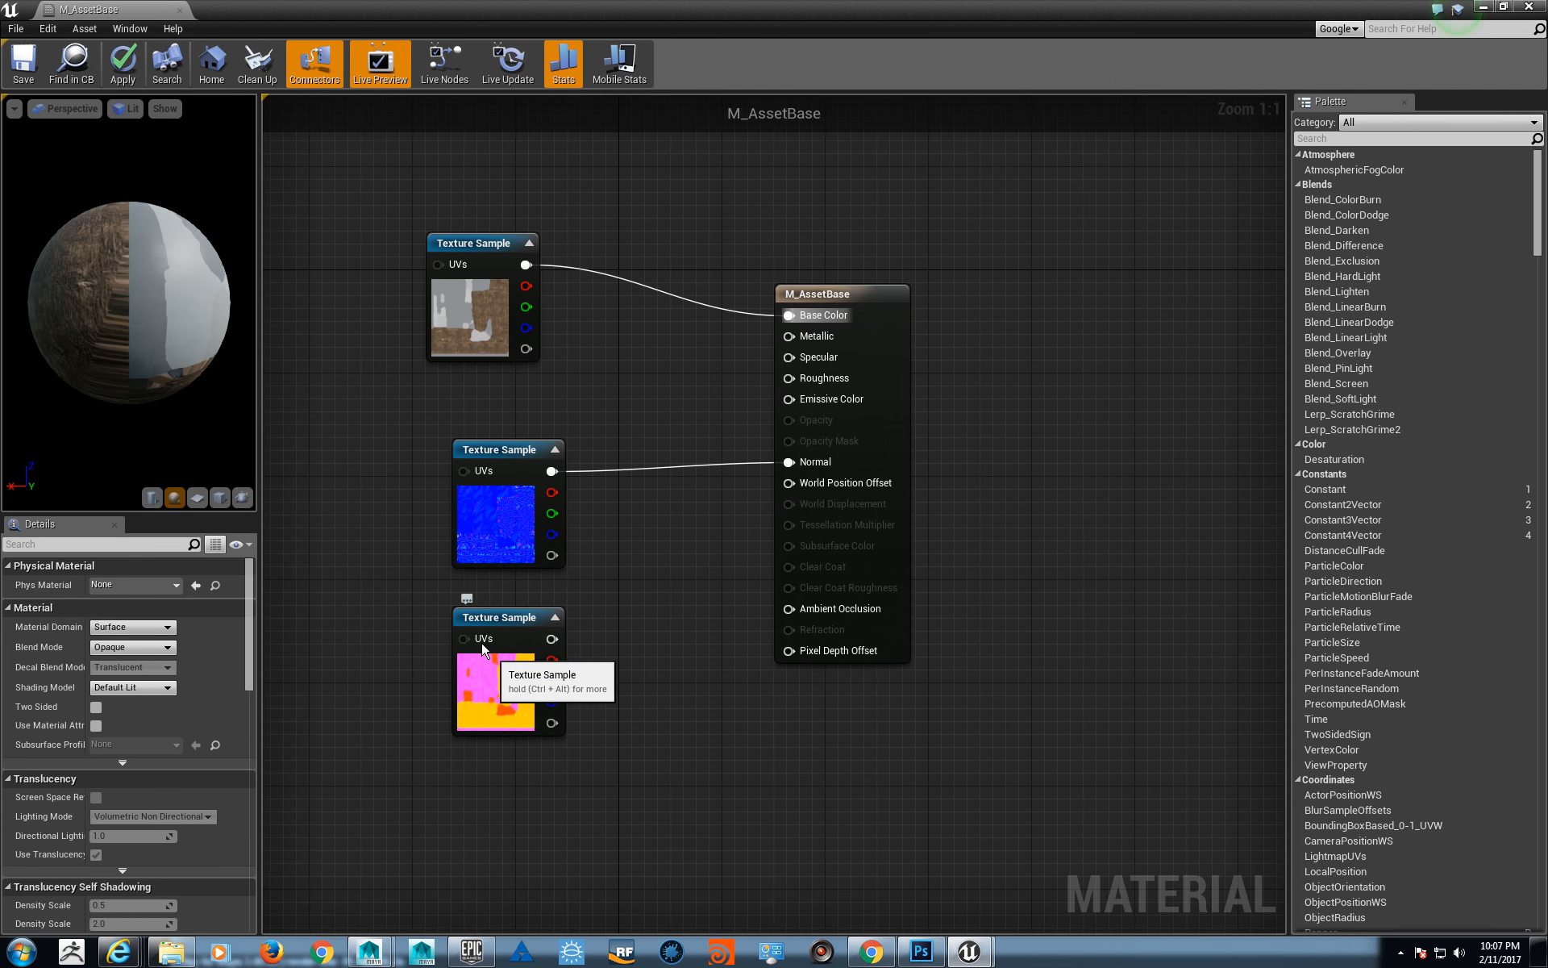
{"action": "left_click_drag", "start_coordinate": [510, 695], "coordinate": [484, 669]}
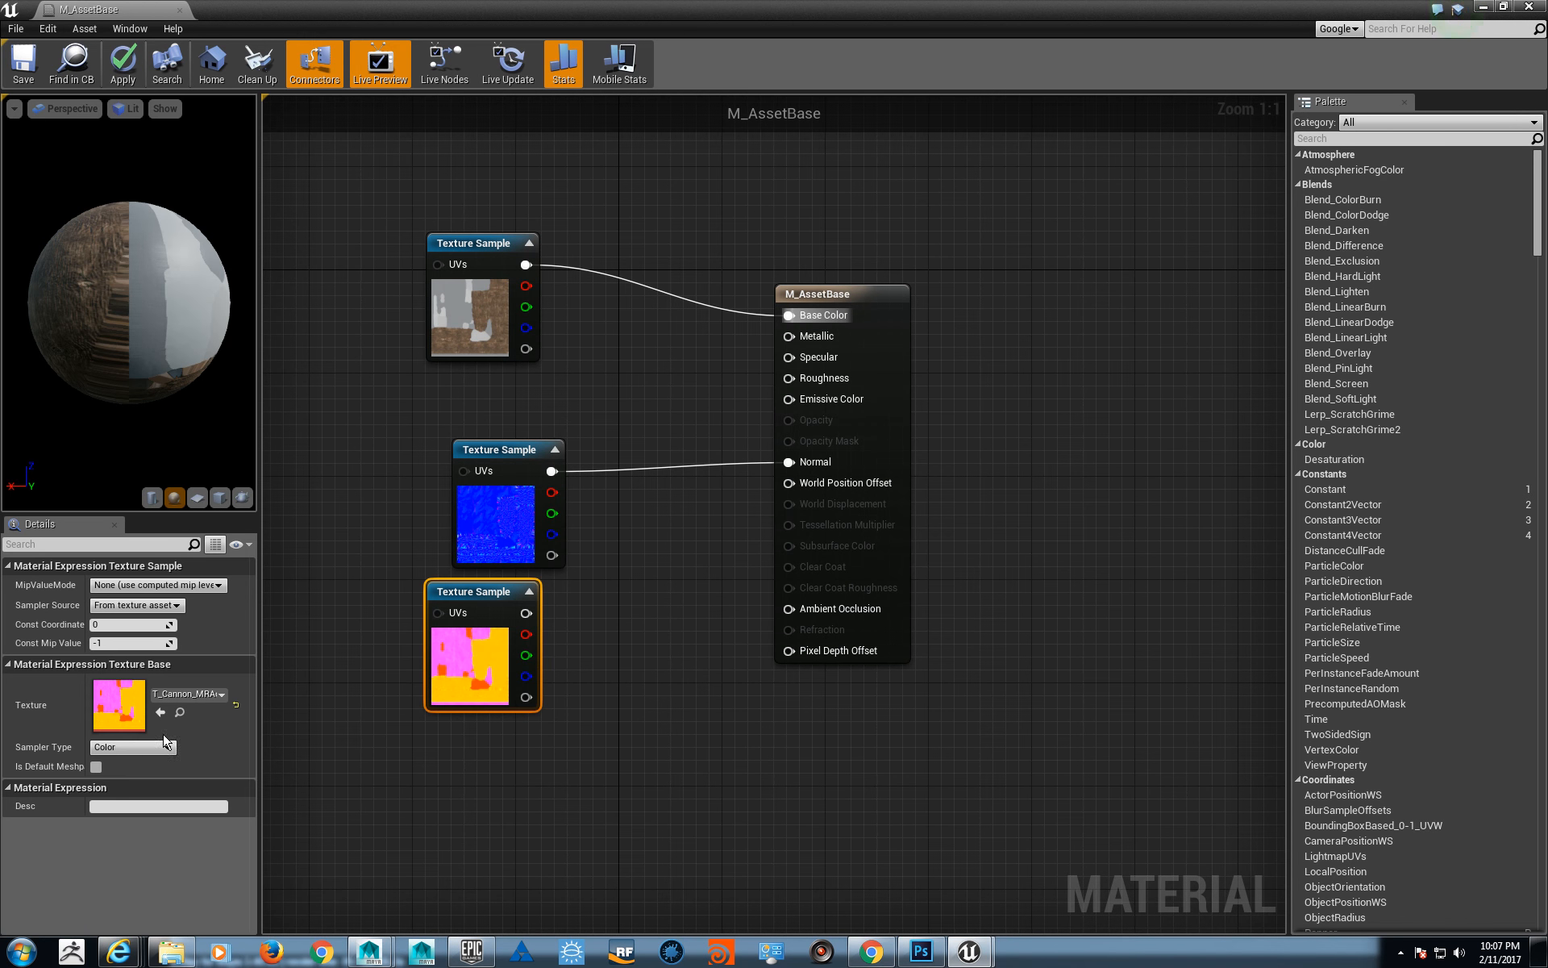
{"action": "double_click", "coordinate": [104, 704]}
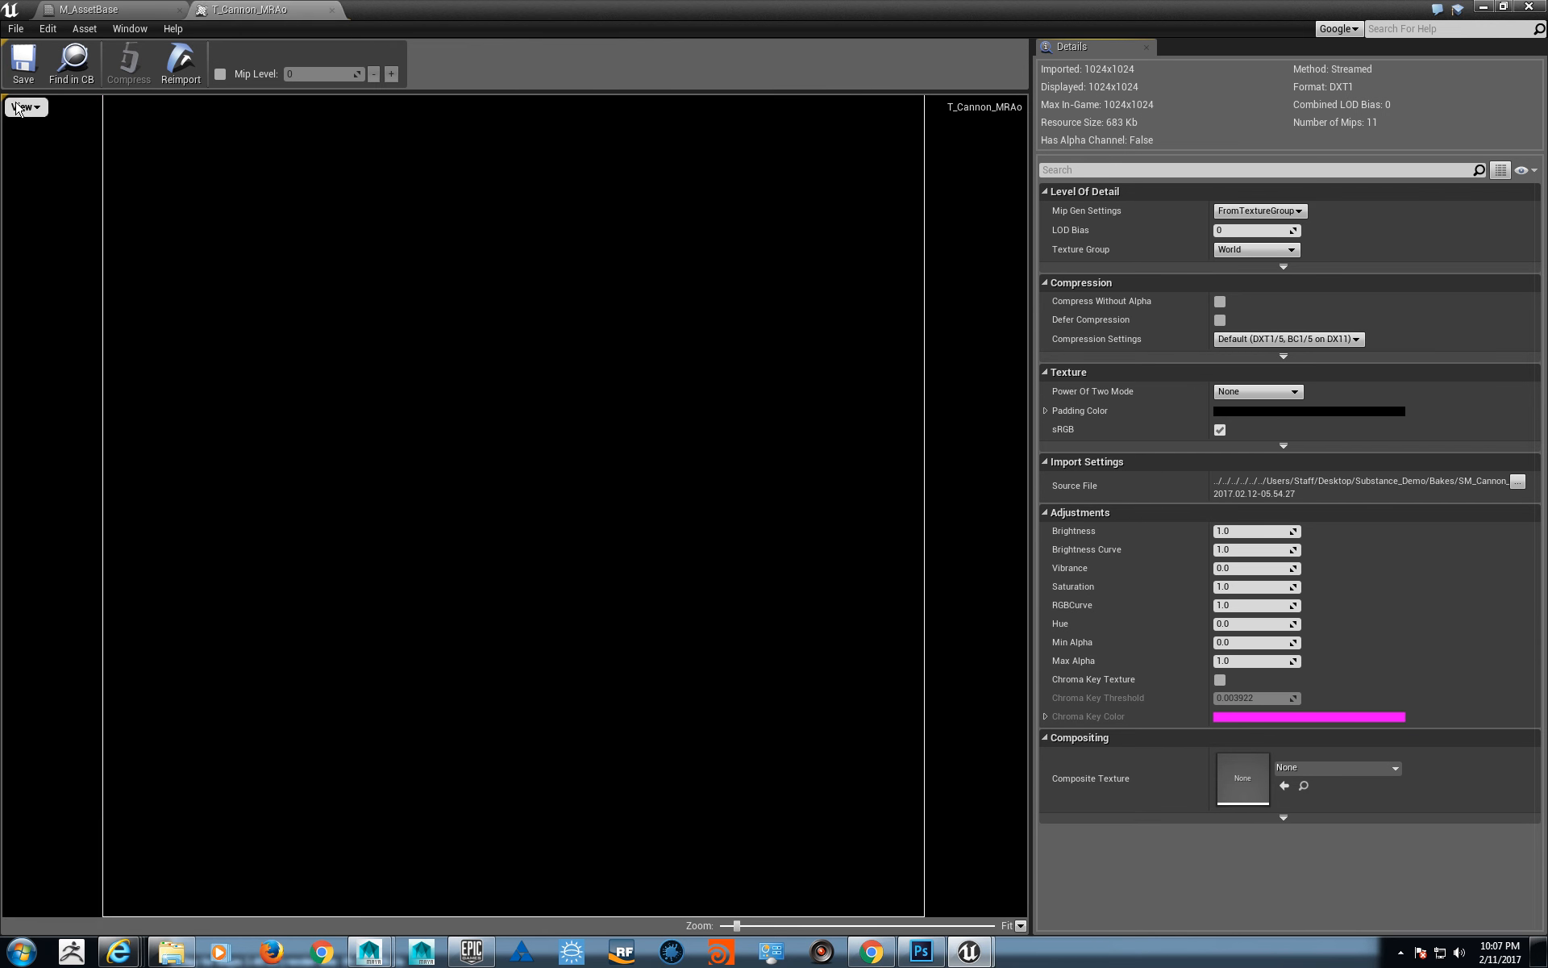
{"action": "left_click", "coordinate": [25, 106]}
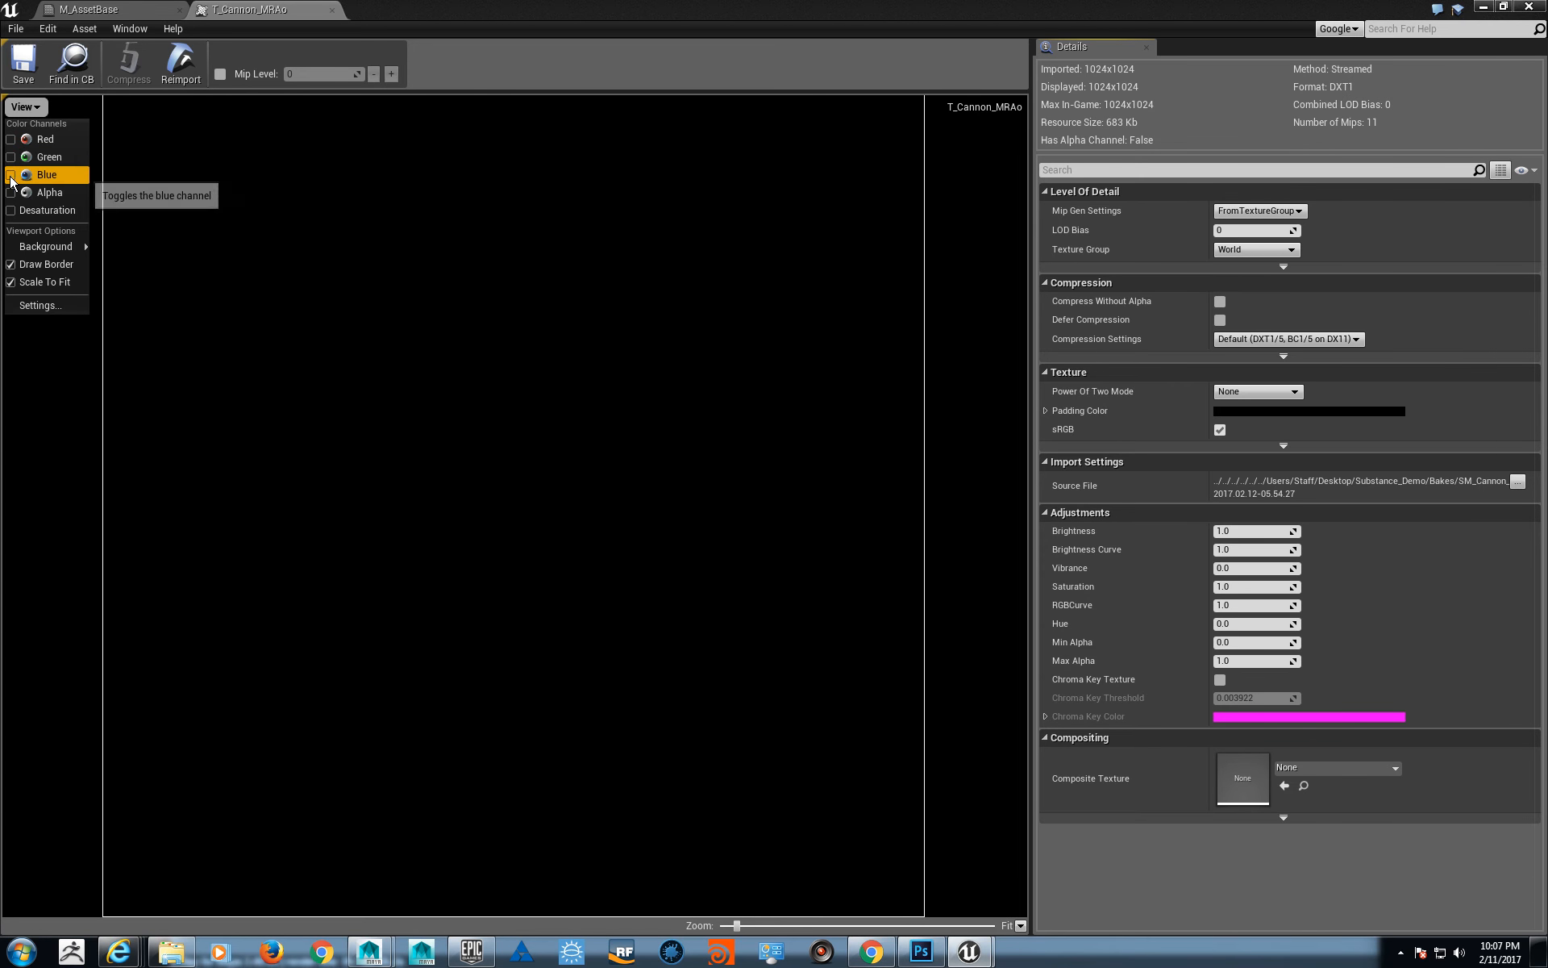
{"action": "left_click", "coordinate": [11, 176]}
{"action": "left_click", "coordinate": [11, 175]}
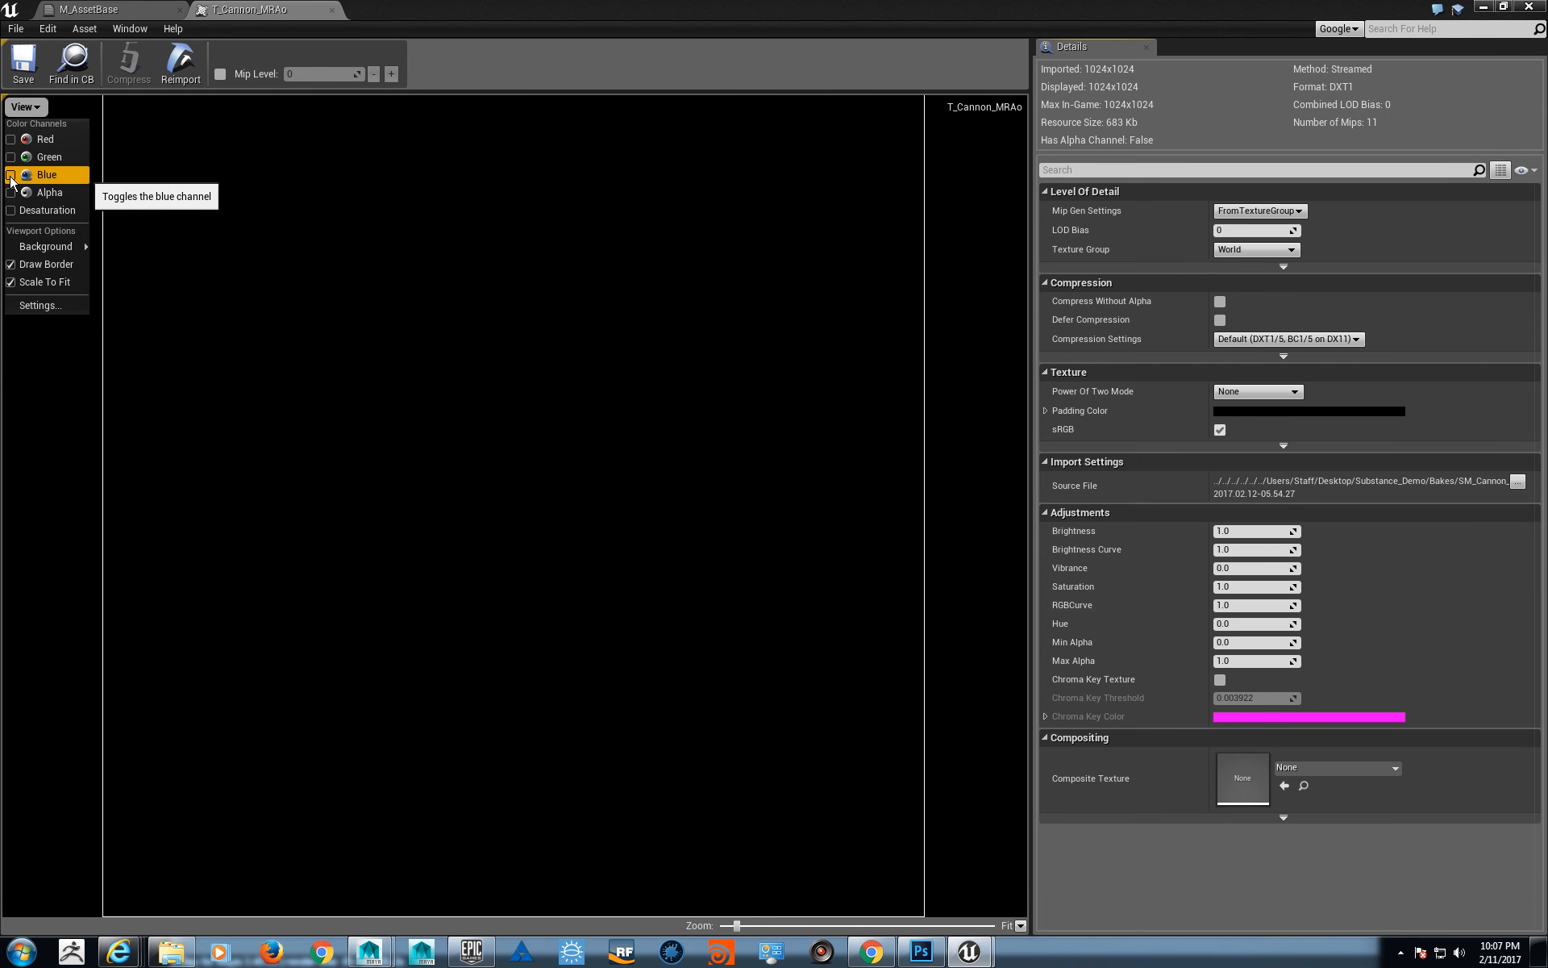
{"action": "left_click", "coordinate": [10, 158]}
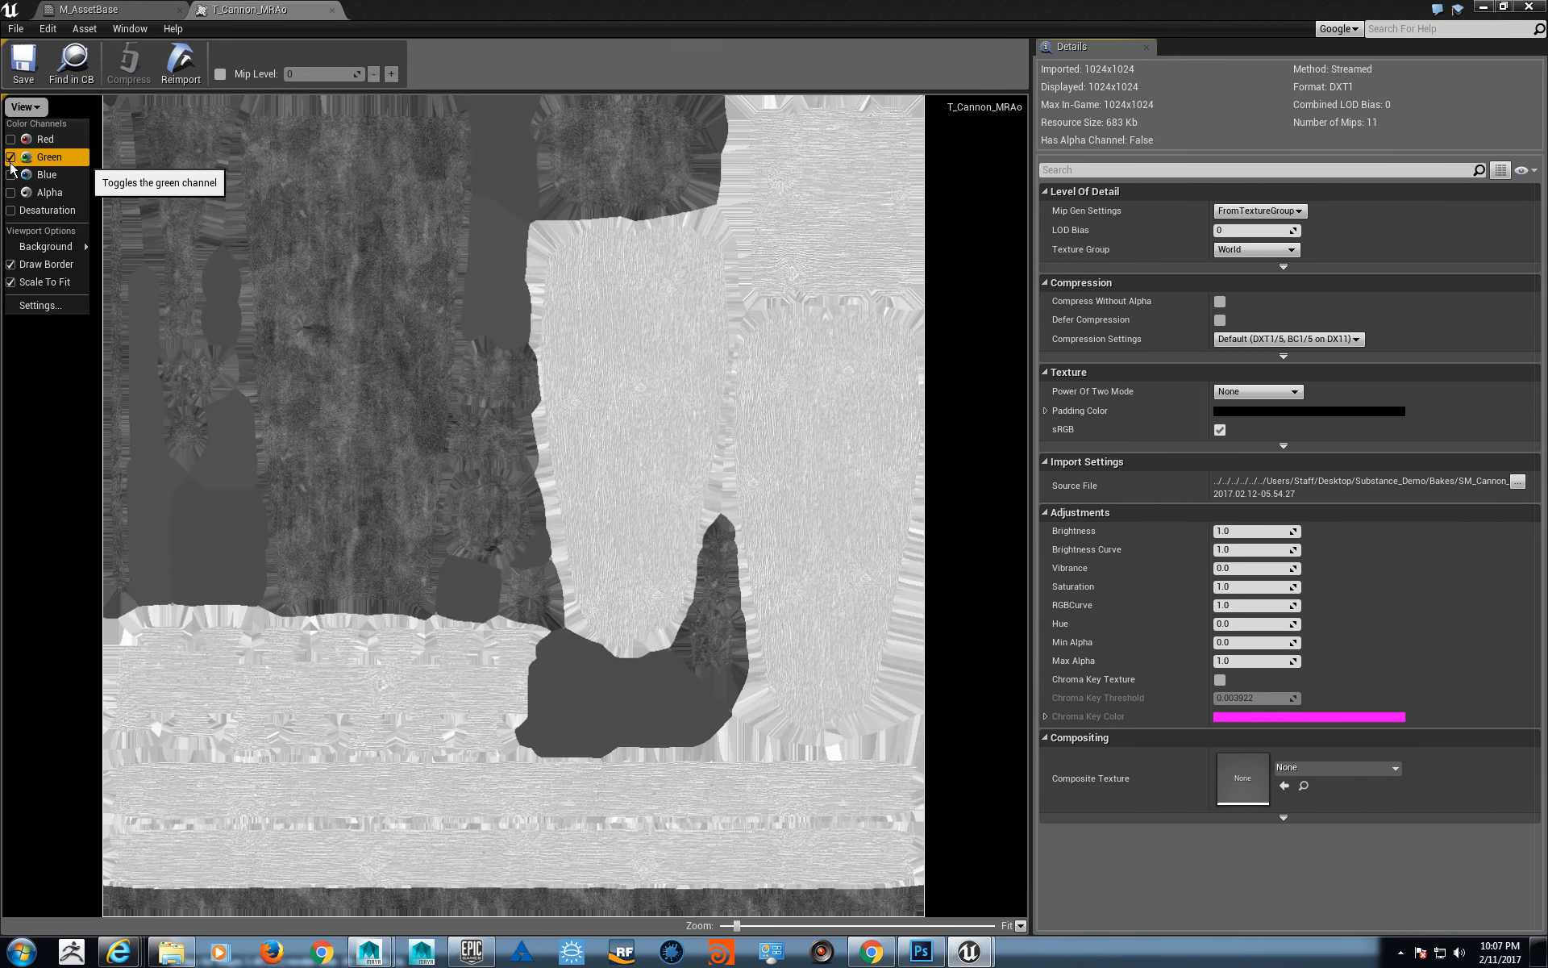
{"action": "left_click", "coordinate": [10, 159]}
{"action": "left_click", "coordinate": [331, 10]}
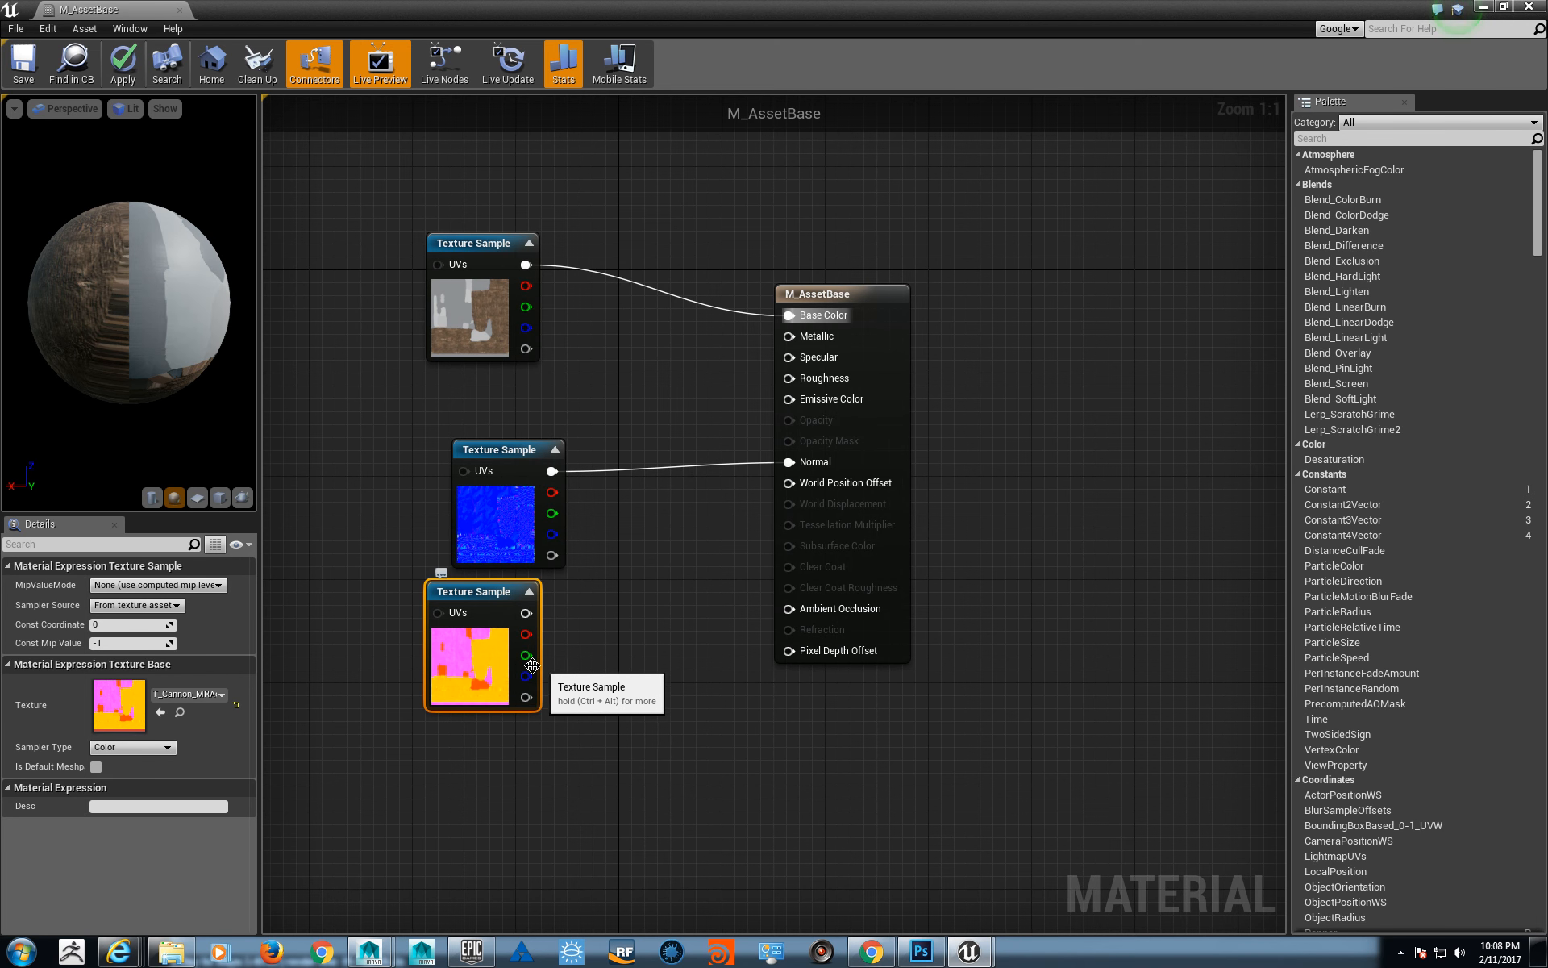
- Connect the T_Cannon_MRAo sample's blue channel to Metallic and its green channel to Roughness, and check the material preview
{"action": "left_click_drag", "start_coordinate": [524, 676], "coordinate": [795, 337]}
{"action": "left_click_drag", "start_coordinate": [526, 655], "coordinate": [798, 377]}
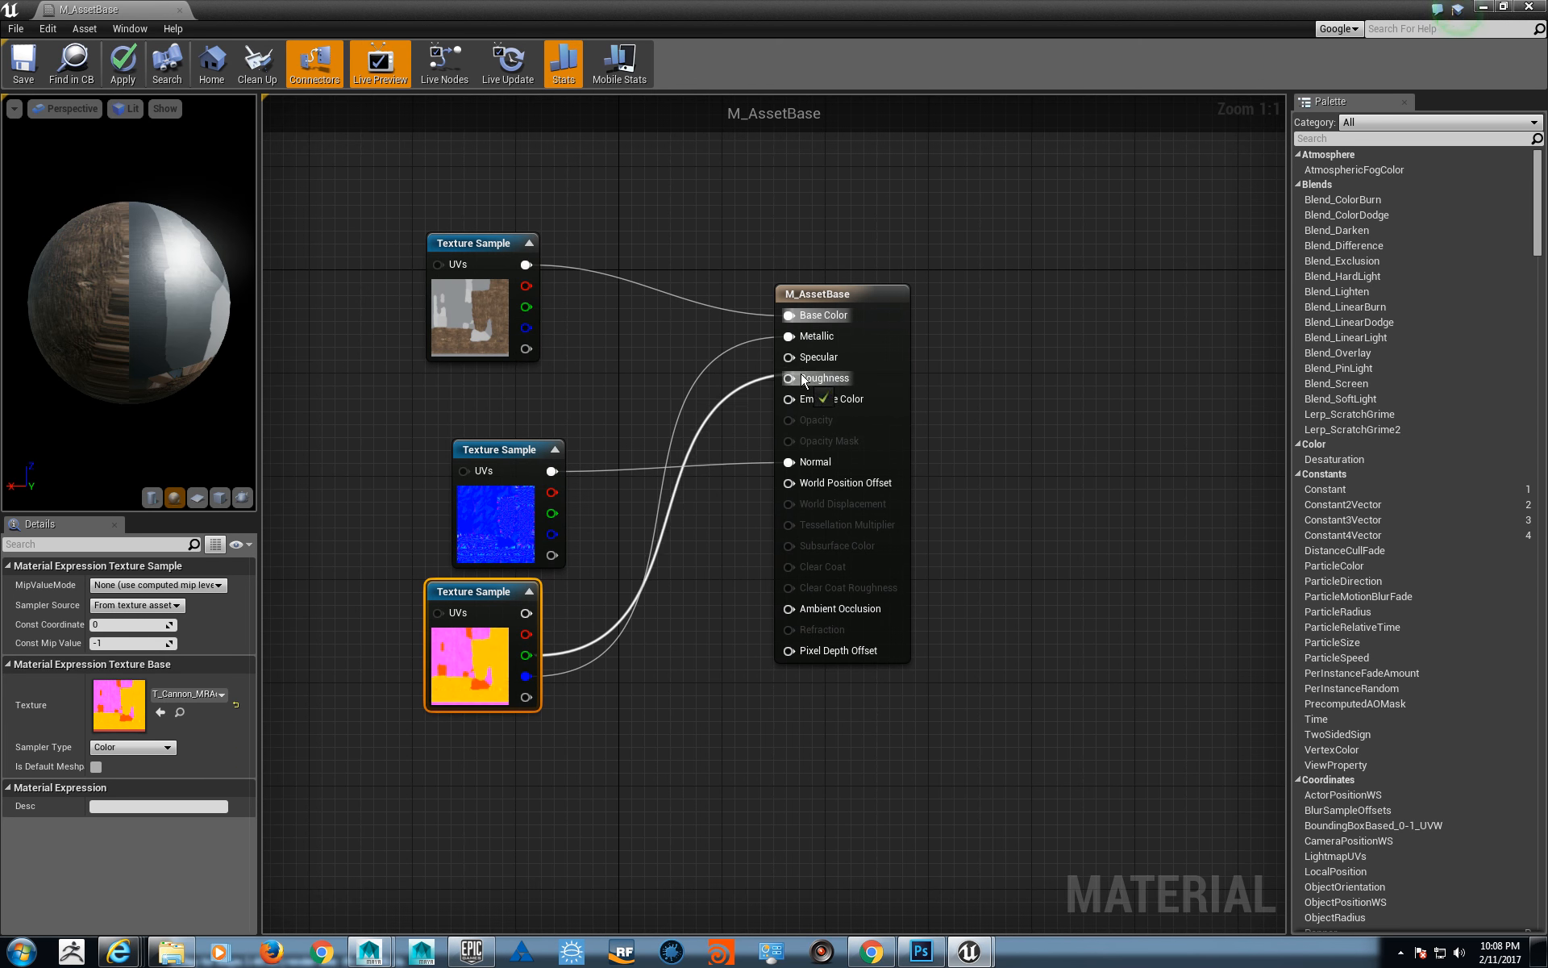
{"action": "left_click_drag", "start_coordinate": [72, 242], "coordinate": [32, 298]}
{"action": "mouse_move", "coordinate": [76, 154]}
{"action": "left_mouse_down"}
{"action": "mouse_move", "coordinate": [129, 146]}
{"action": "mouse_move", "coordinate": [77, 153]}
{"action": "left_mouse_up"}
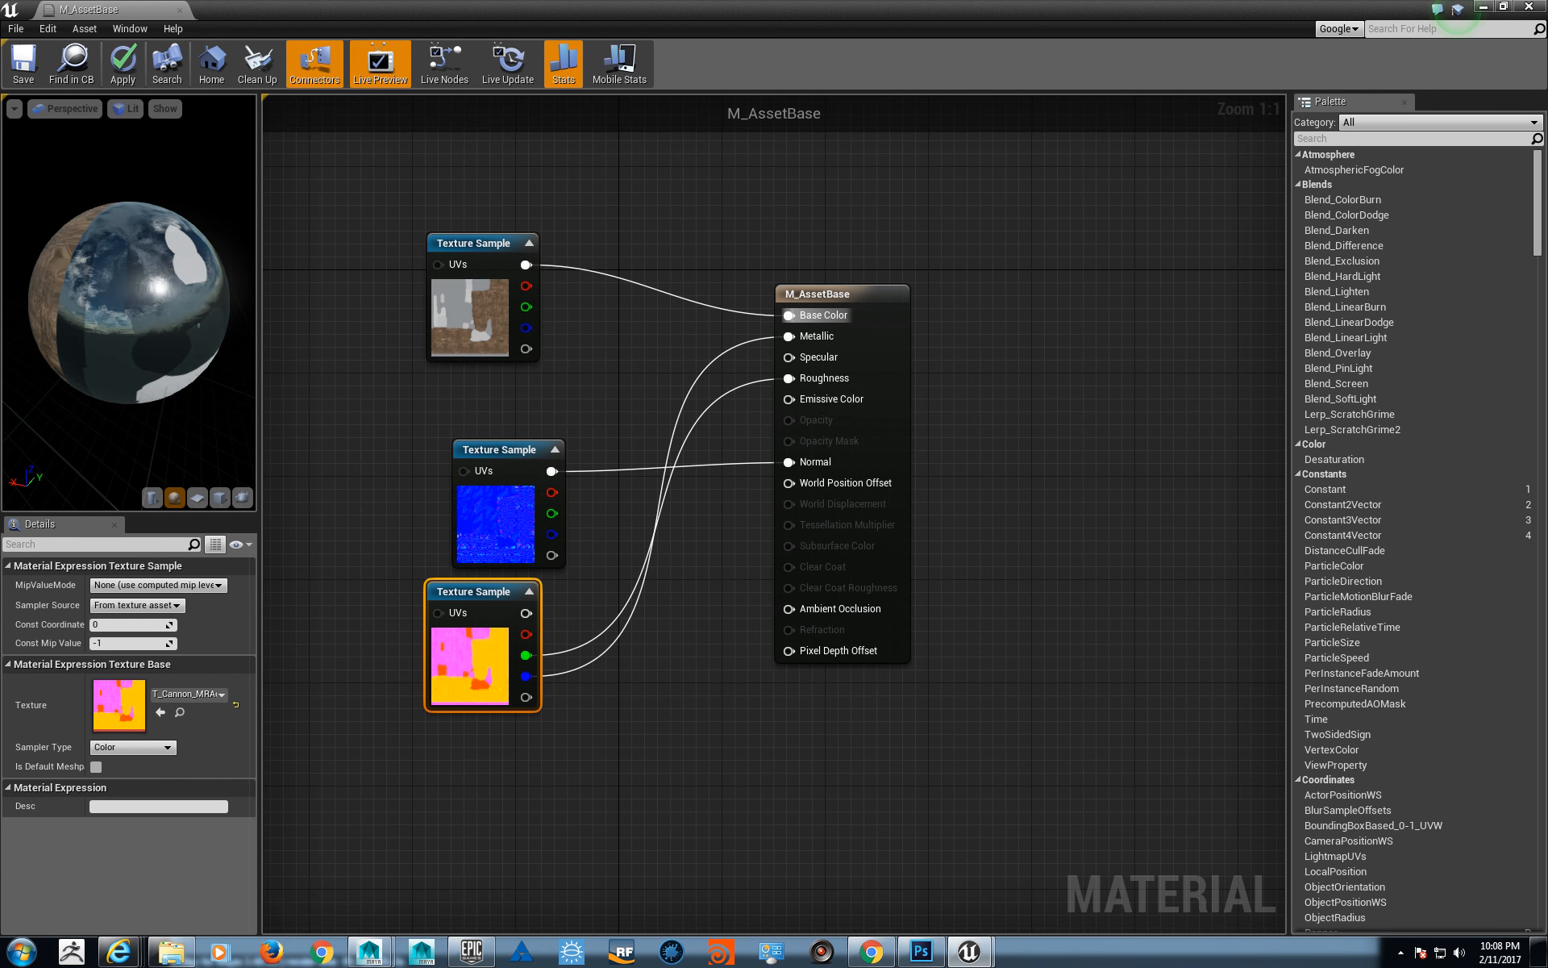
- Save M_AssetBase, dock its editor alongside the level editor, and return to the FirstPersonExampleMap level
{"action": "left_click", "coordinate": [33, 69]}
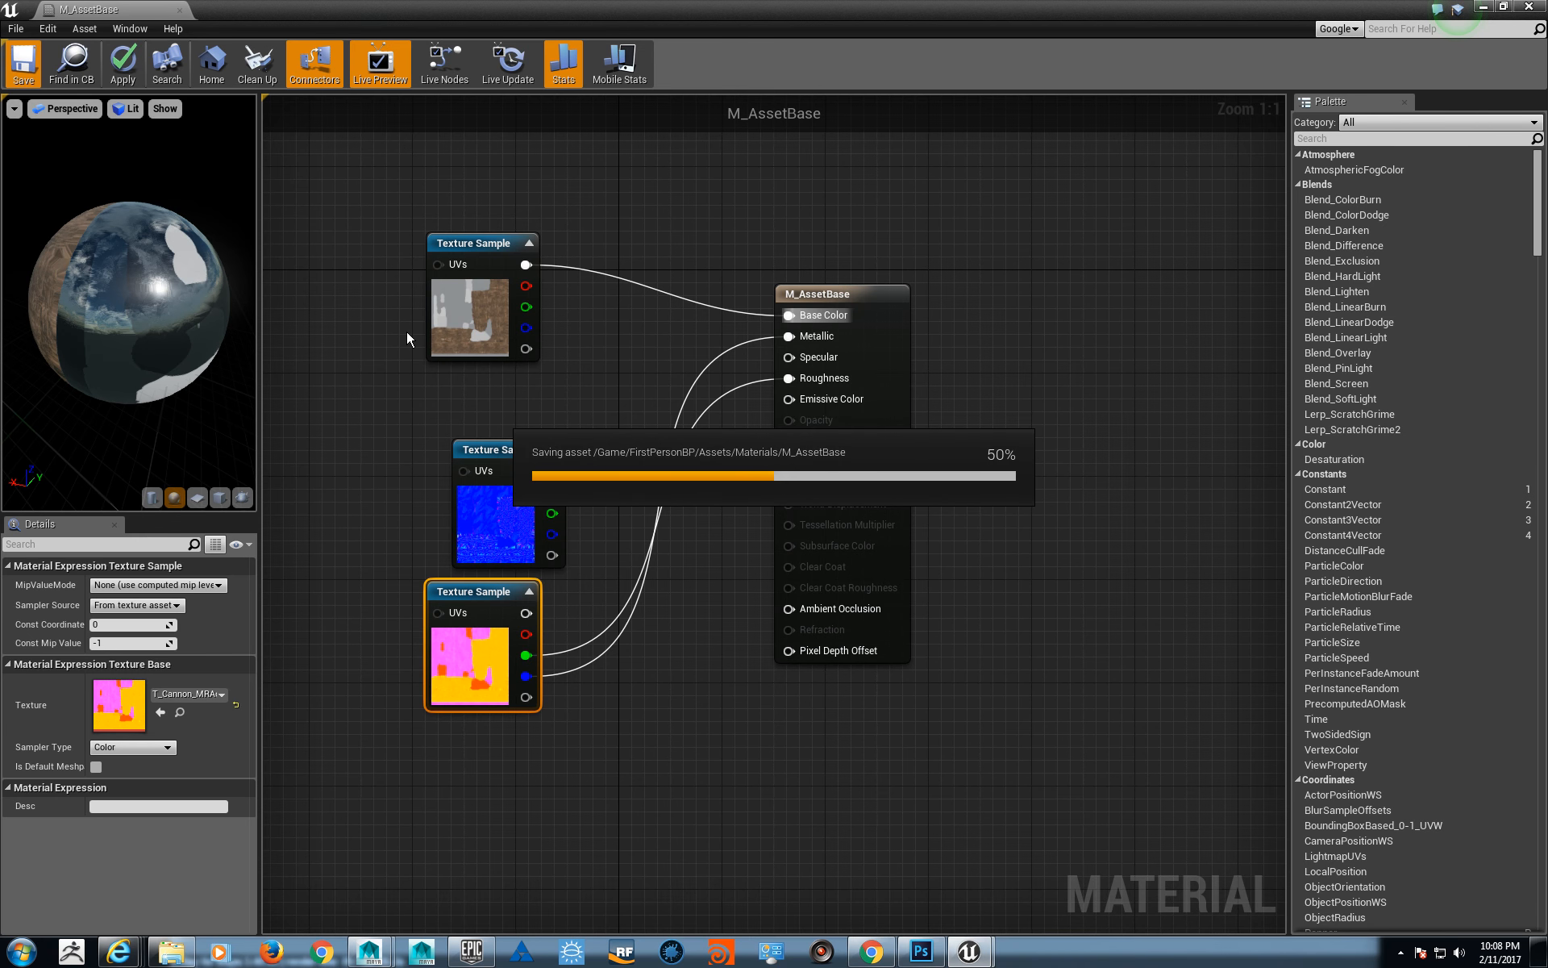
{"action": "left_click_drag", "start_coordinate": [137, 9], "coordinate": [651, 9]}
{"action": "left_click", "coordinate": [95, 10]}
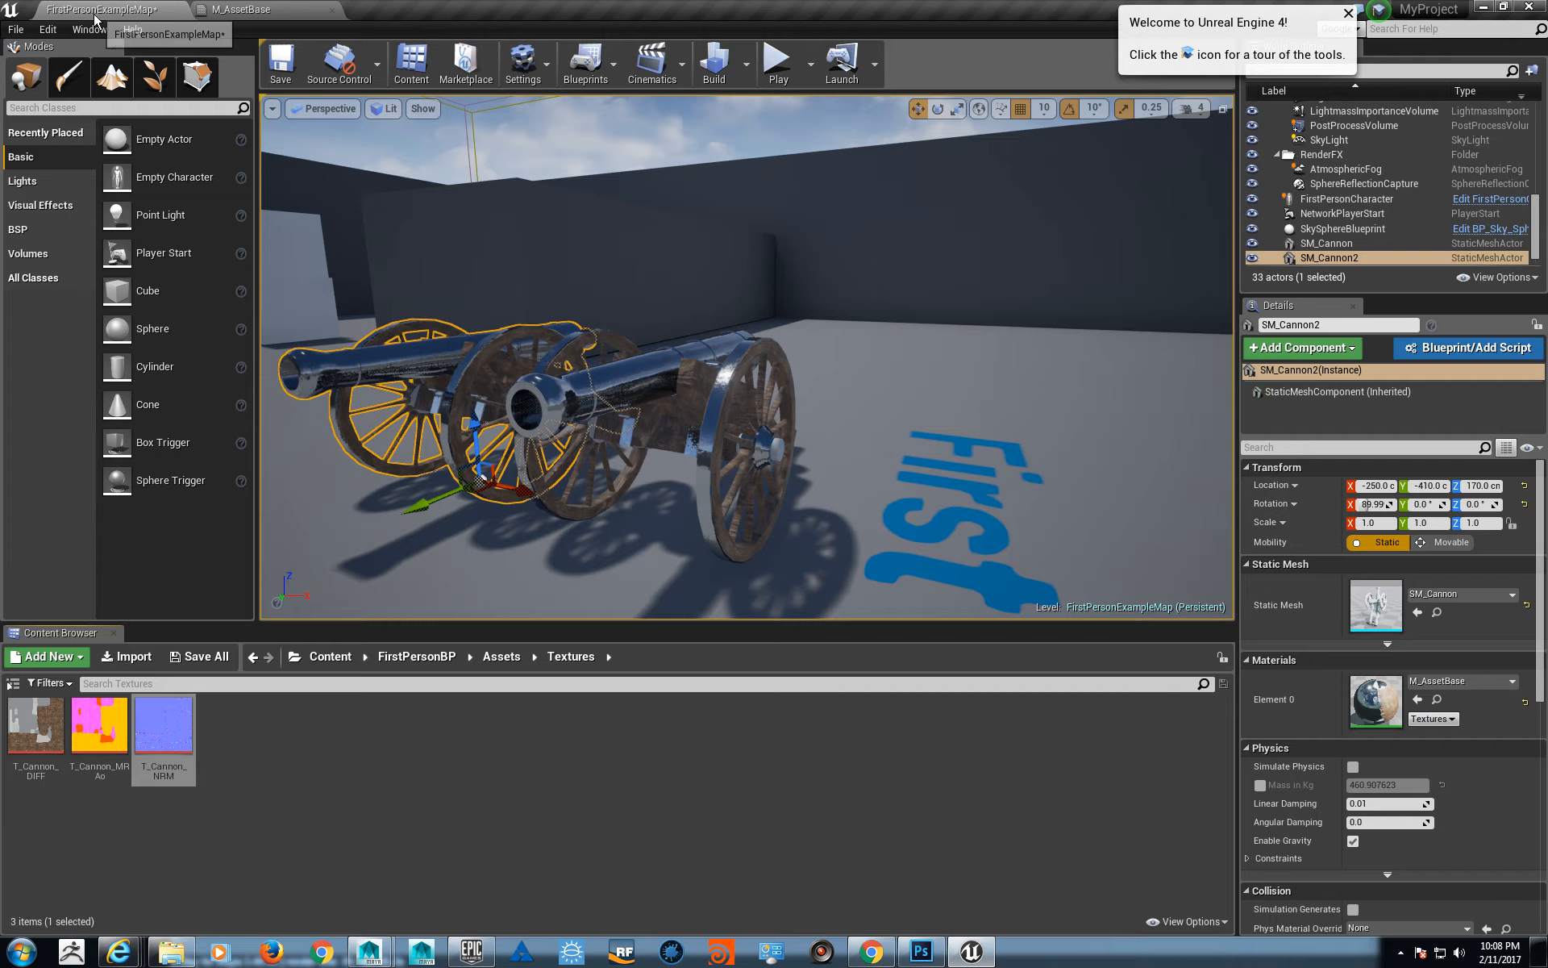
- Set T_Cannon_MRAo's Compression Settings to Masks (no sRGB), save the texture and close it
{"action": "right_click_drag", "start_coordinate": [711, 481], "coordinate": [745, 513]}
{"action": "key", "text": "Escape"}
{"action": "key", "text": "a"}
{"action": "key", "text": "w"}
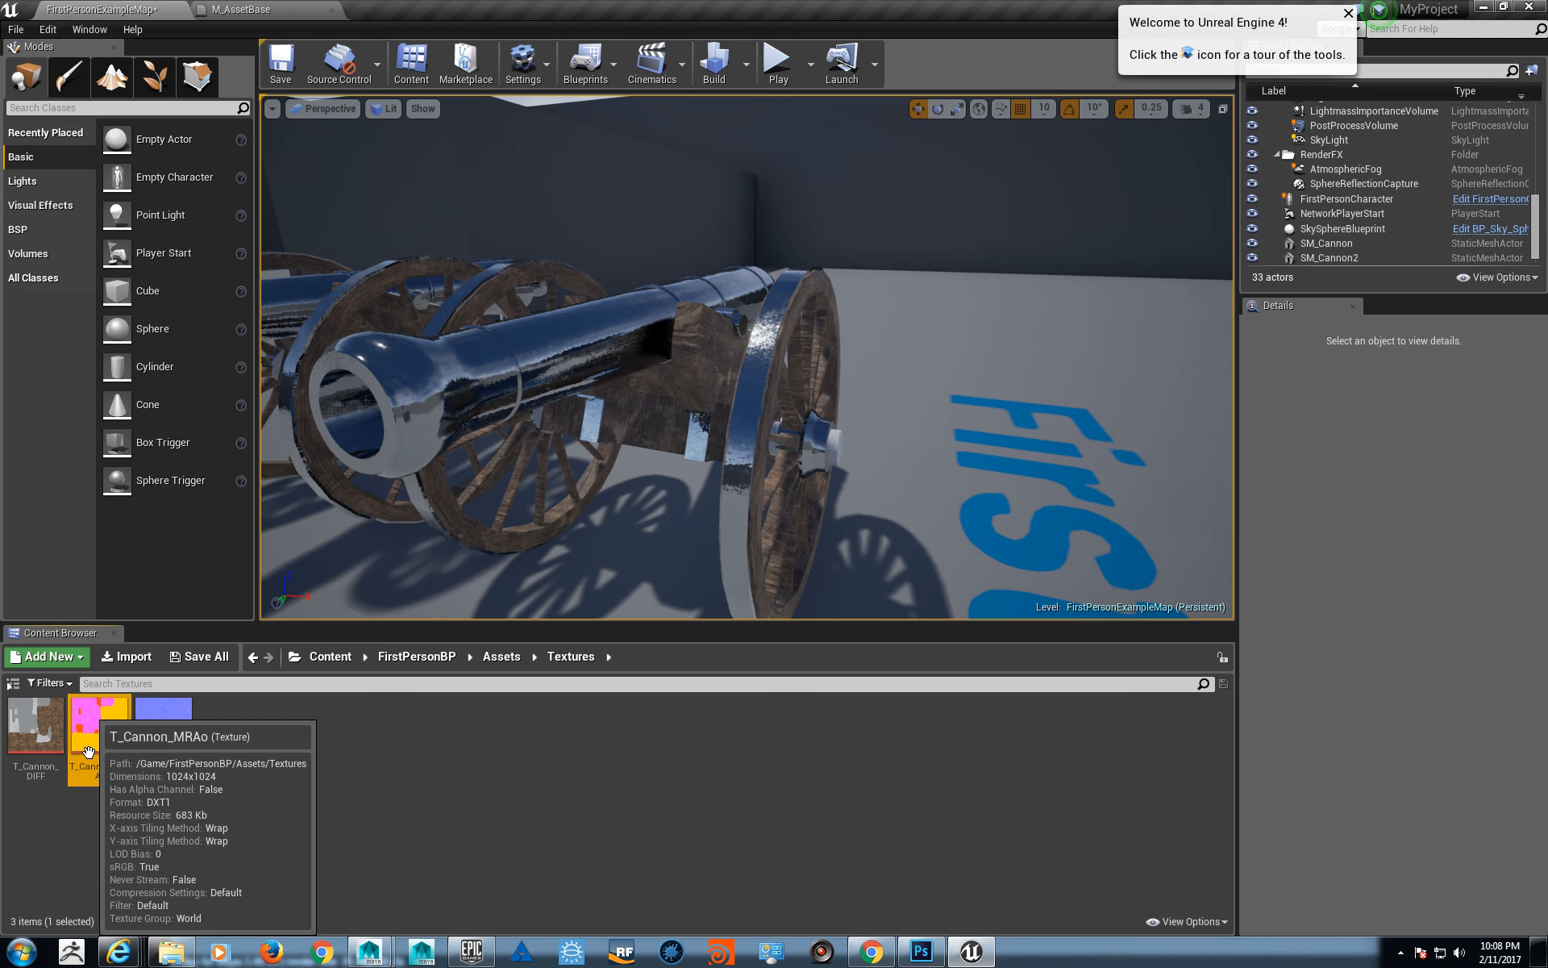
{"action": "double_click", "coordinate": [99, 725]}
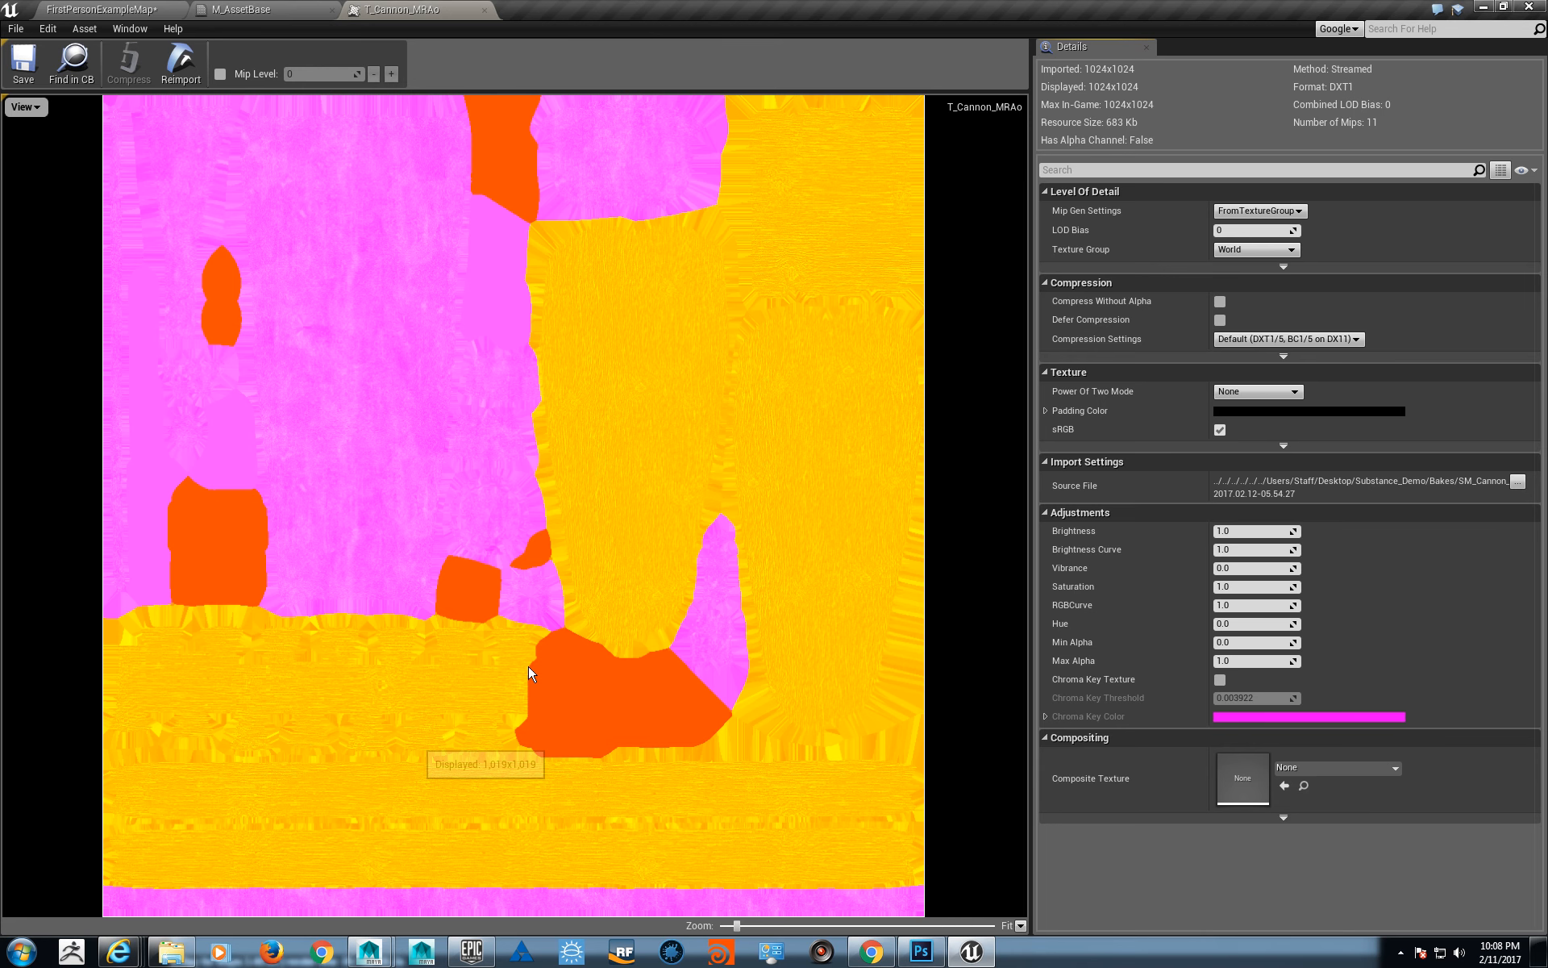
{"action": "left_click", "coordinate": [1288, 338]}
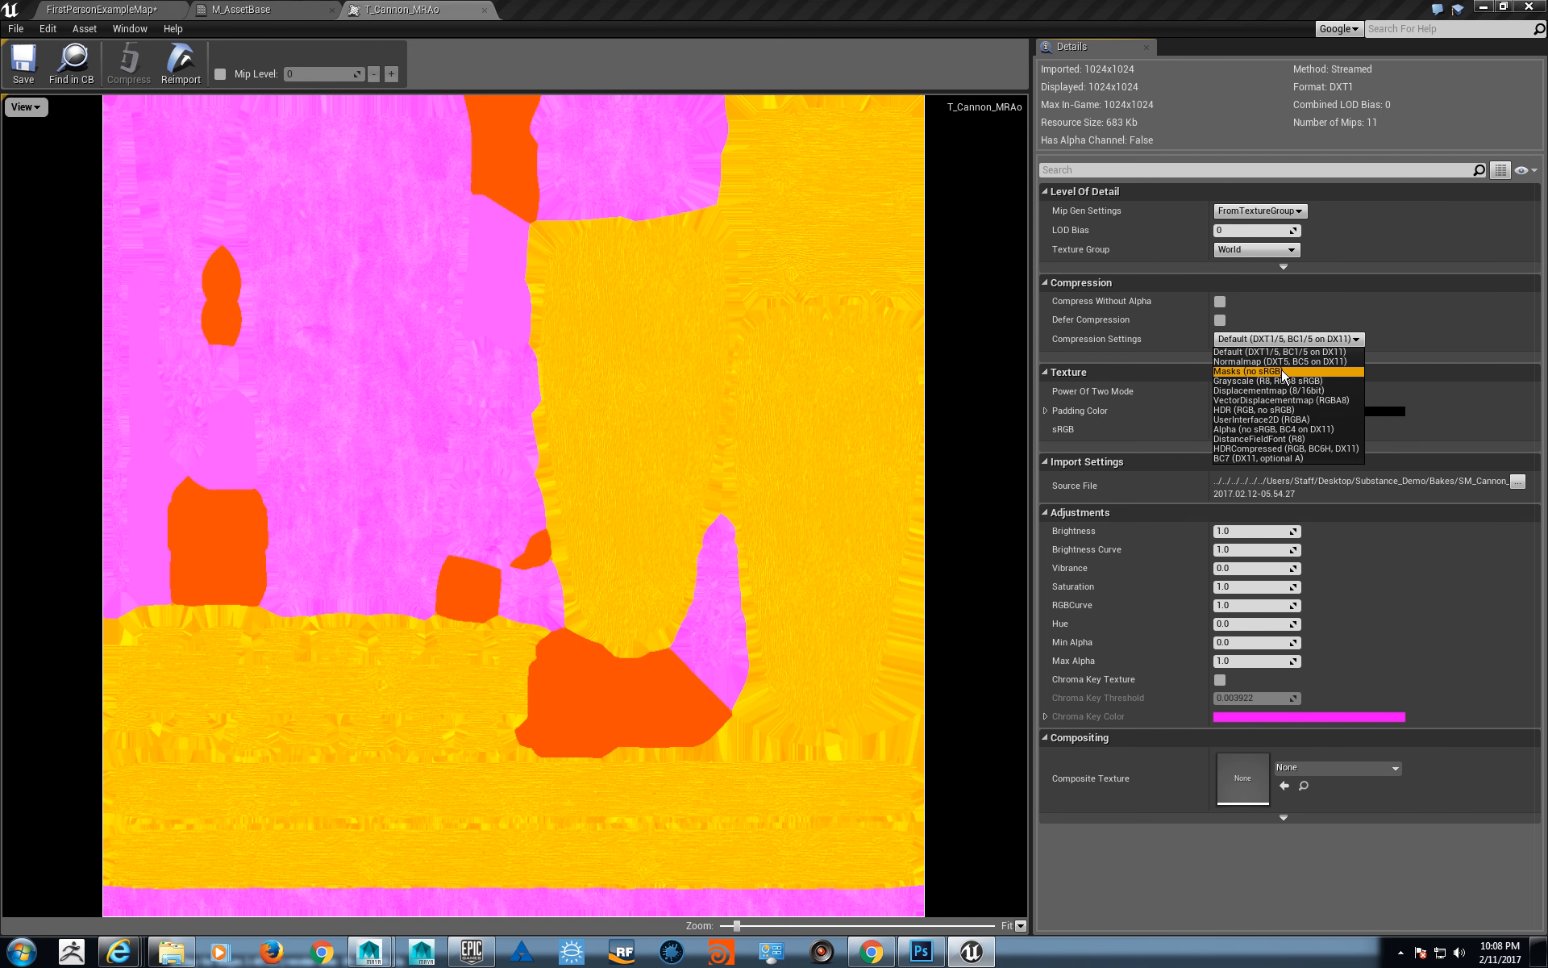
{"action": "left_click", "coordinate": [1281, 370]}
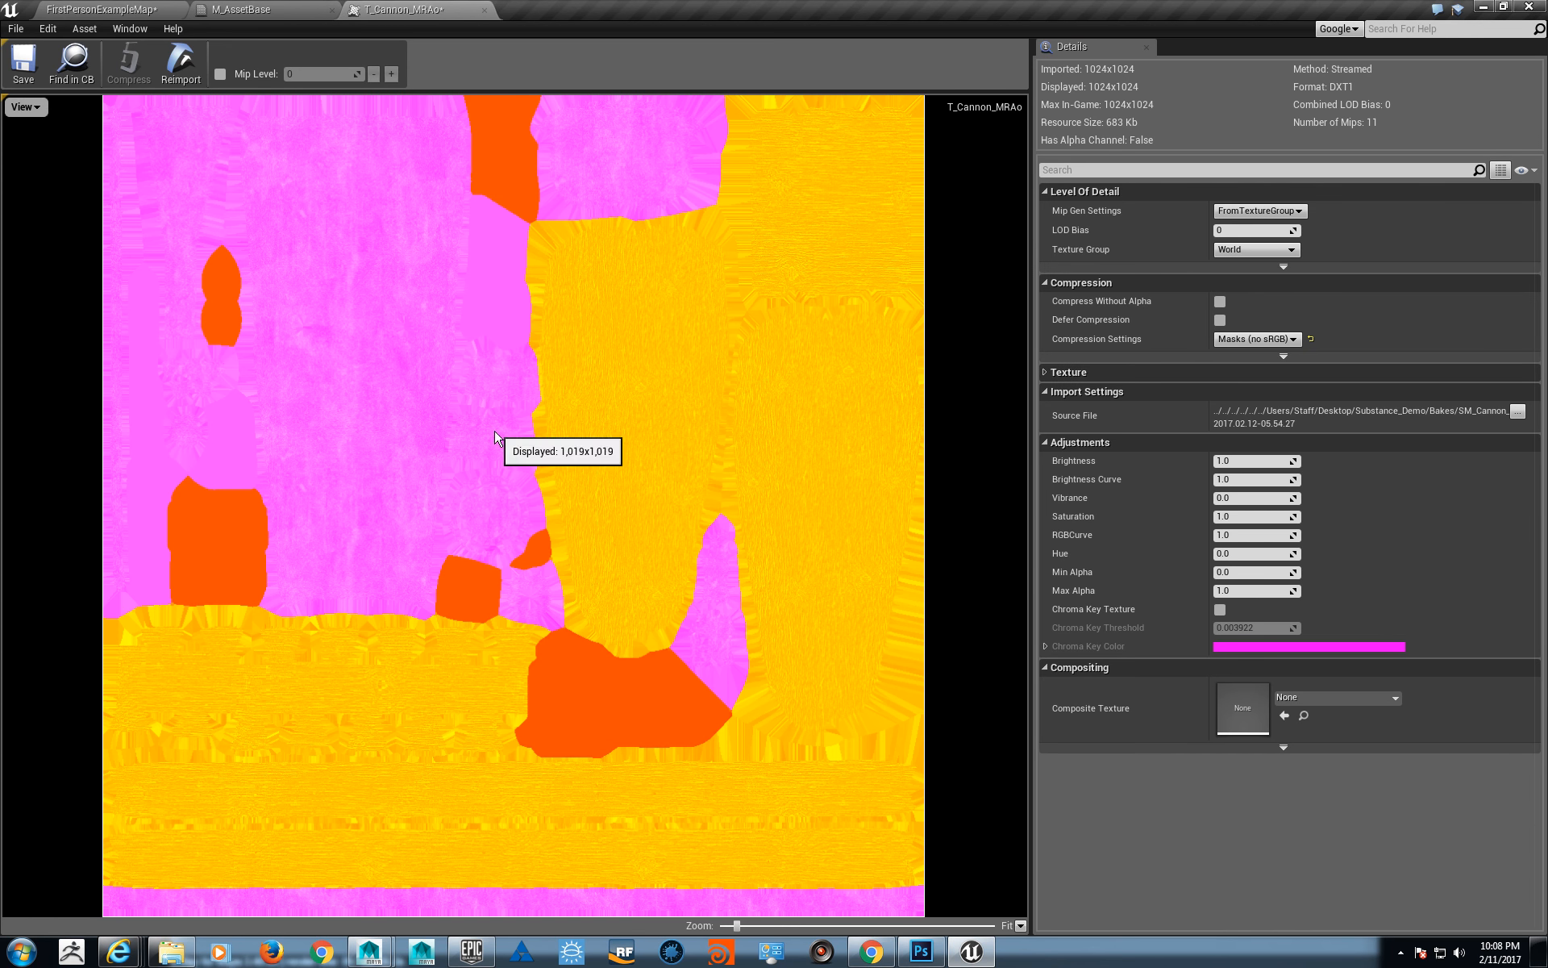
{"action": "left_click", "coordinate": [23, 65]}
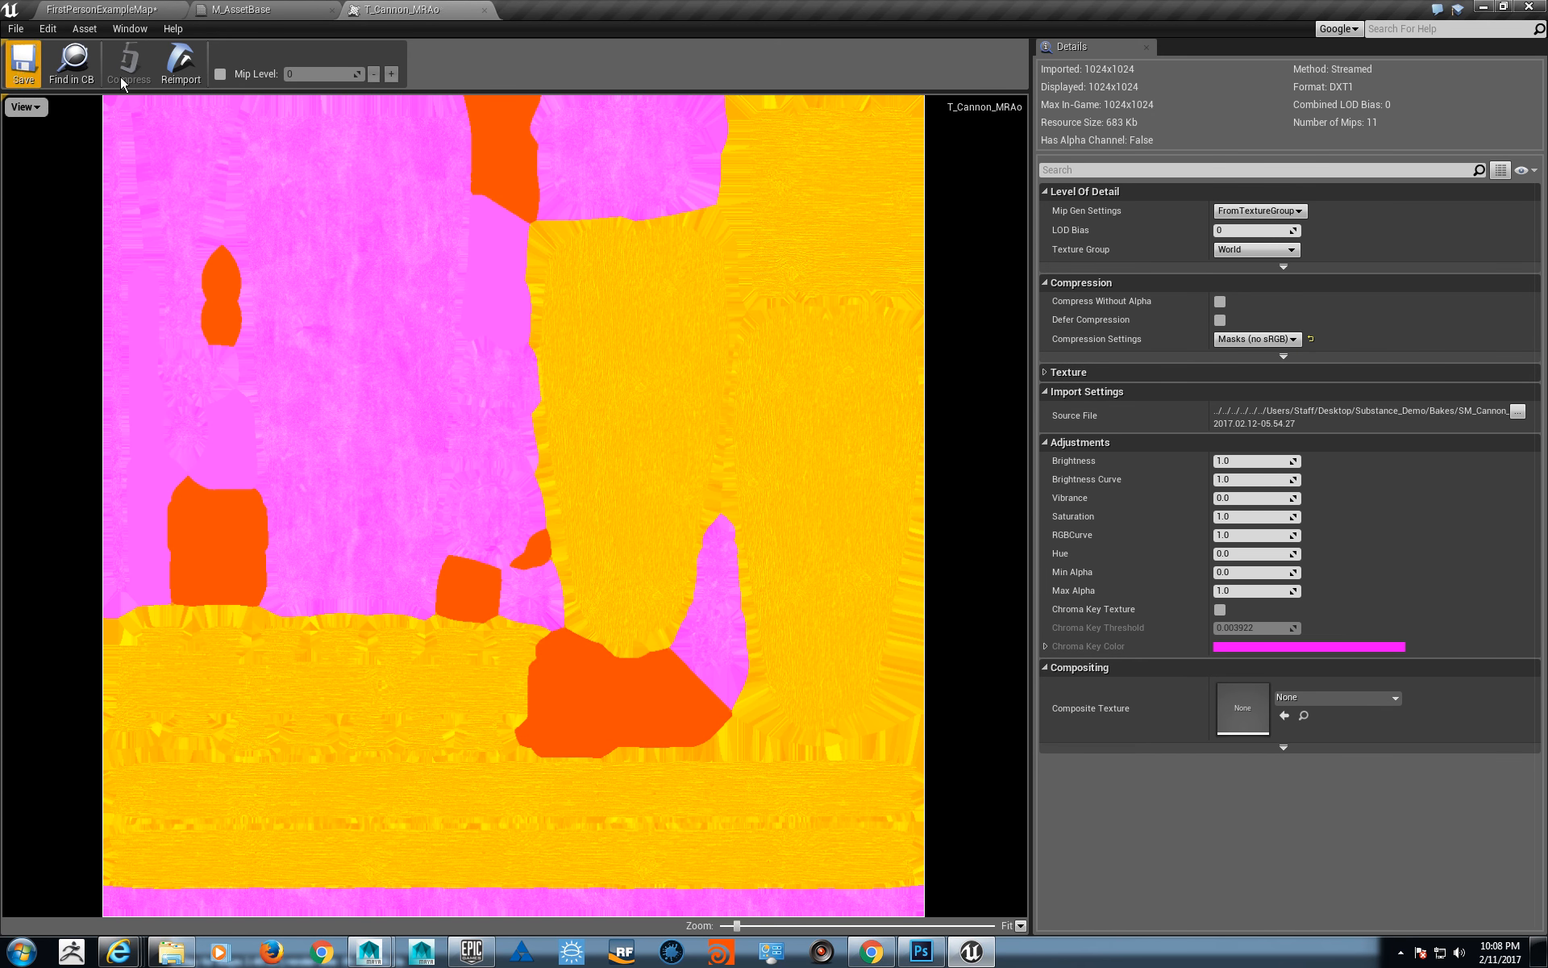
{"action": "middle_click", "coordinate": [413, 12]}
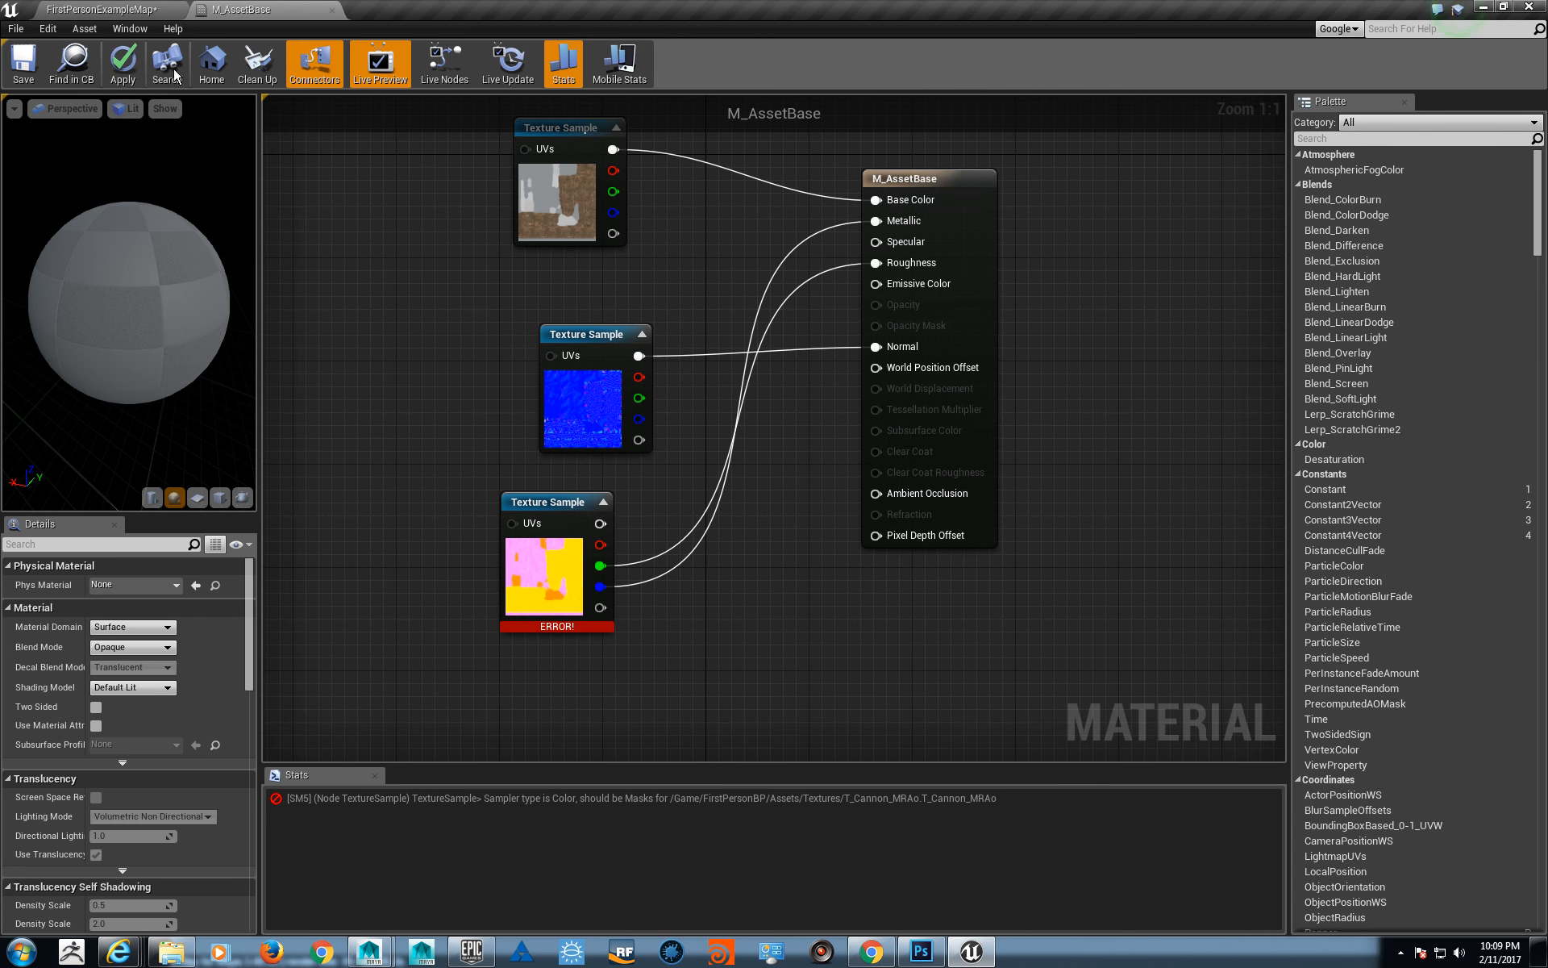
- Add a second T_Cannon_MRAo texture sample to M_AssetBase and try moving the Roughness connection to its green output
{"action": "left_click", "coordinate": [102, 9]}
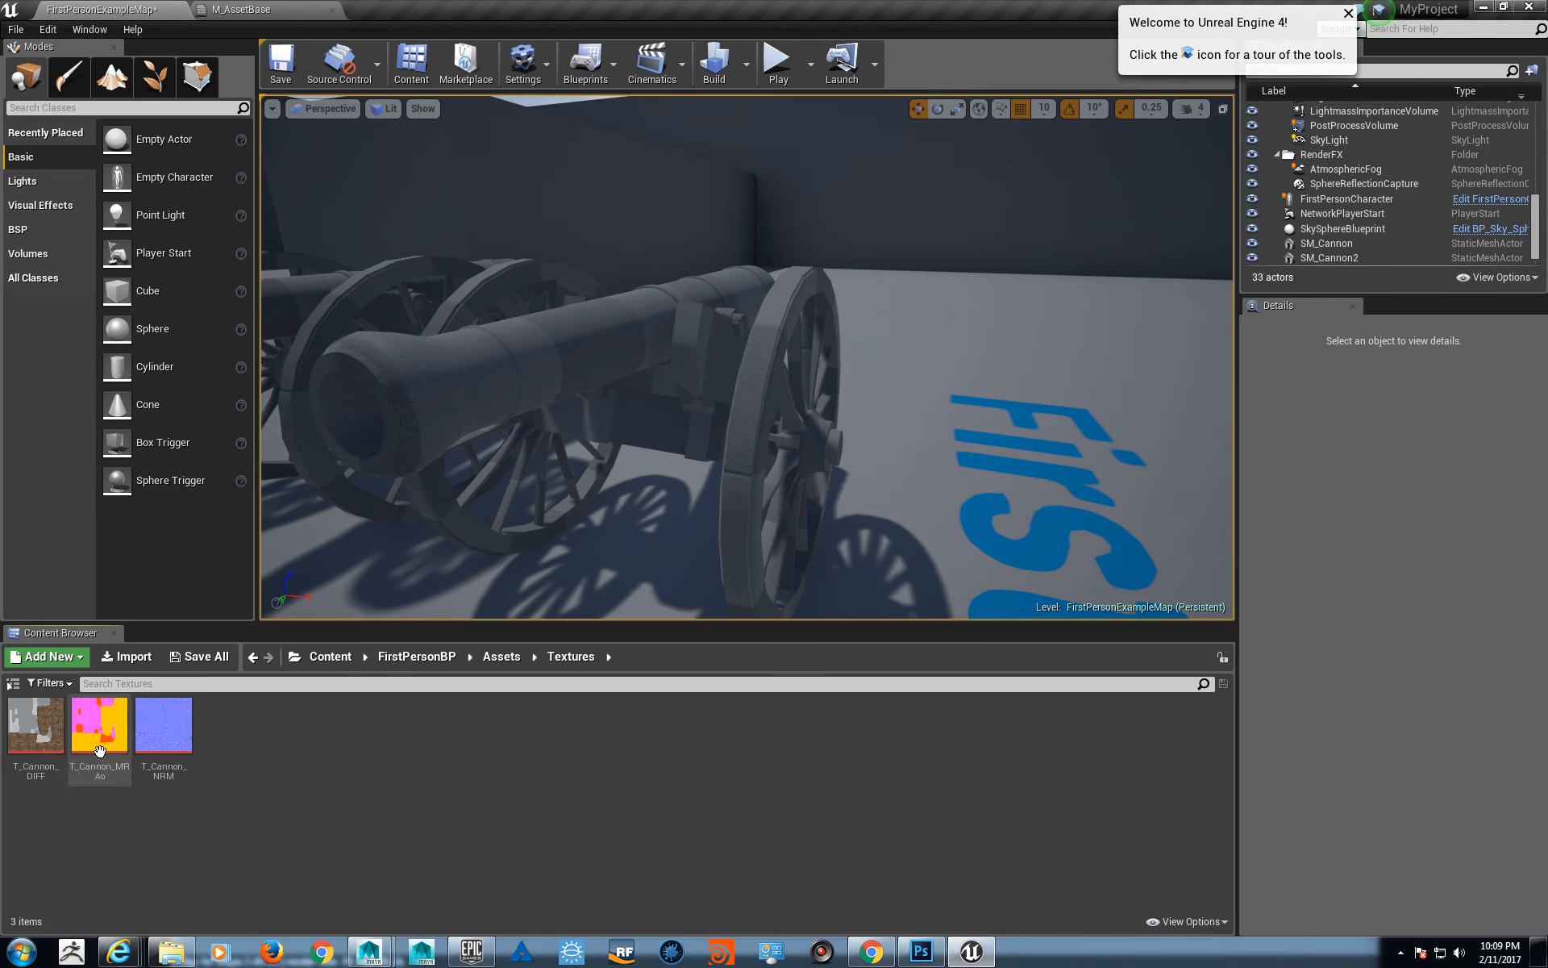
{"action": "left_click", "coordinate": [325, 9]}
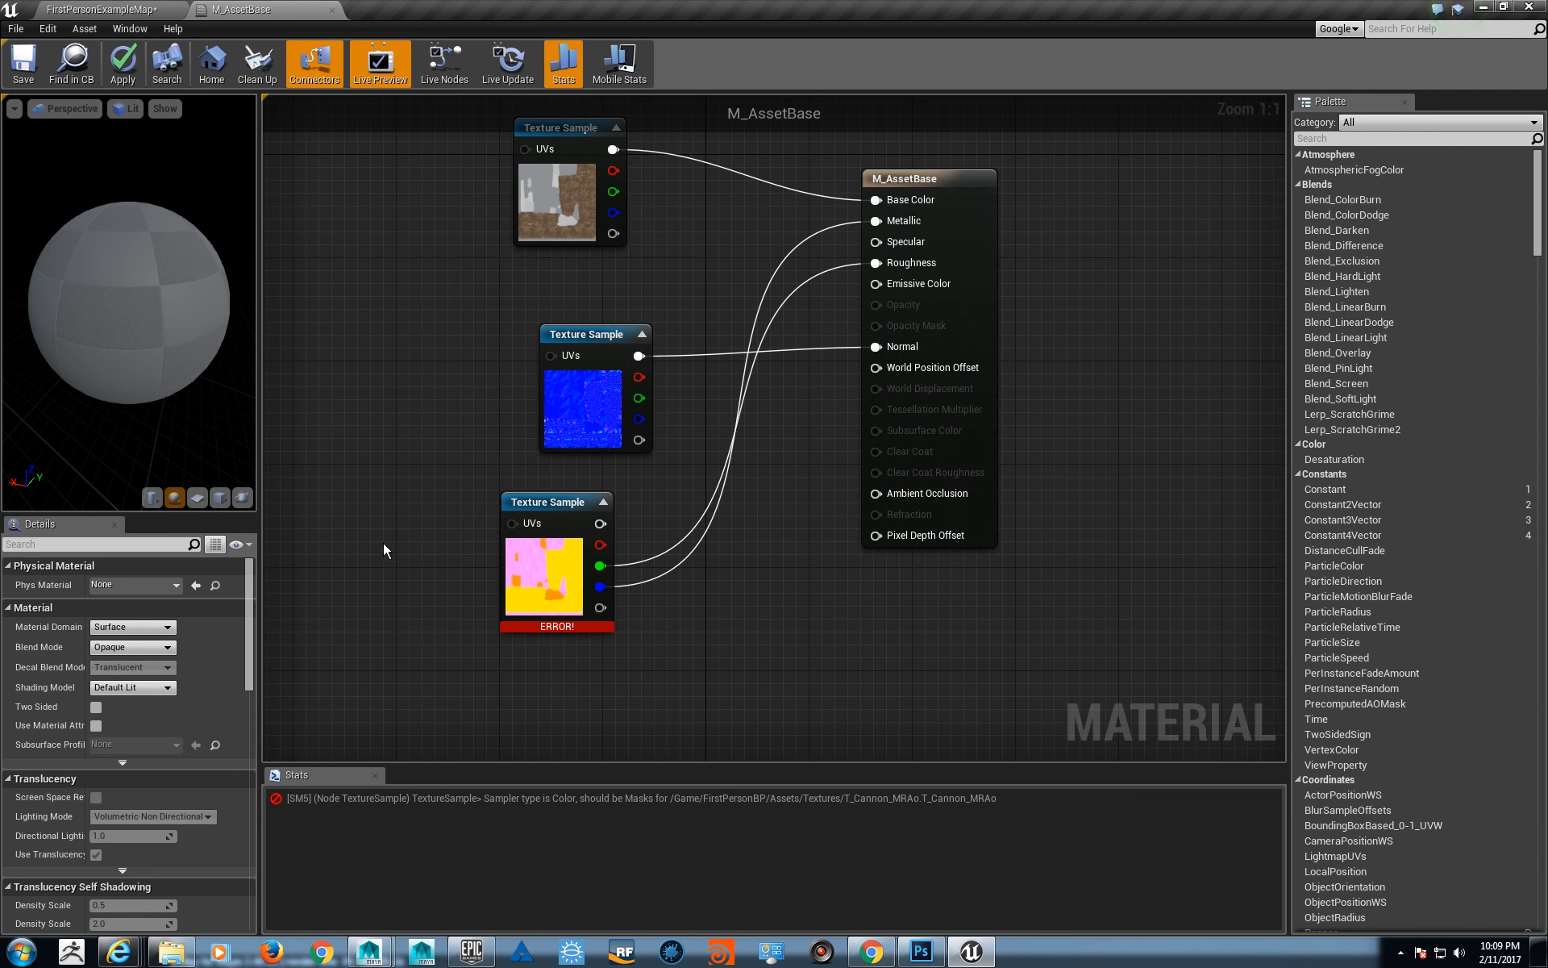
{"action": "right_click_drag", "start_coordinate": [338, 510], "coordinate": [390, 520]}
{"action": "key", "text": "t"}
{"action": "left_click", "coordinate": [391, 520]}
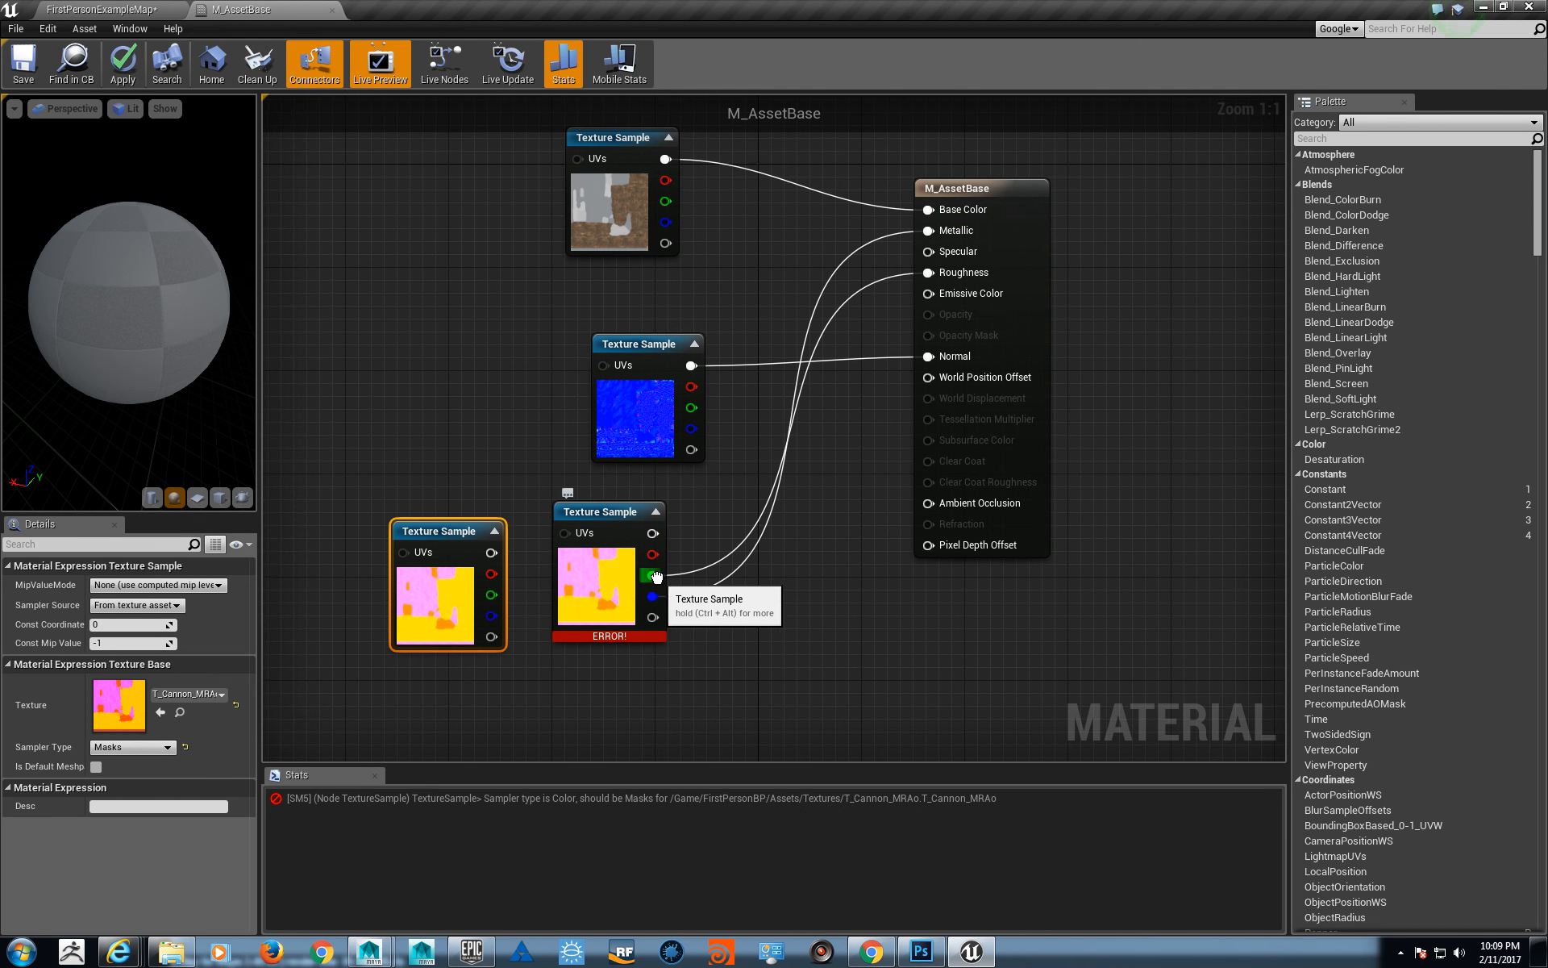
{"action": "left_click_drag", "start_coordinate": [650, 575], "coordinate": [489, 595], "text": "ctrl"}
{"action": "left_click", "coordinate": [613, 604]}
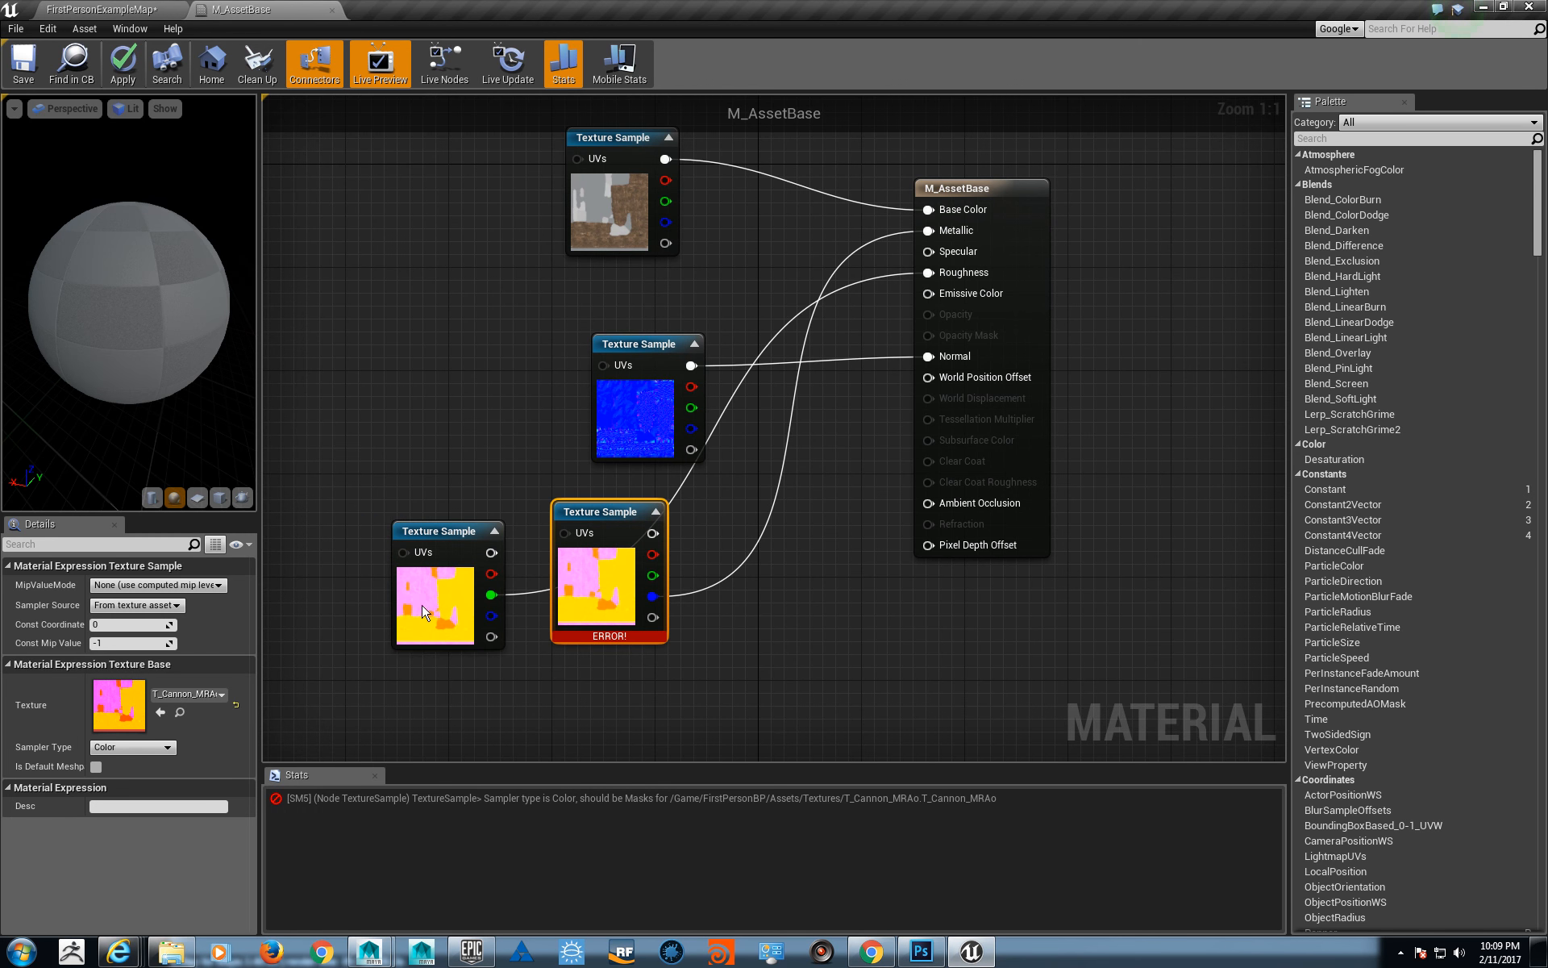
{"action": "left_click", "coordinate": [423, 613]}
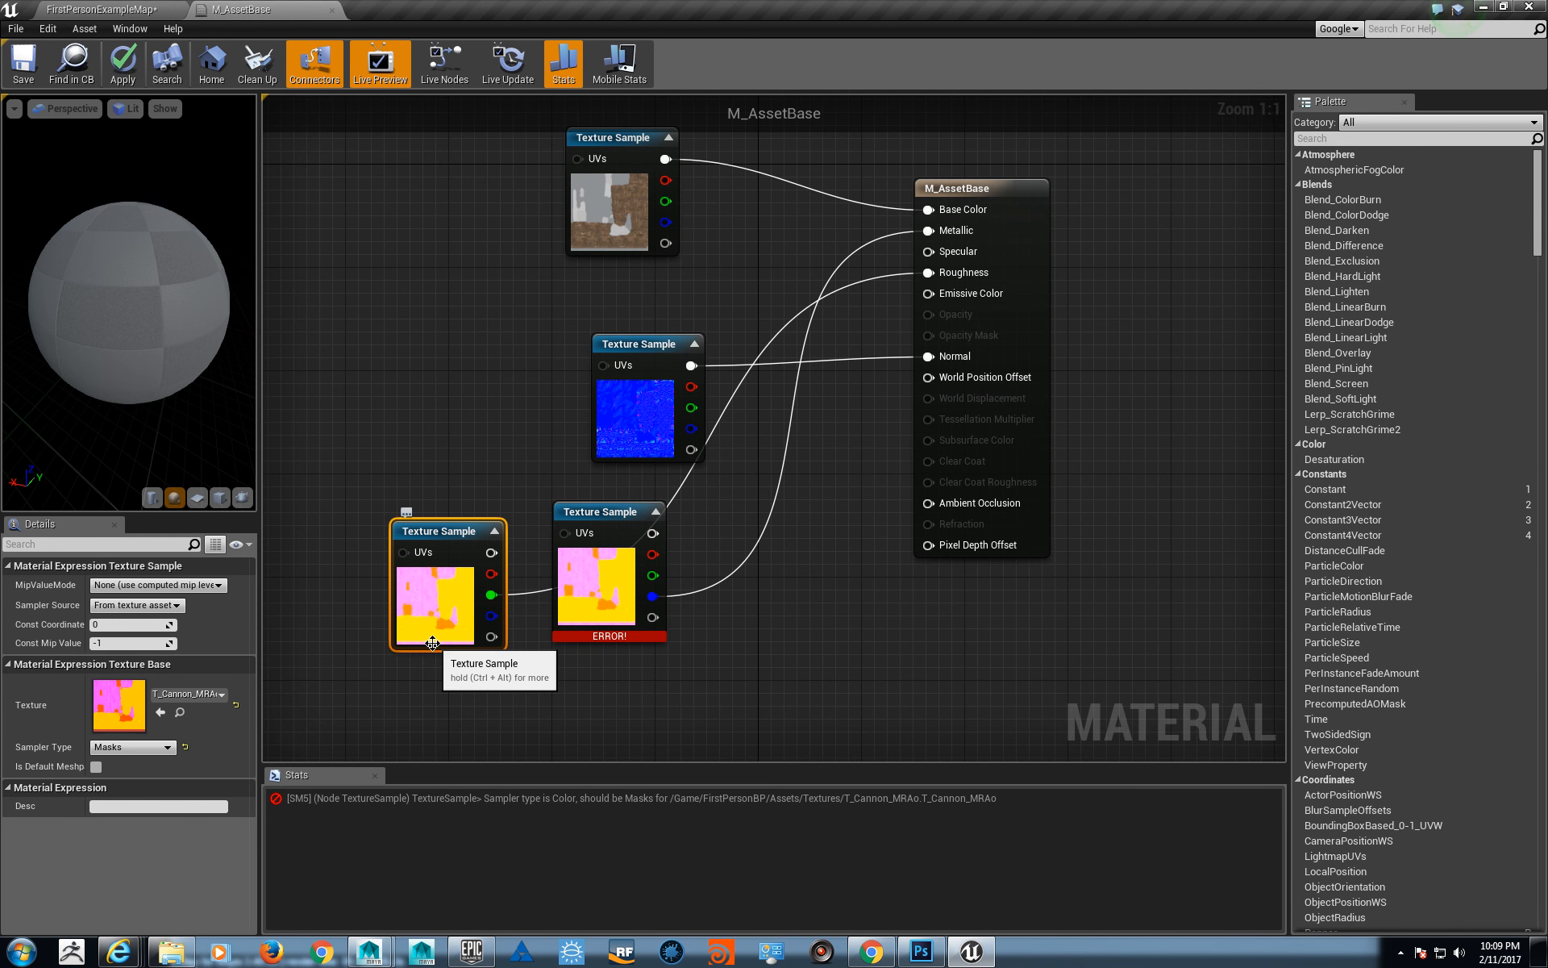
- Undo the Roughness rewiring and delete the extra T_Cannon_MRAo texture sample
{"action": "left_click", "coordinate": [472, 446]}
{"action": "key", "text": "ctrl+z"}
{"action": "left_click", "coordinate": [477, 633]}
{"action": "key", "text": "Delete"}
- Set the original T_Cannon_MRAo sample's Sampler Type to Masks and check the material on the preview sphere
{"action": "left_click", "coordinate": [597, 554]}
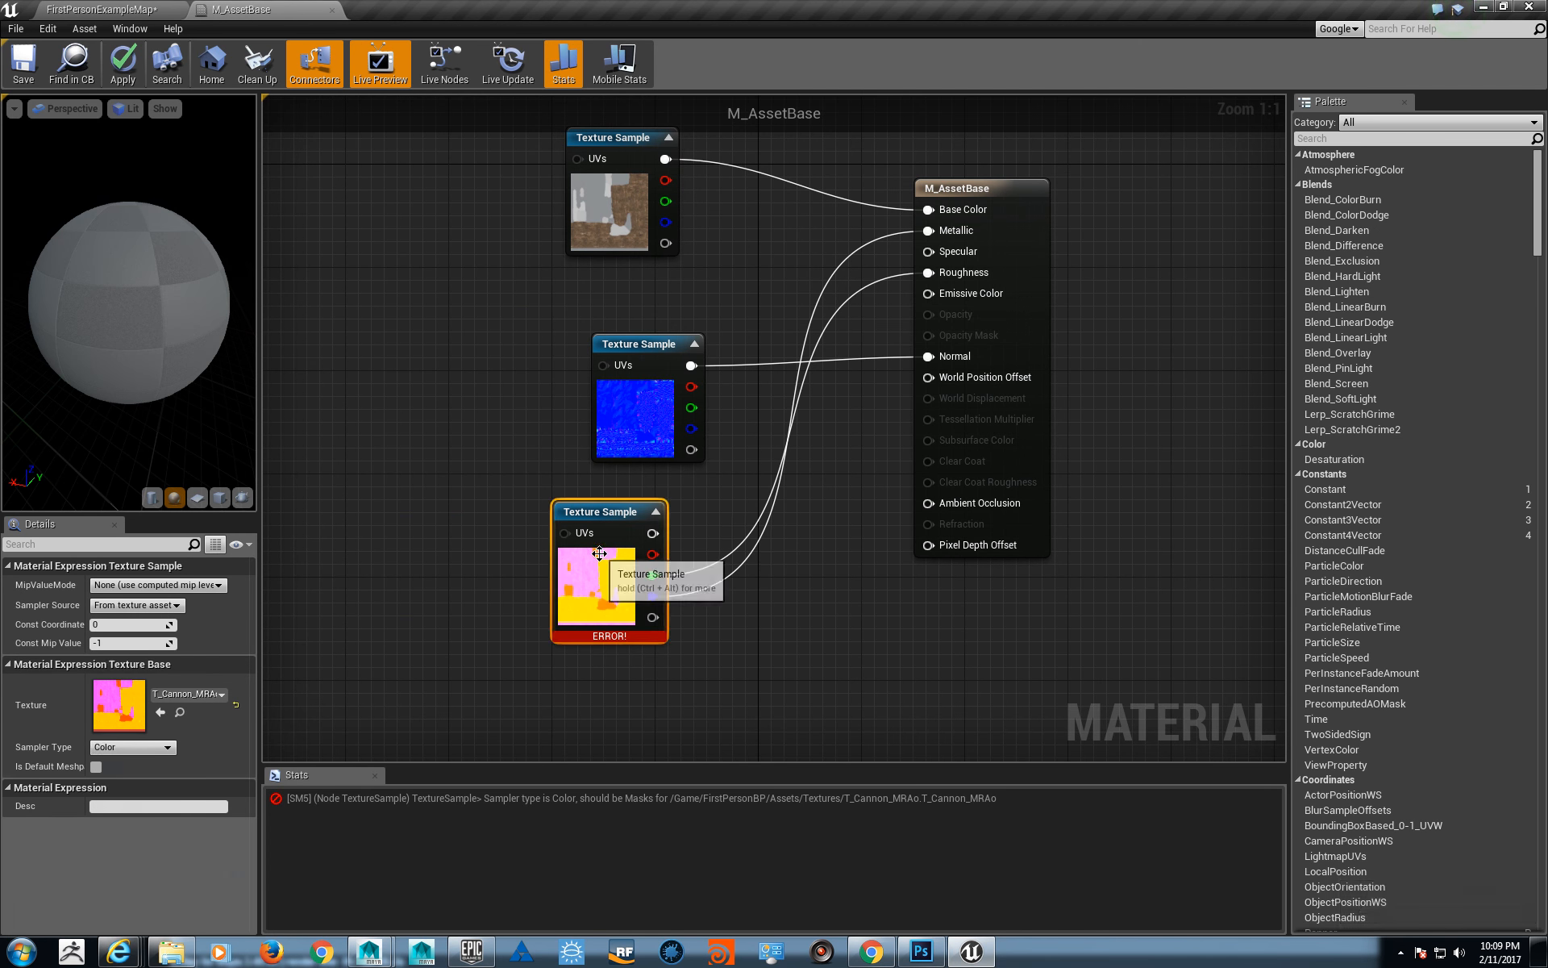
{"action": "left_click", "coordinate": [137, 749]}
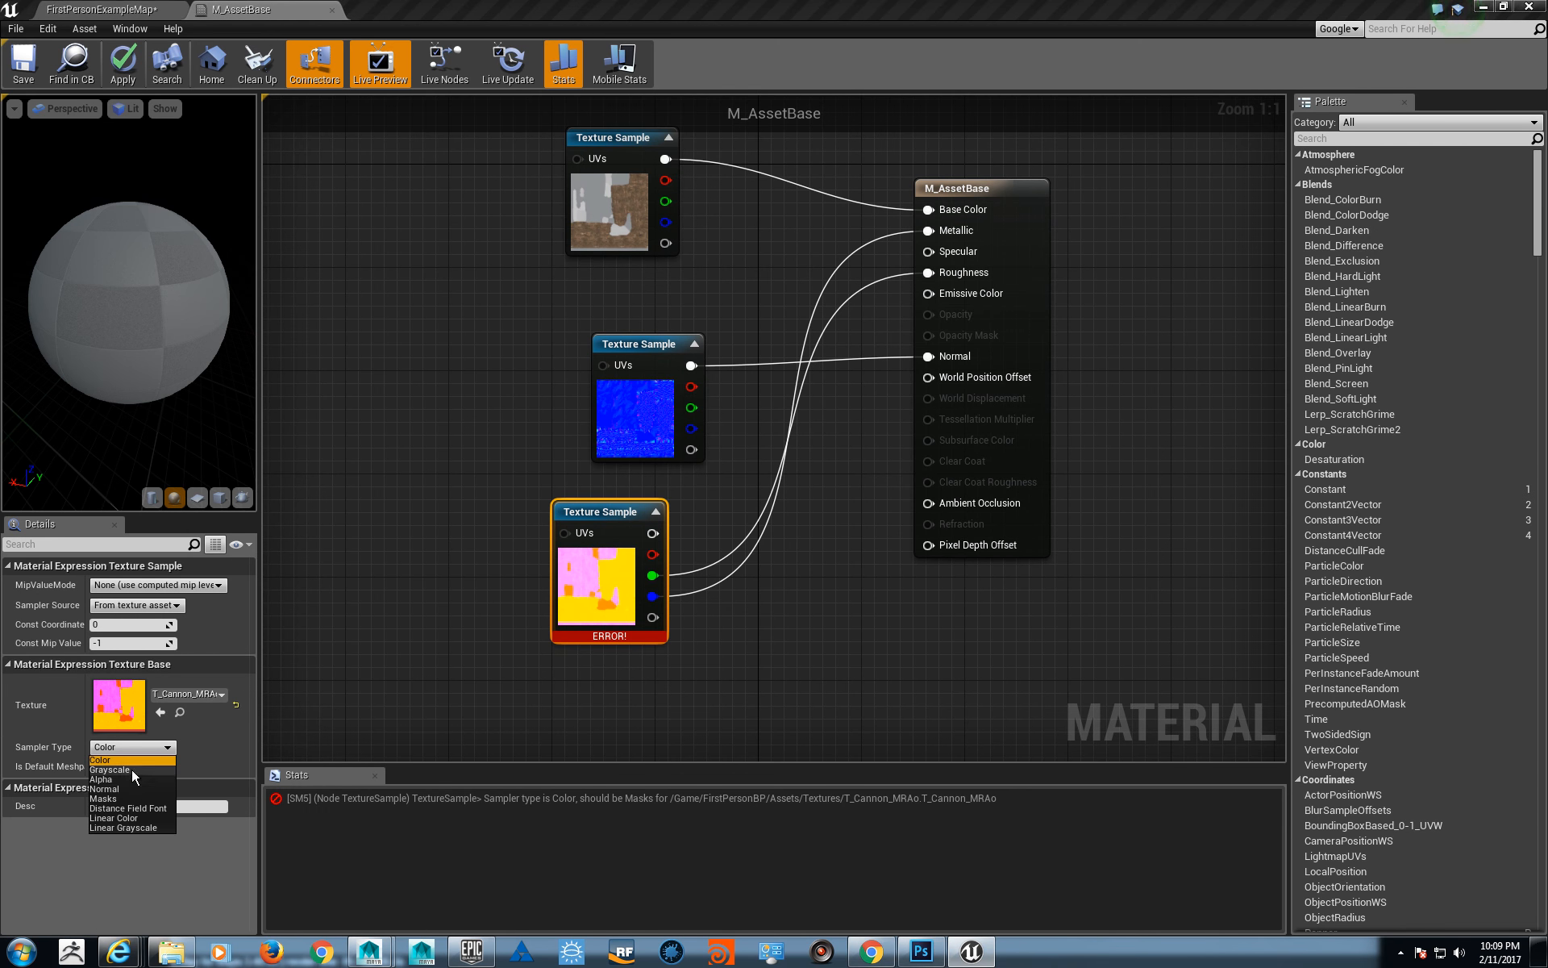
{"action": "left_click", "coordinate": [133, 798]}
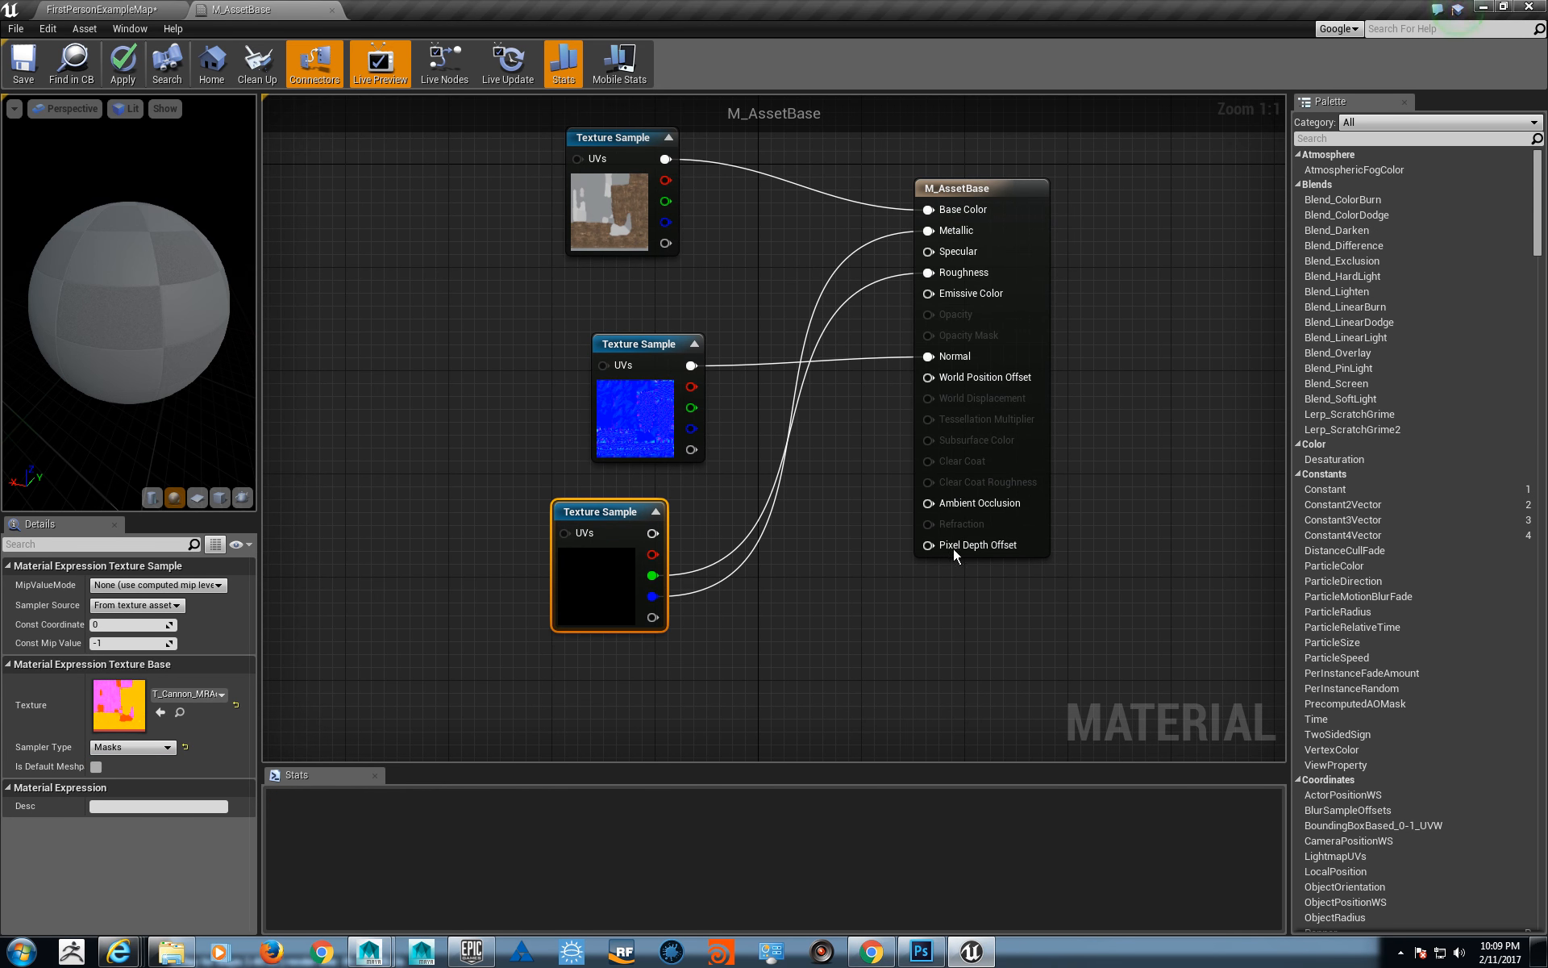
{"action": "right_click_drag", "start_coordinate": [953, 549], "coordinate": [913, 610]}
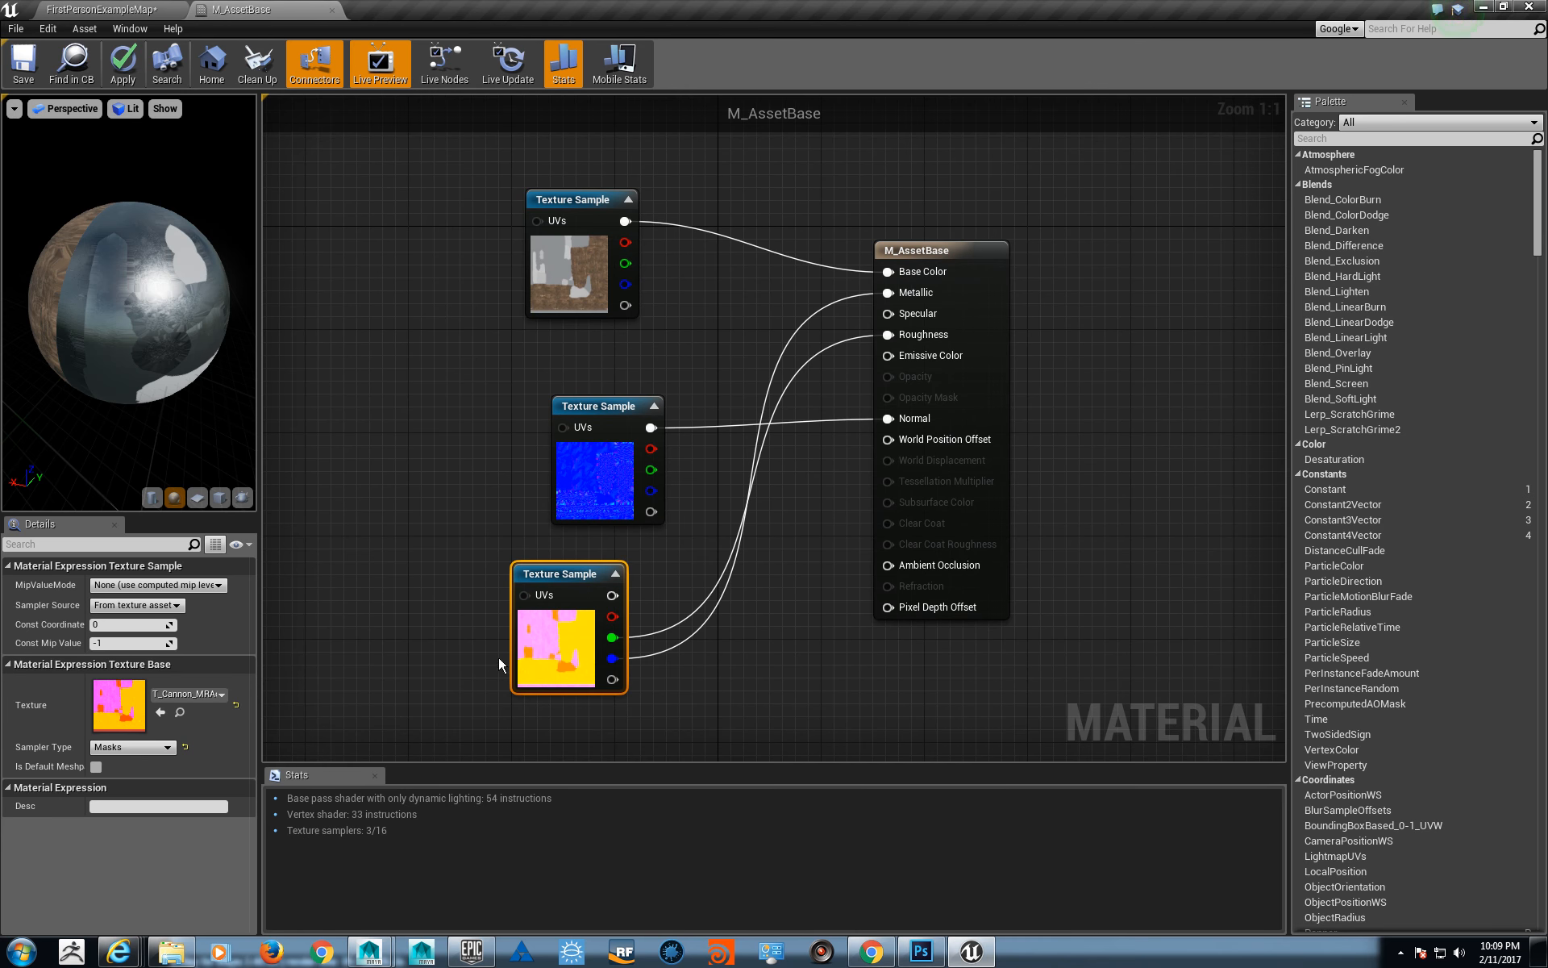
{"action": "mouse_move", "coordinate": [129, 322]}
{"action": "left_mouse_down"}
{"action": "mouse_move", "coordinate": [85, 294]}
{"action": "mouse_move", "coordinate": [154, 302]}
{"action": "mouse_move", "coordinate": [133, 298]}
{"action": "left_mouse_up"}
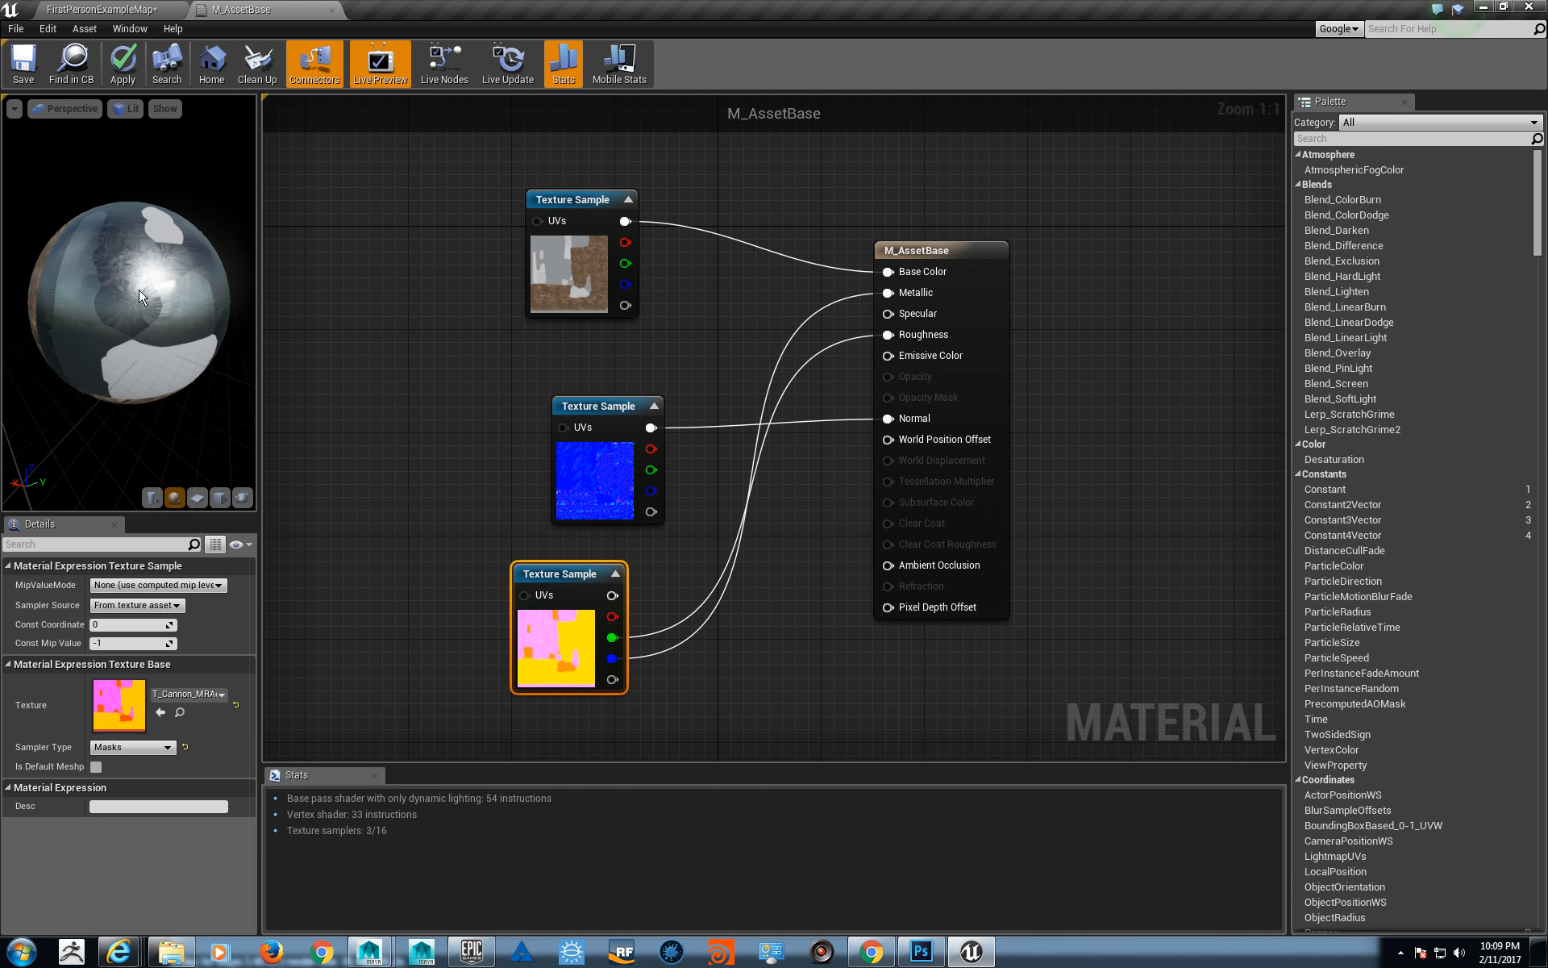
- Use the SM_Cannon mesh from the Assets folder as M_AssetBase's preview mesh and inspect the cannon in the preview
{"action": "left_click", "coordinate": [101, 10]}
{"action": "left_click", "coordinate": [705, 377]}
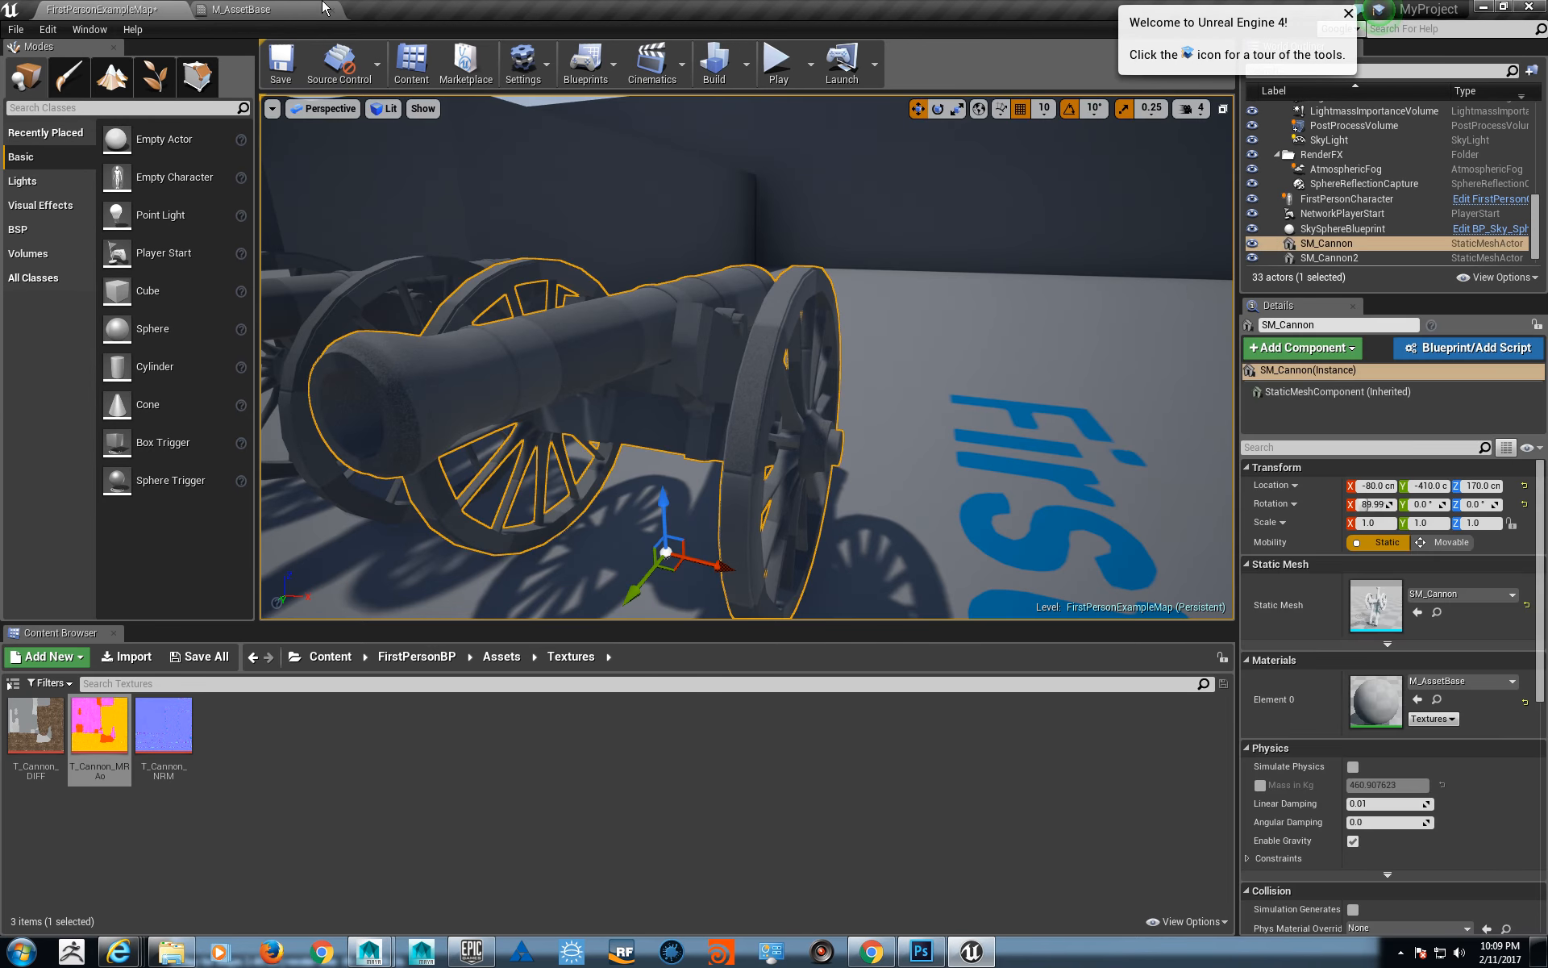
{"action": "left_click", "coordinate": [323, 8]}
{"action": "left_click", "coordinate": [202, 11]}
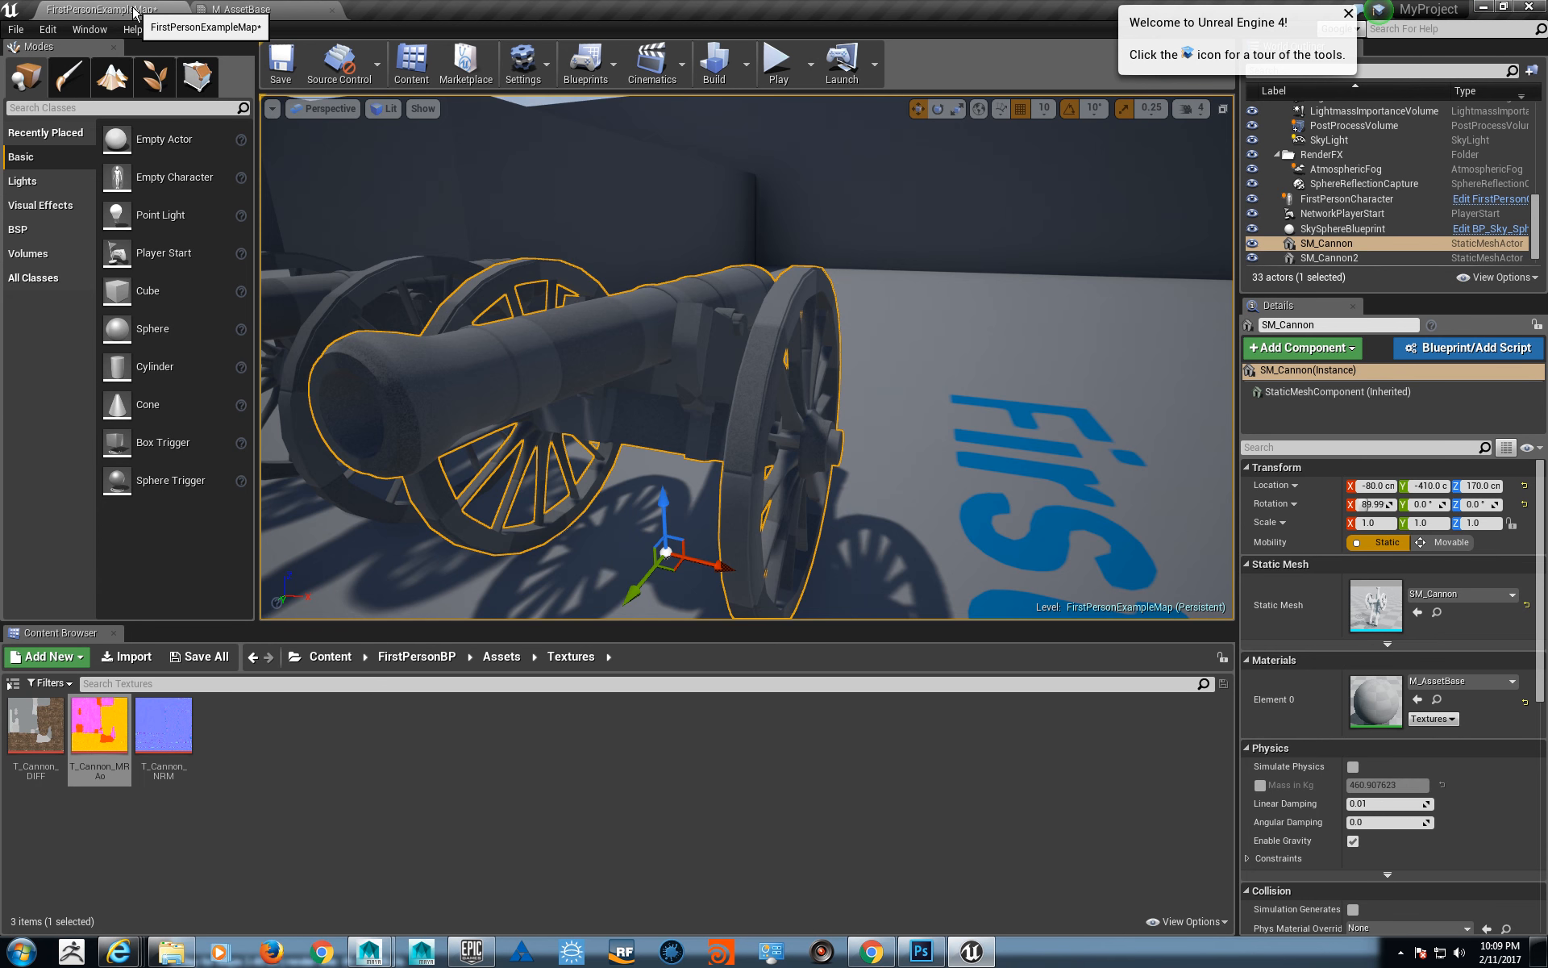
{"action": "left_click", "coordinate": [502, 655]}
{"action": "left_click", "coordinate": [171, 731]}
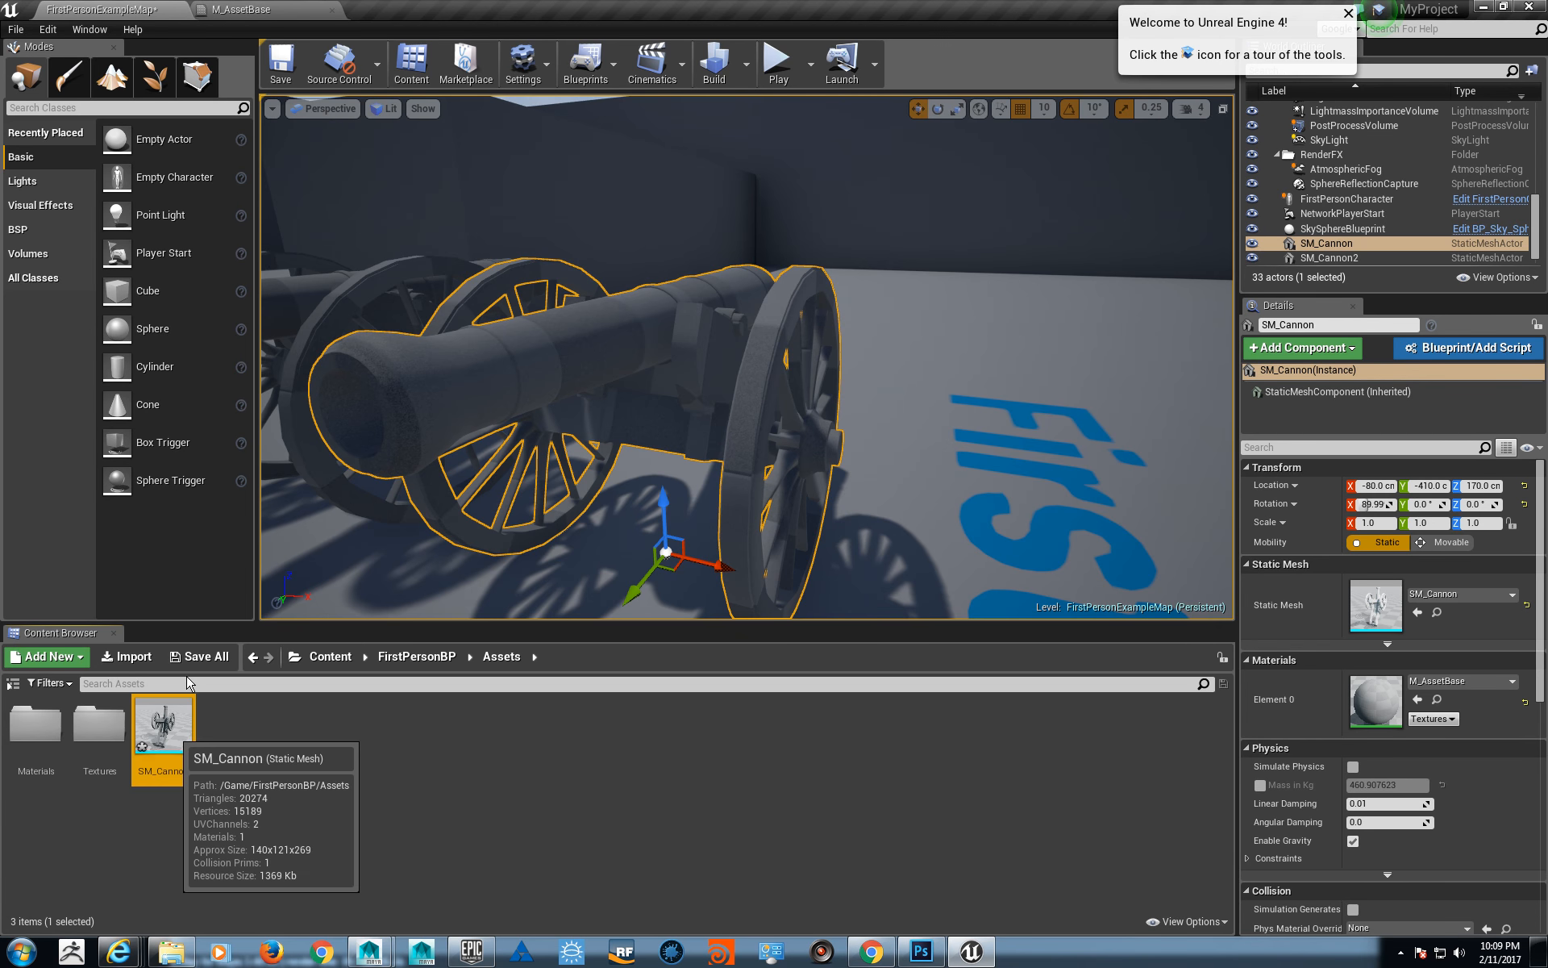
{"action": "left_click", "coordinate": [235, 11]}
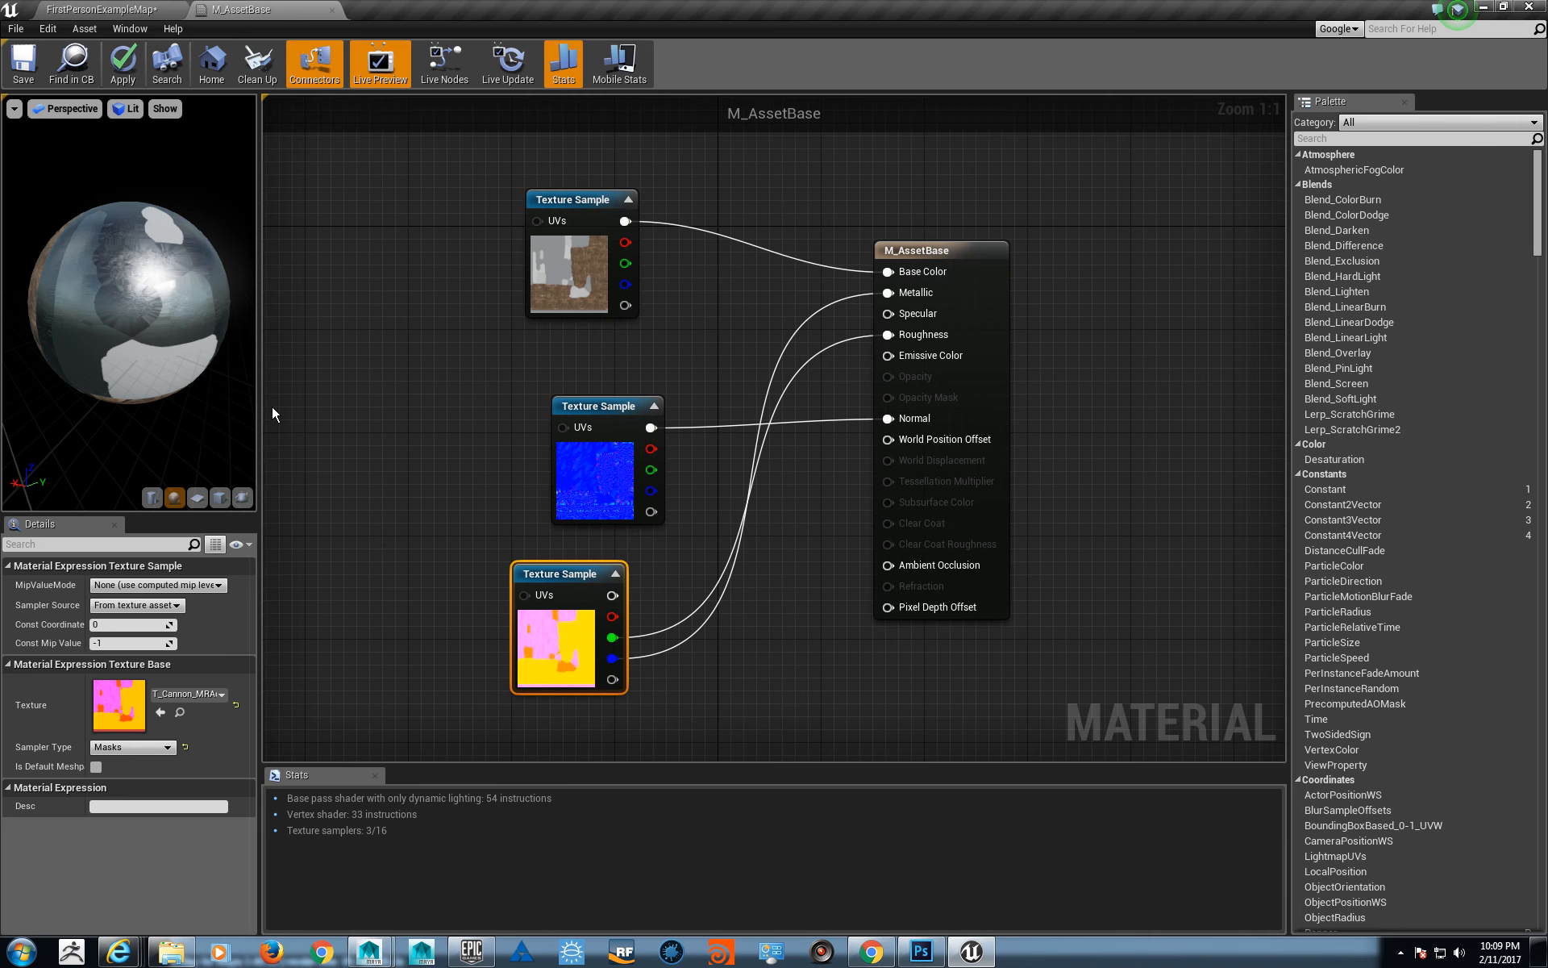
{"action": "left_click", "coordinate": [242, 497]}
{"action": "mouse_move", "coordinate": [152, 378]}
{"action": "left_mouse_down"}
{"action": "mouse_move", "coordinate": [197, 375]}
{"action": "mouse_move", "coordinate": [129, 358]}
{"action": "mouse_move", "coordinate": [157, 331]}
{"action": "mouse_move", "coordinate": [194, 346]}
{"action": "mouse_move", "coordinate": [166, 375]}
{"action": "mouse_move", "coordinate": [201, 307]}
{"action": "mouse_move", "coordinate": [157, 308]}
{"action": "mouse_move", "coordinate": [206, 310]}
{"action": "mouse_move", "coordinate": [161, 310]}
{"action": "mouse_move", "coordinate": [200, 310]}
{"action": "mouse_move", "coordinate": [230, 215]}
{"action": "left_mouse_up"}
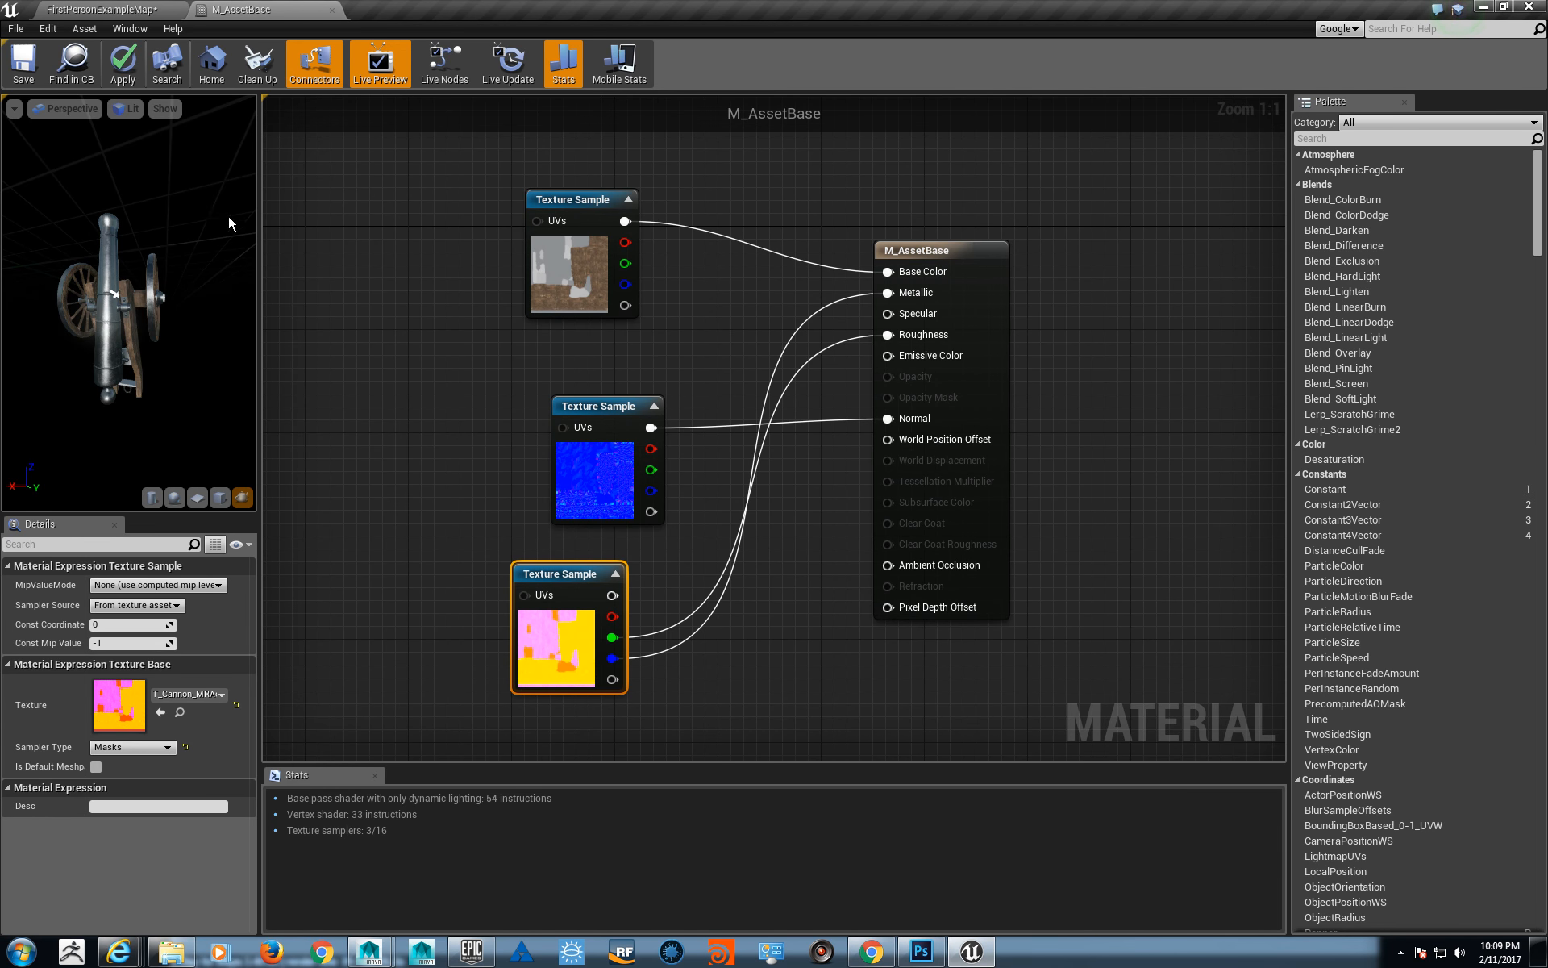
- Save M_AssetBase, undock its editor and enlarge the floating window beside the level viewport
{"action": "left_click", "coordinate": [29, 74]}
{"action": "left_click_drag", "start_coordinate": [273, 12], "coordinate": [702, 232]}
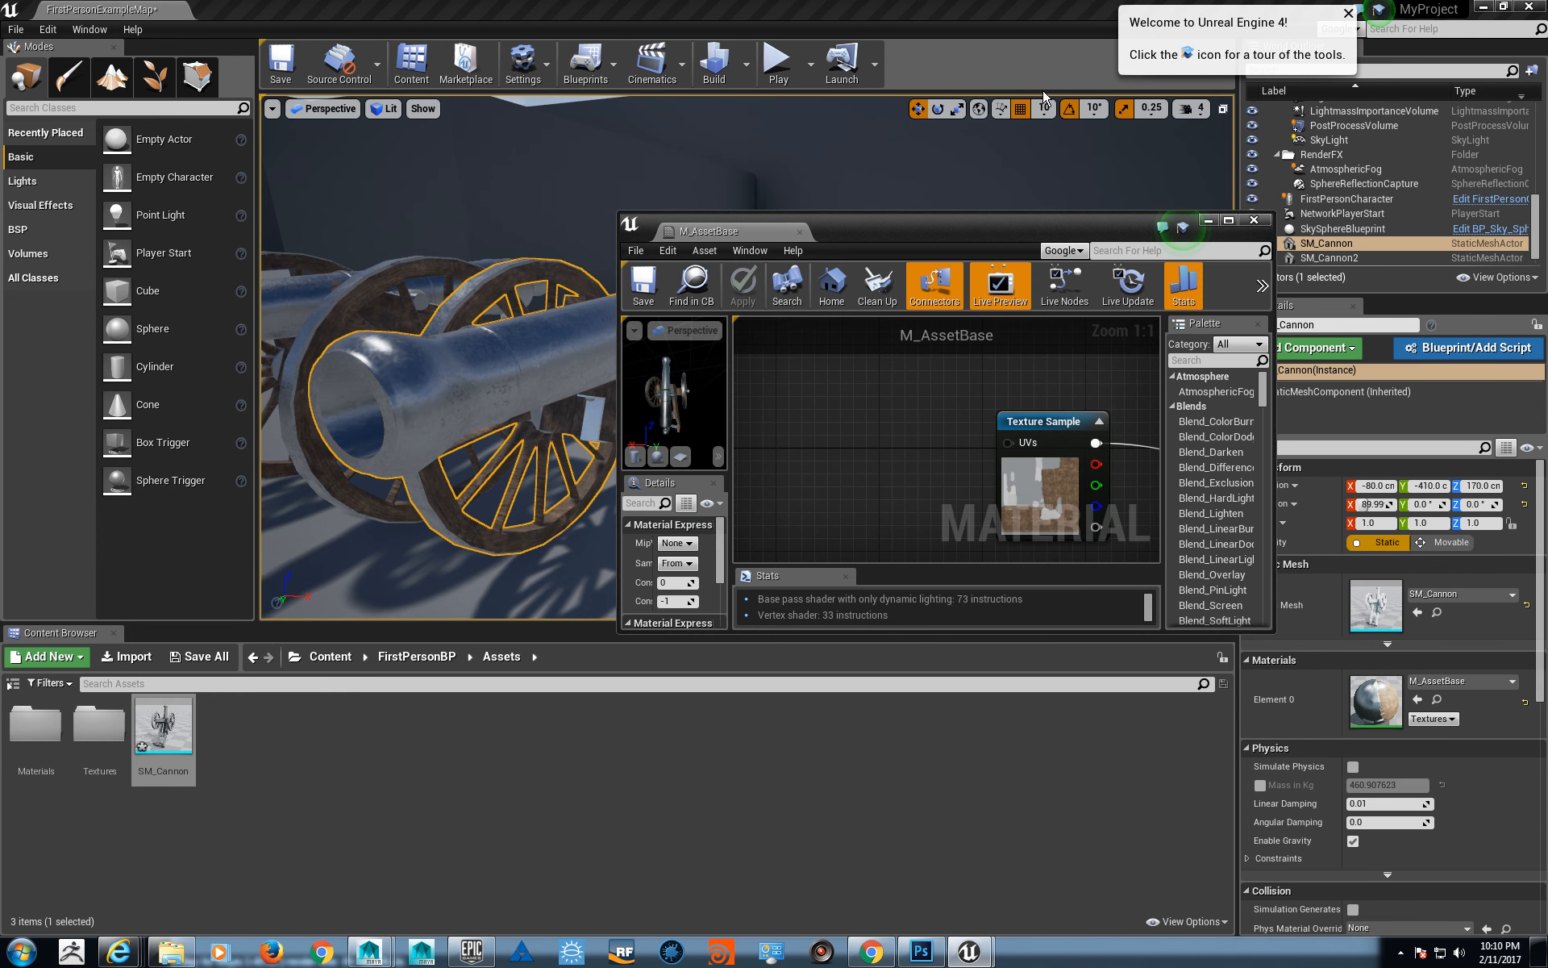
{"action": "left_click_drag", "start_coordinate": [957, 233], "coordinate": [1227, 30]}
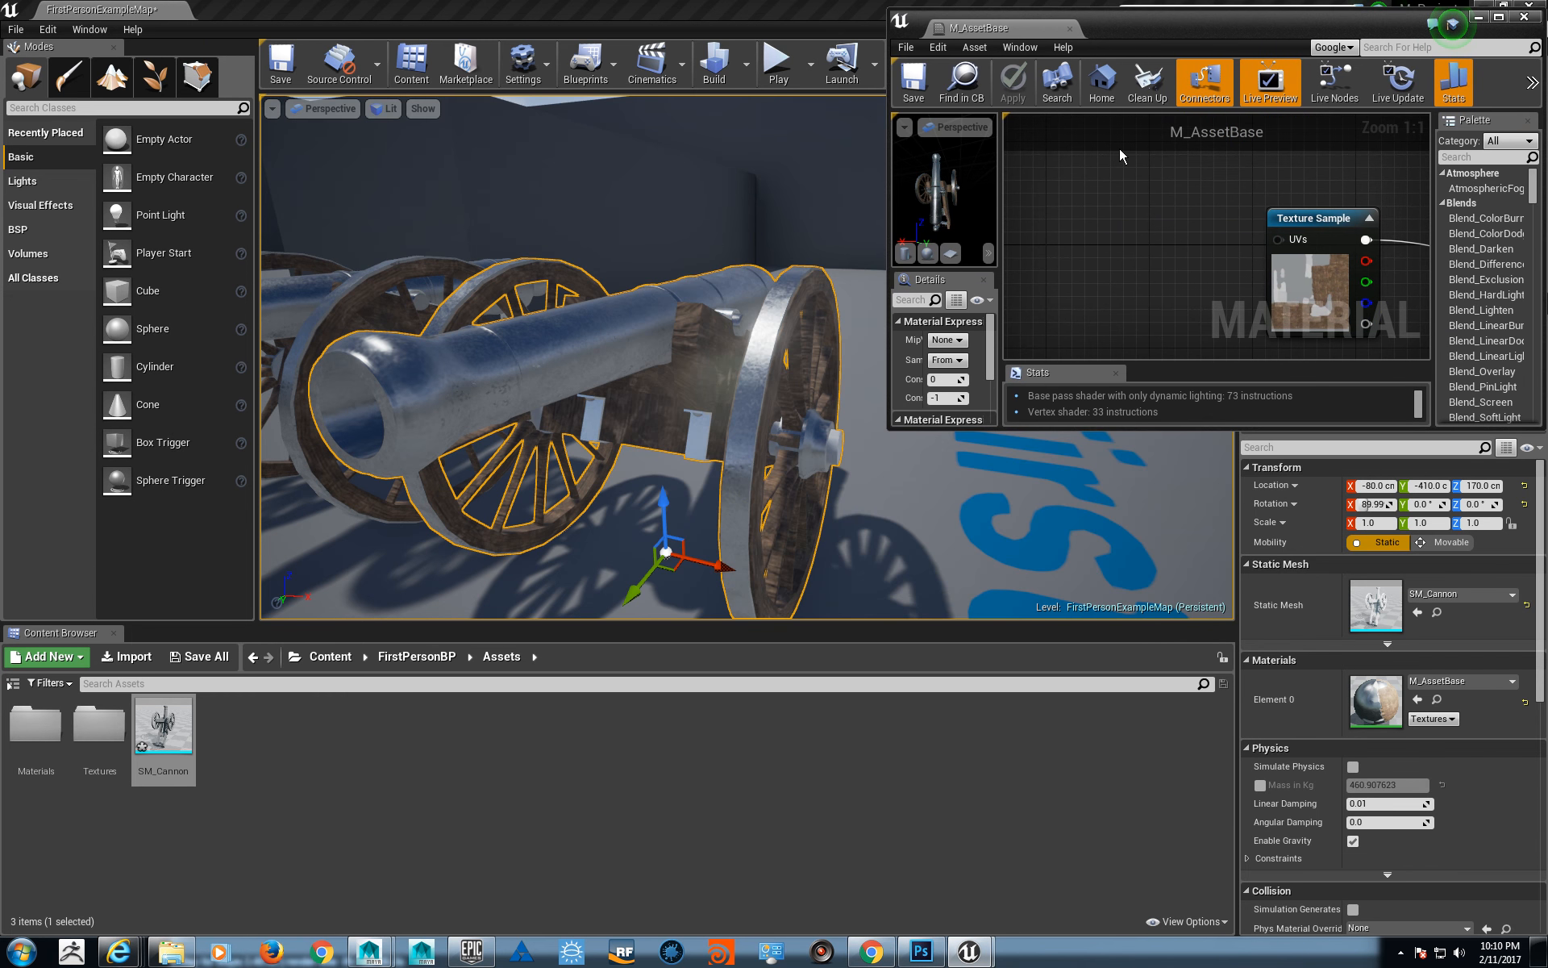
{"action": "left_click_drag", "start_coordinate": [889, 431], "coordinate": [917, 798]}
- Examine the metal and wood surfaces of both cannons in the level alongside the material's three texture samples
{"action": "left_click_drag", "start_coordinate": [665, 333], "coordinate": [585, 283], "text": "alt"}
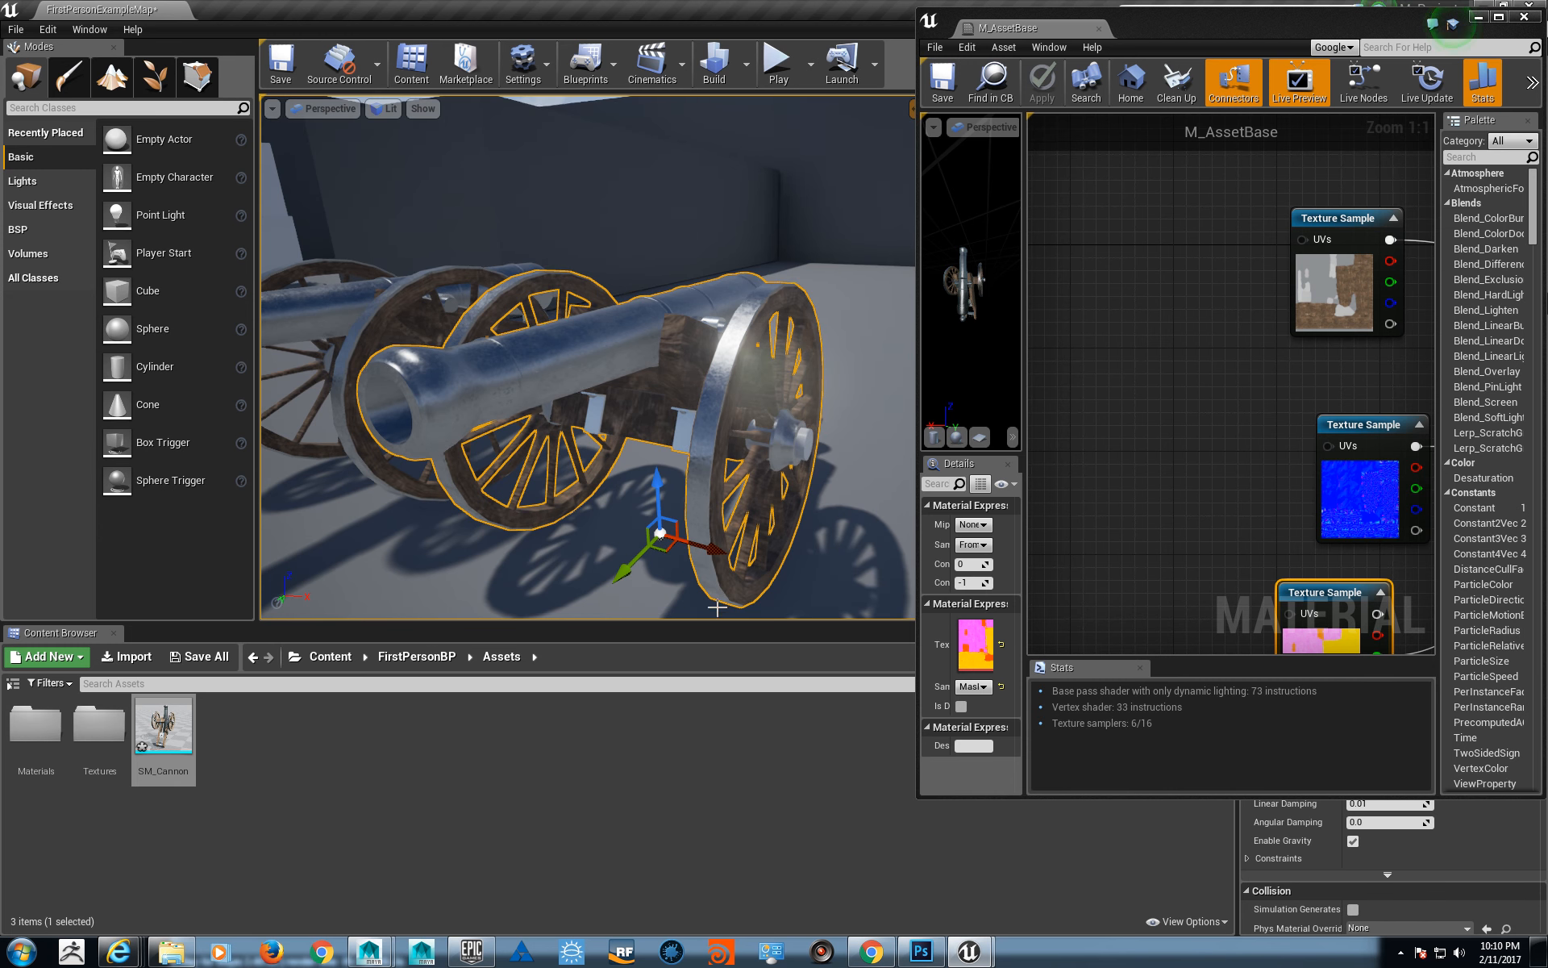
{"action": "left_click_drag", "start_coordinate": [716, 610], "coordinate": [682, 612], "text": "alt"}
{"action": "left_click_drag", "start_coordinate": [669, 331], "coordinate": [715, 329], "text": "alt"}
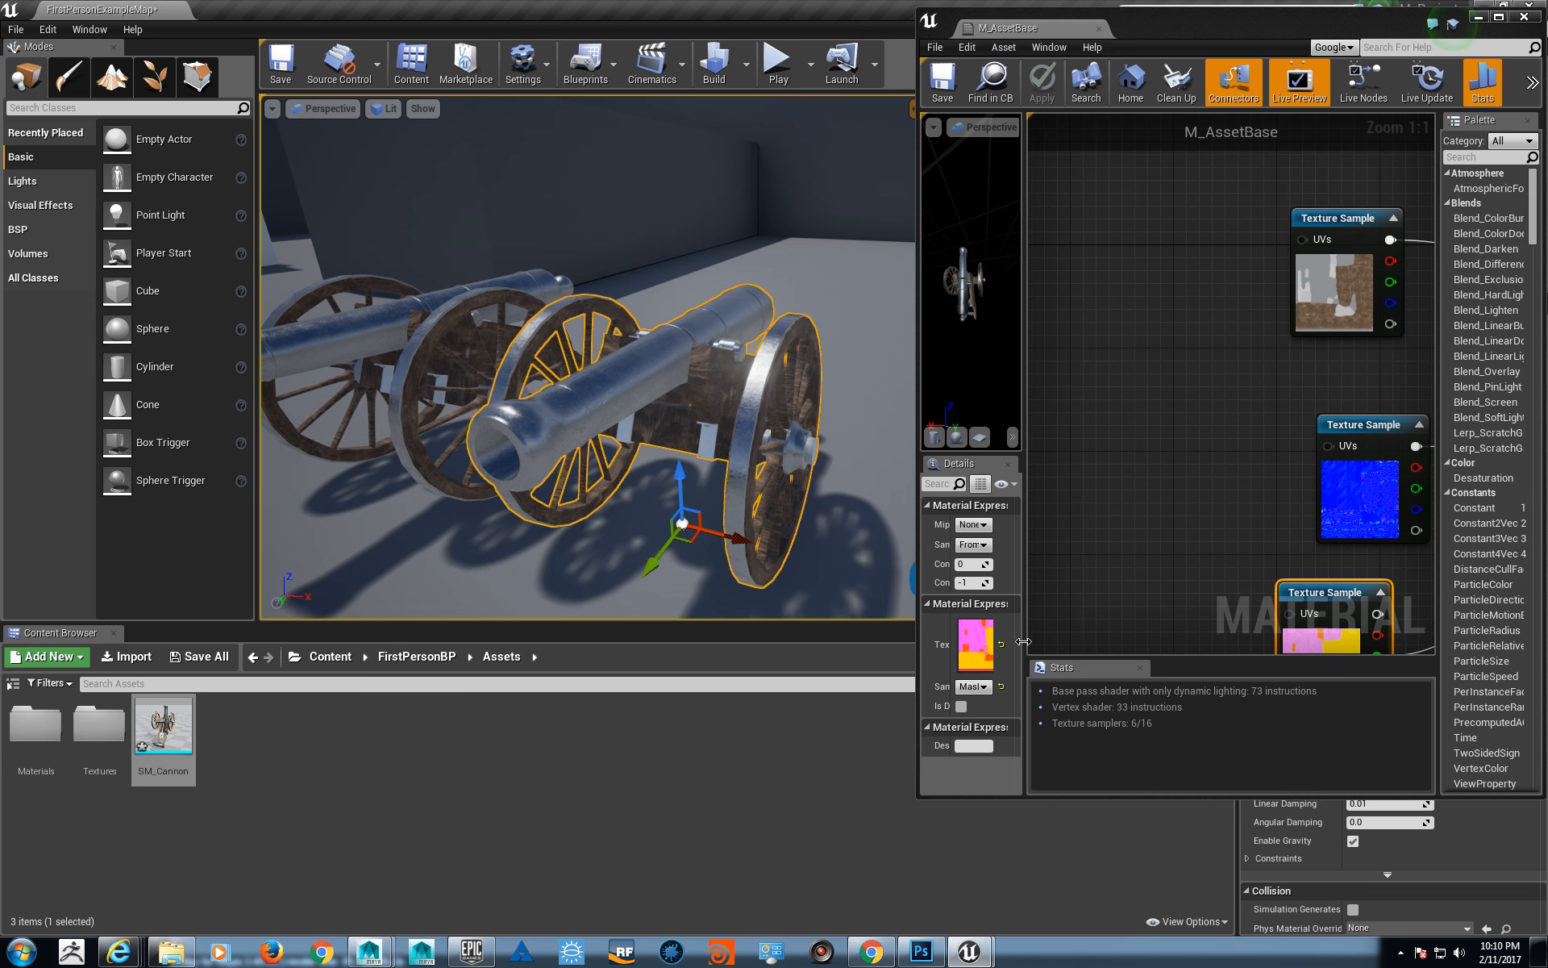
{"action": "right_click_drag", "start_coordinate": [1264, 490], "coordinate": [1147, 387]}
{"action": "scroll", "coordinate": [1147, 387], "scroll_direction": "down", "scroll_amount": 1}
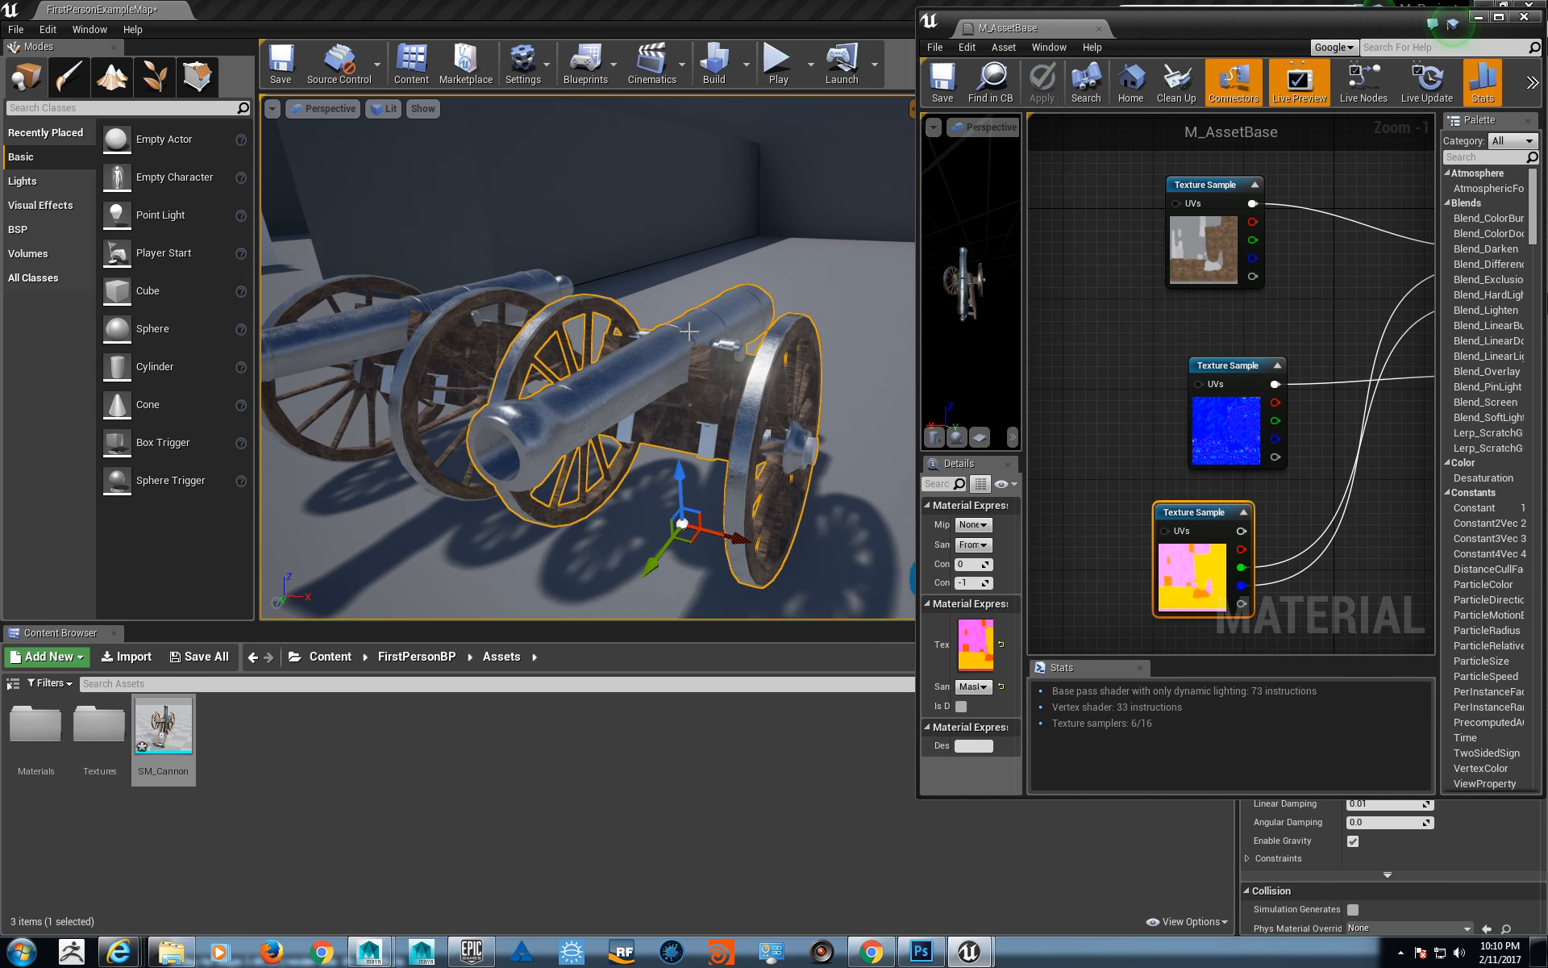
{"action": "right_click_drag", "start_coordinate": [736, 369], "coordinate": [669, 288]}
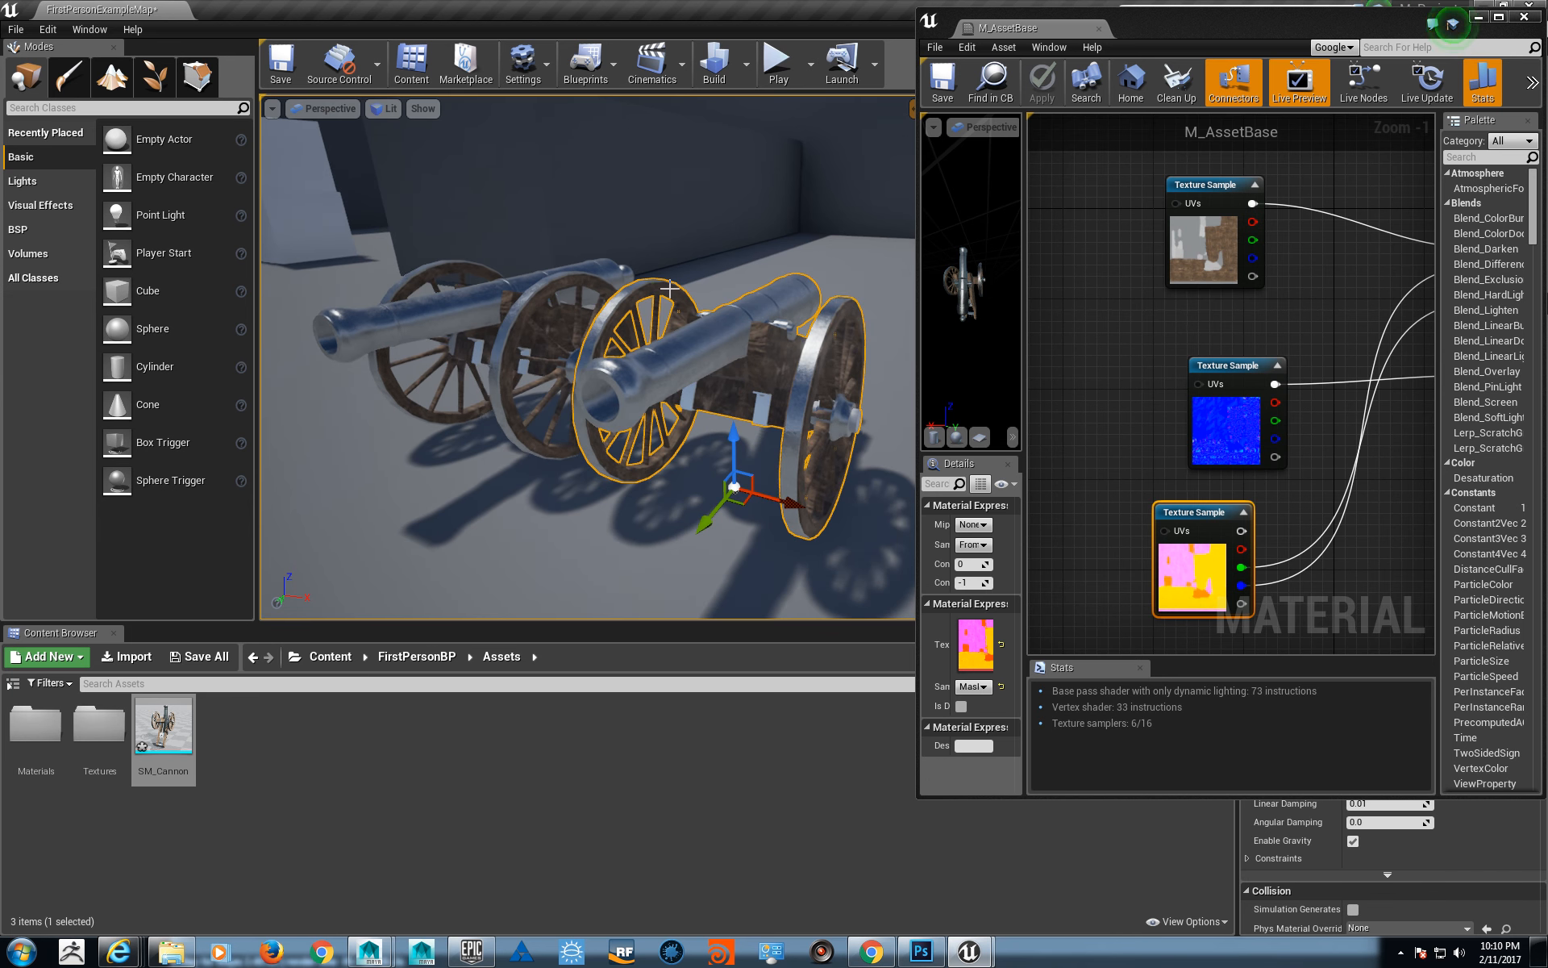